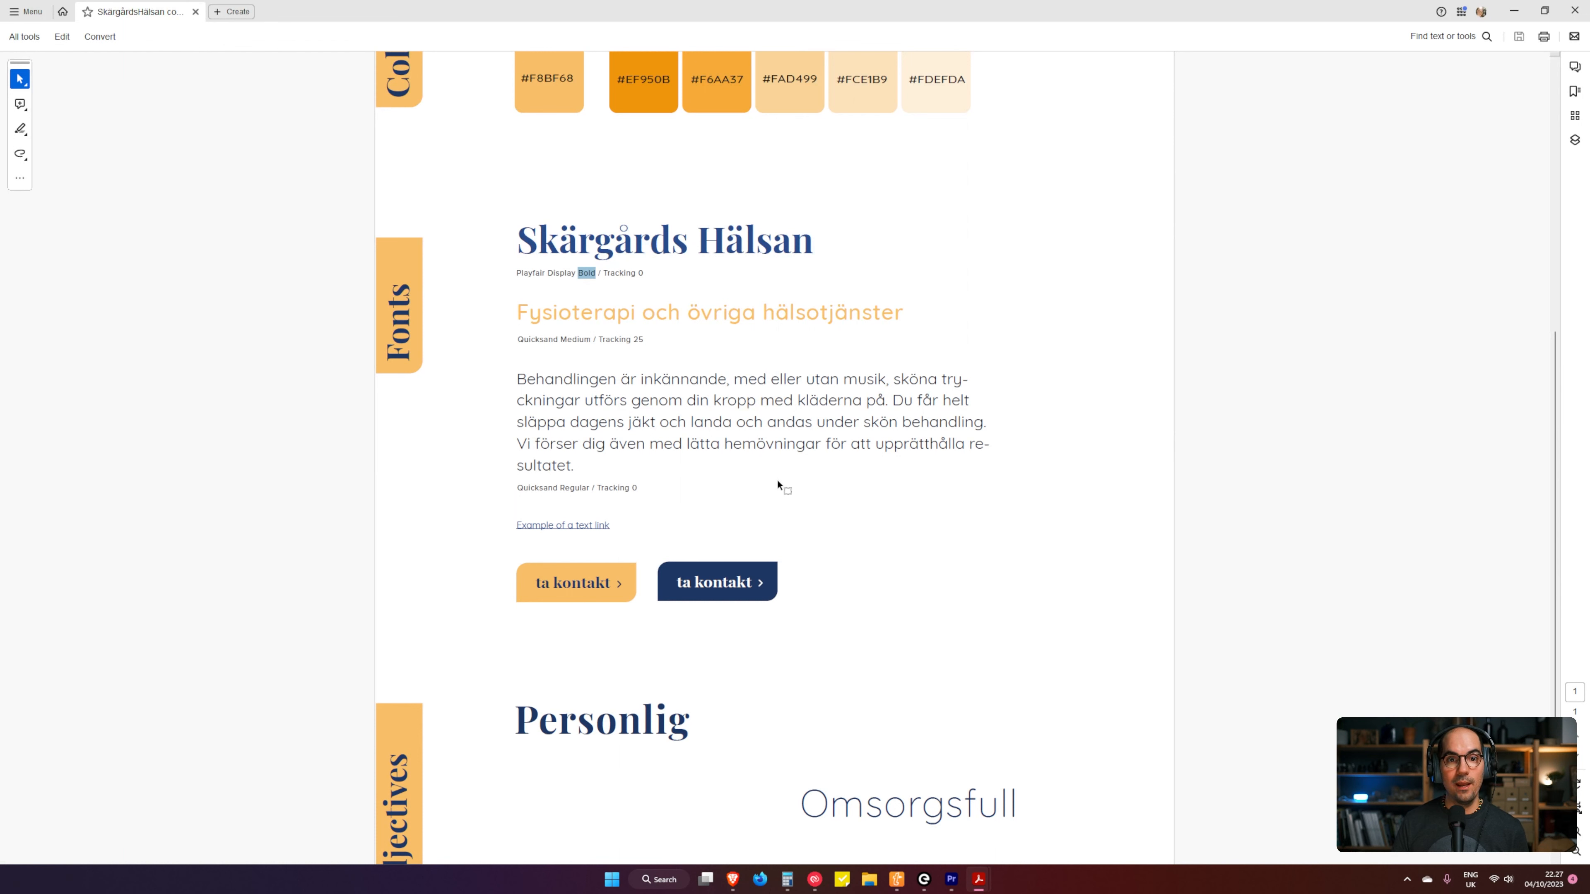
{"action": "scroll", "coordinate": [802, 223], "scroll_direction": "up", "scroll_amount": 2}
{"action": "left_click_drag", "start_coordinate": [553, 229], "coordinate": [532, 181]}
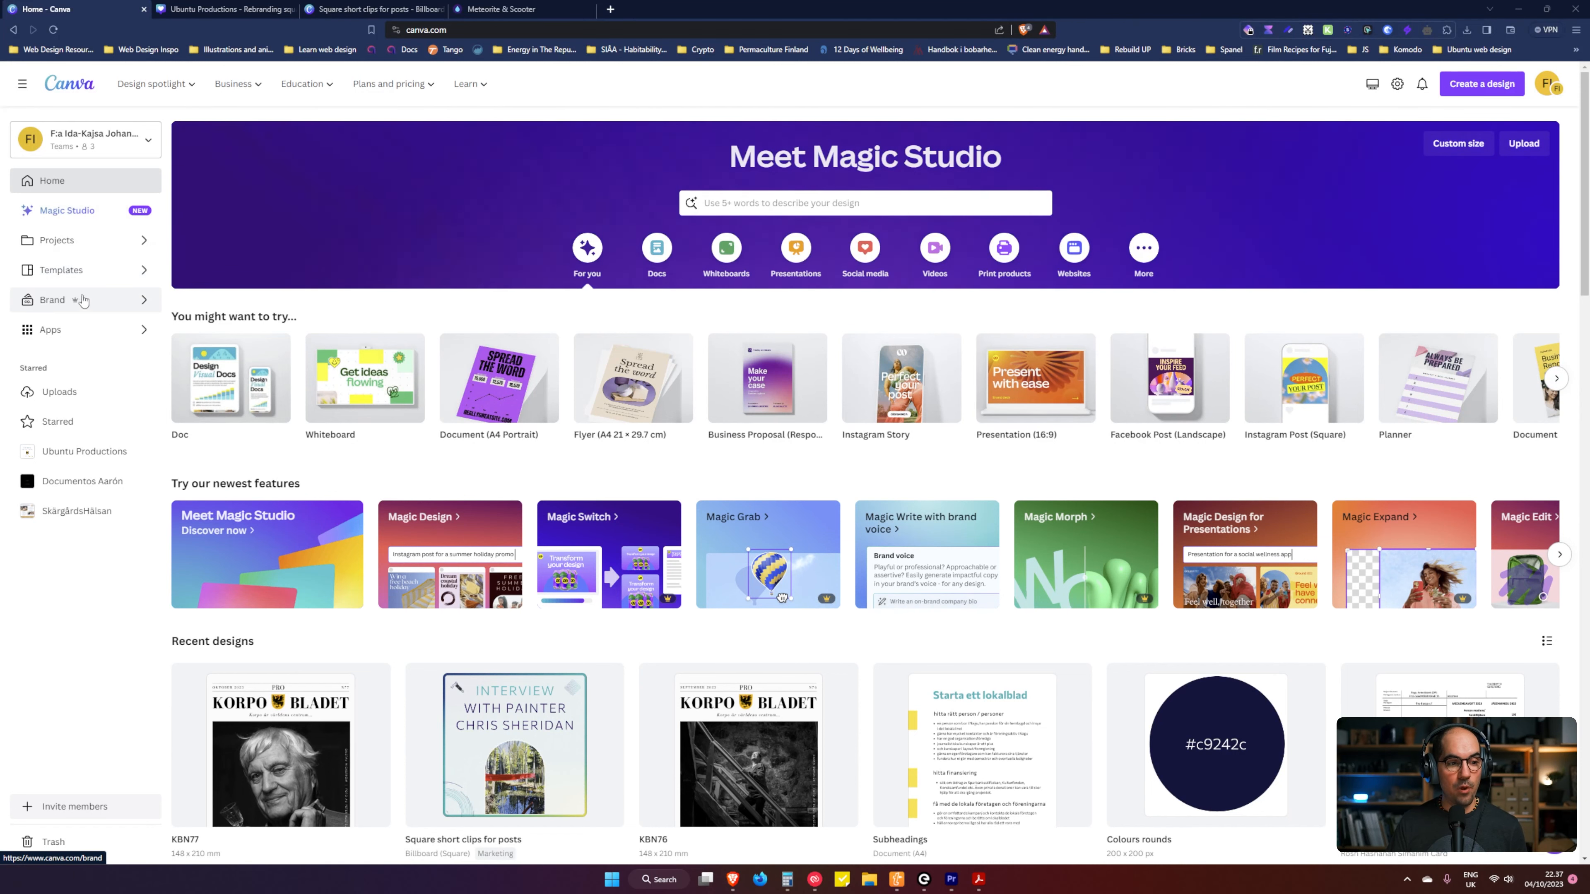
Step: Open the Ubuntu Productions_V2 brand kit and look through its Logos section
{"action": "left_click", "coordinate": [102, 311]}
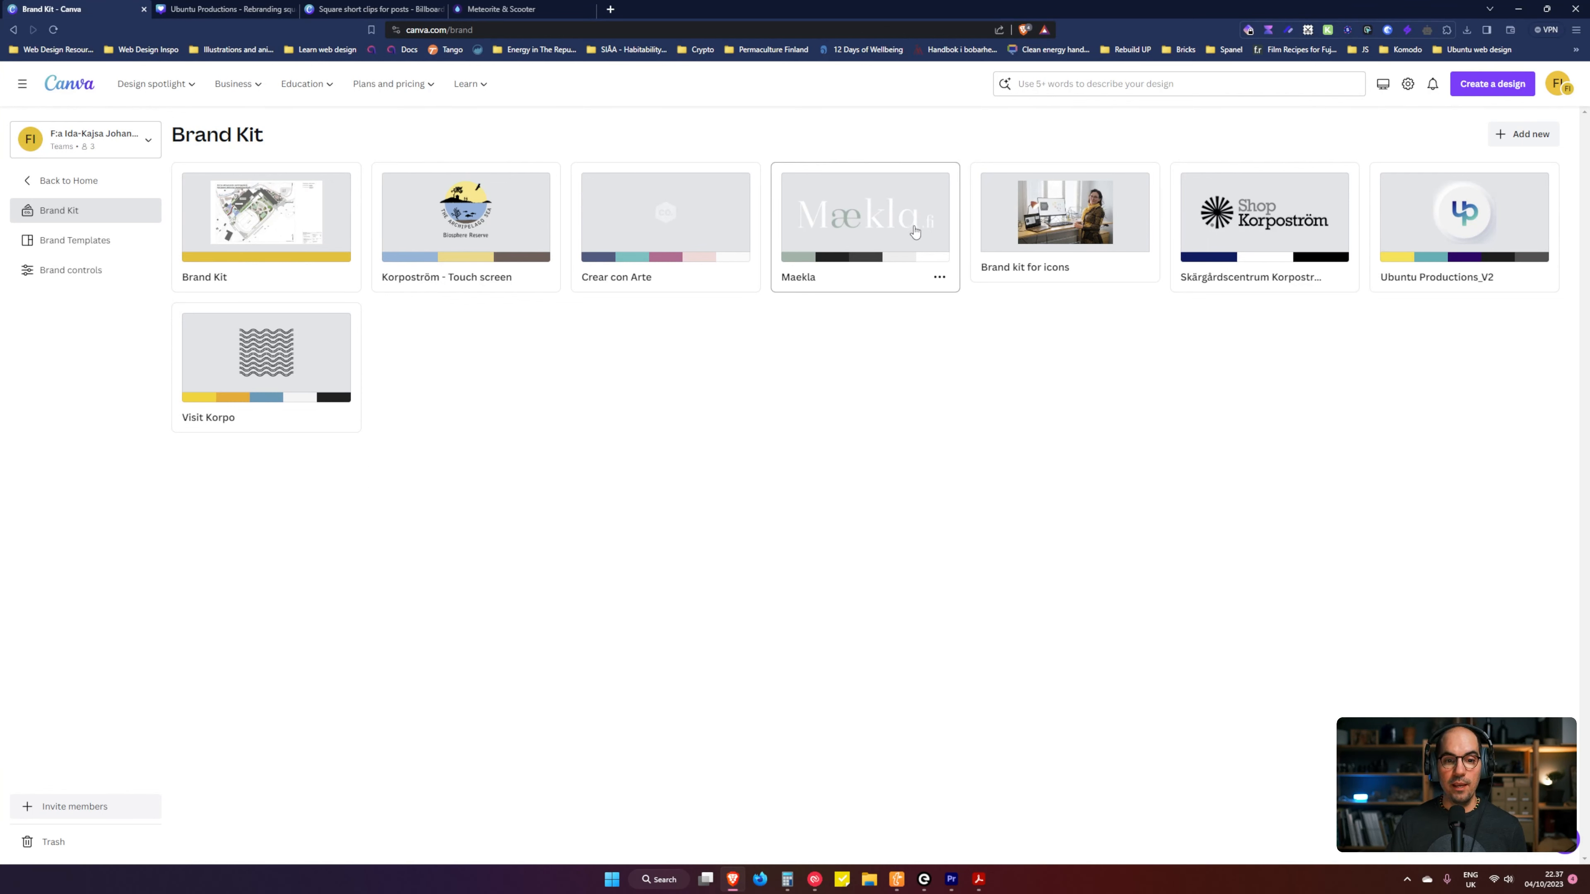
{"action": "left_click", "coordinate": [1453, 248]}
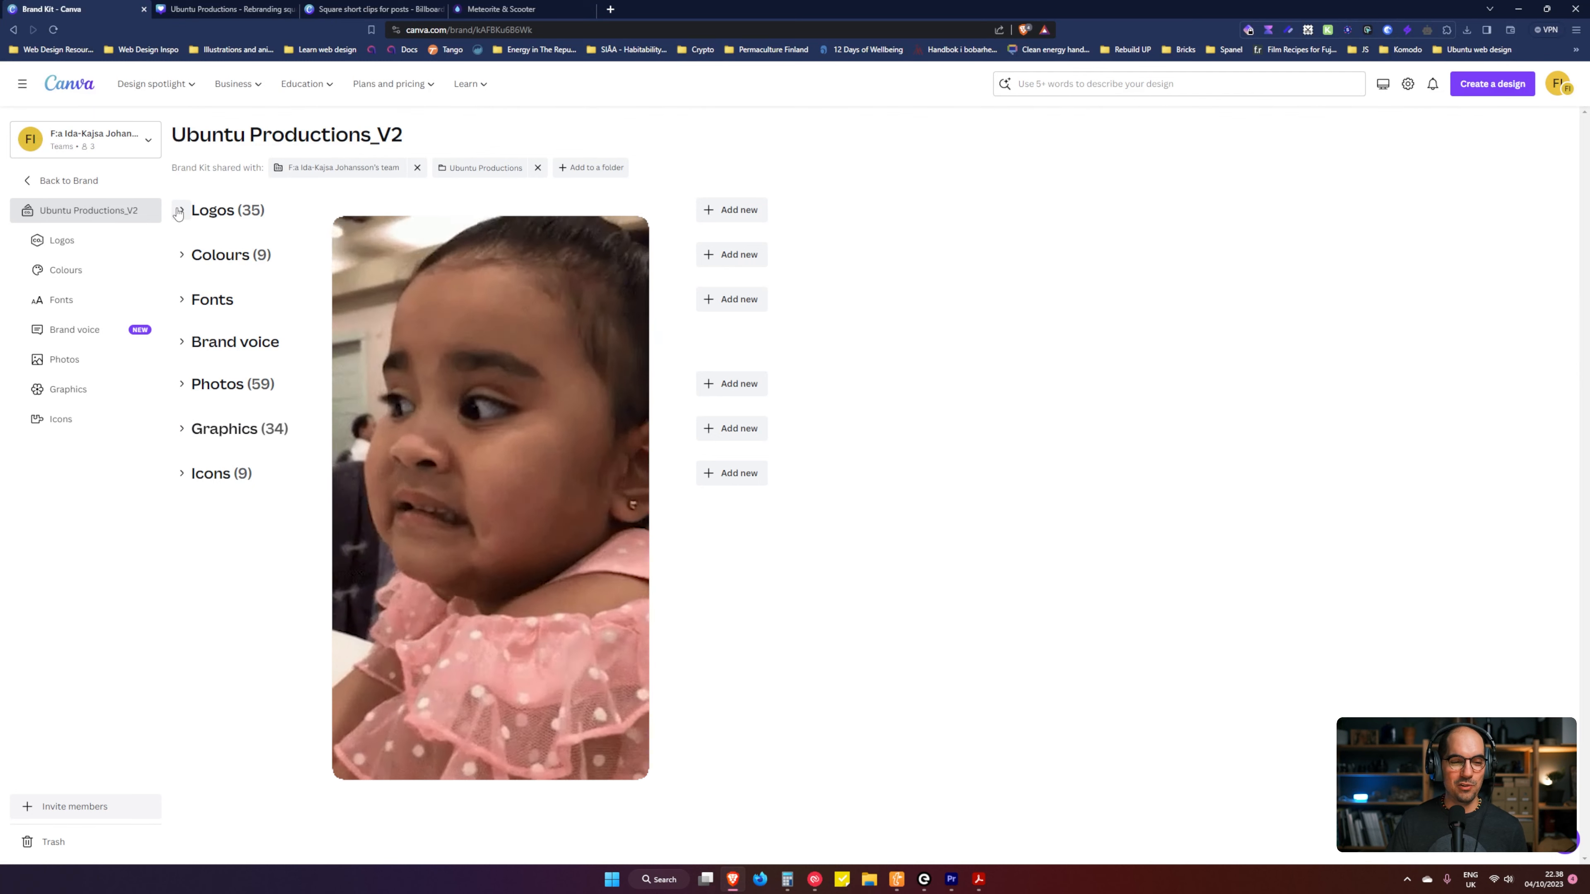
{"action": "left_click", "coordinate": [180, 210]}
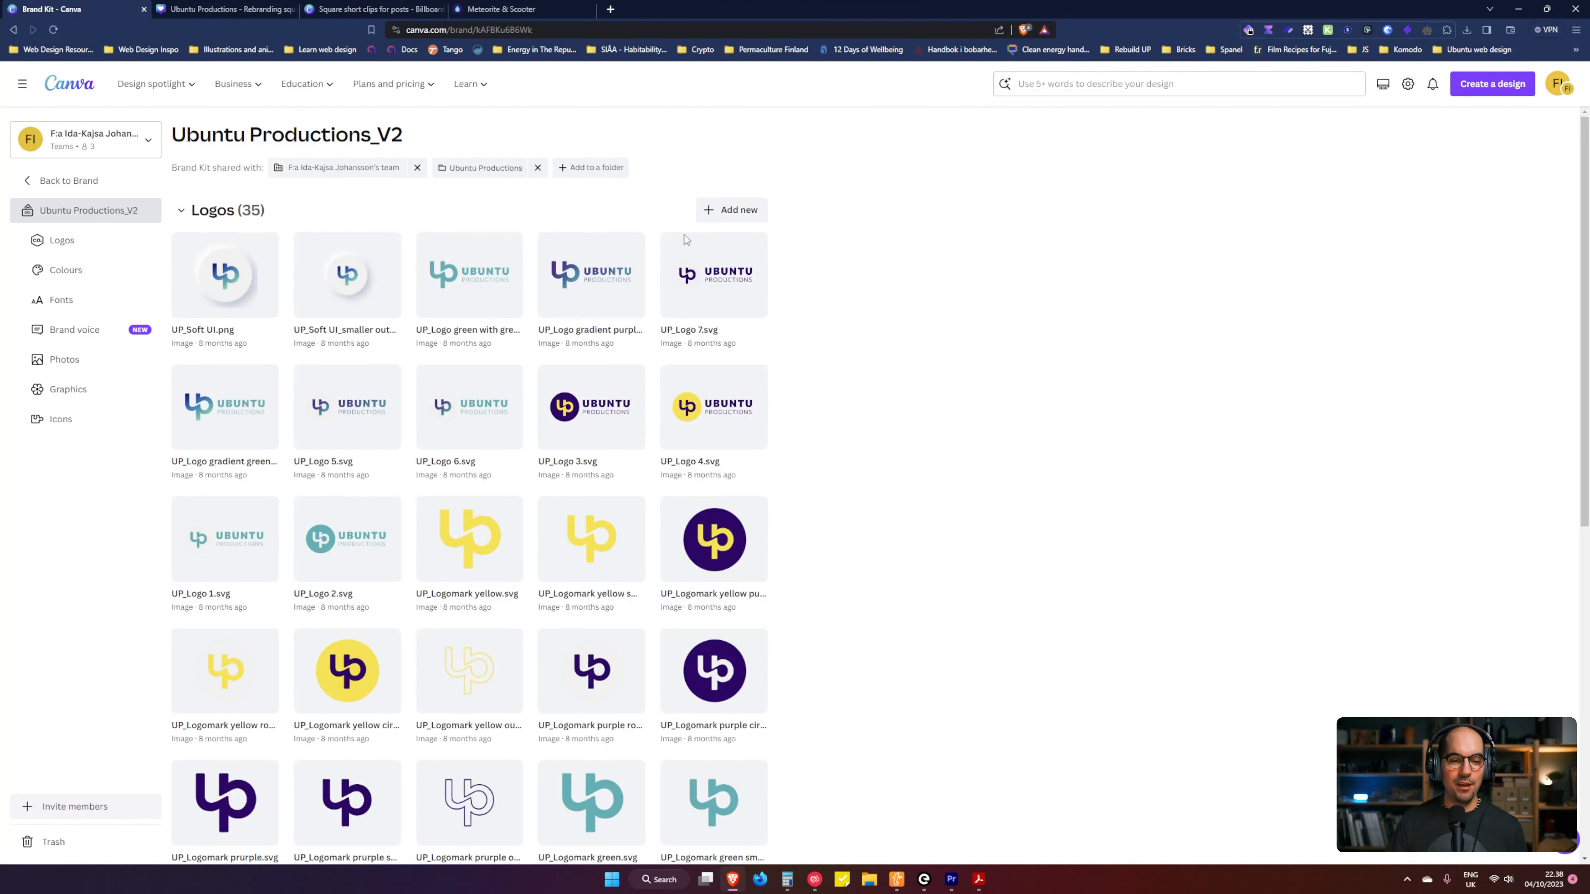
{"action": "scroll", "coordinate": [950, 293], "scroll_direction": "down", "scroll_amount": 5}
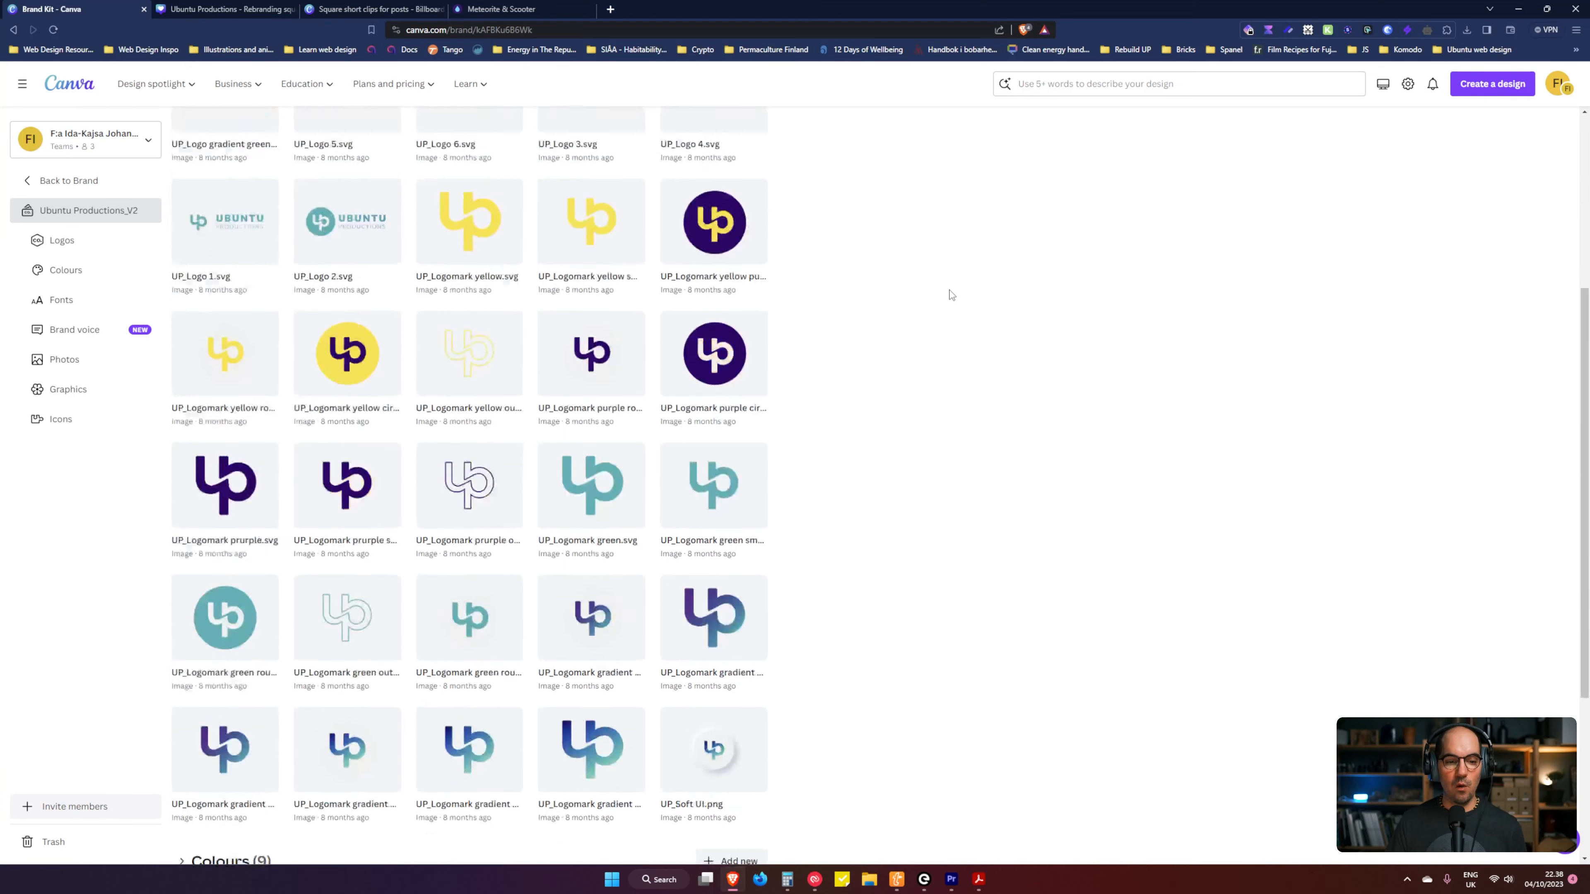
{"action": "scroll", "coordinate": [949, 294], "scroll_direction": "down", "scroll_amount": 3}
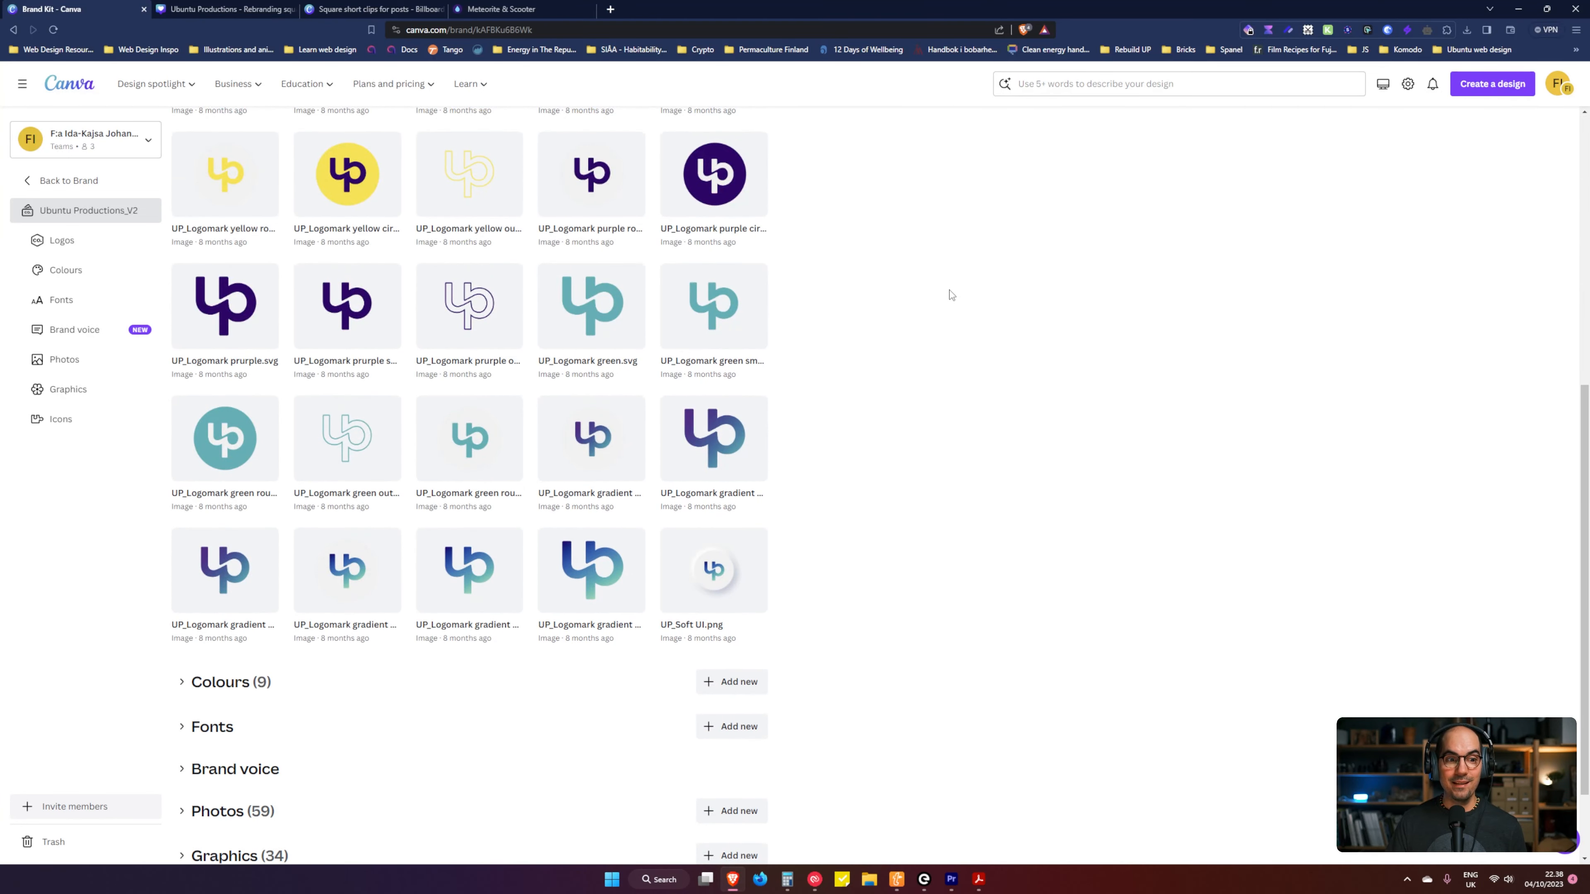
{"action": "scroll", "coordinate": [949, 294], "scroll_direction": "up", "scroll_amount": 8}
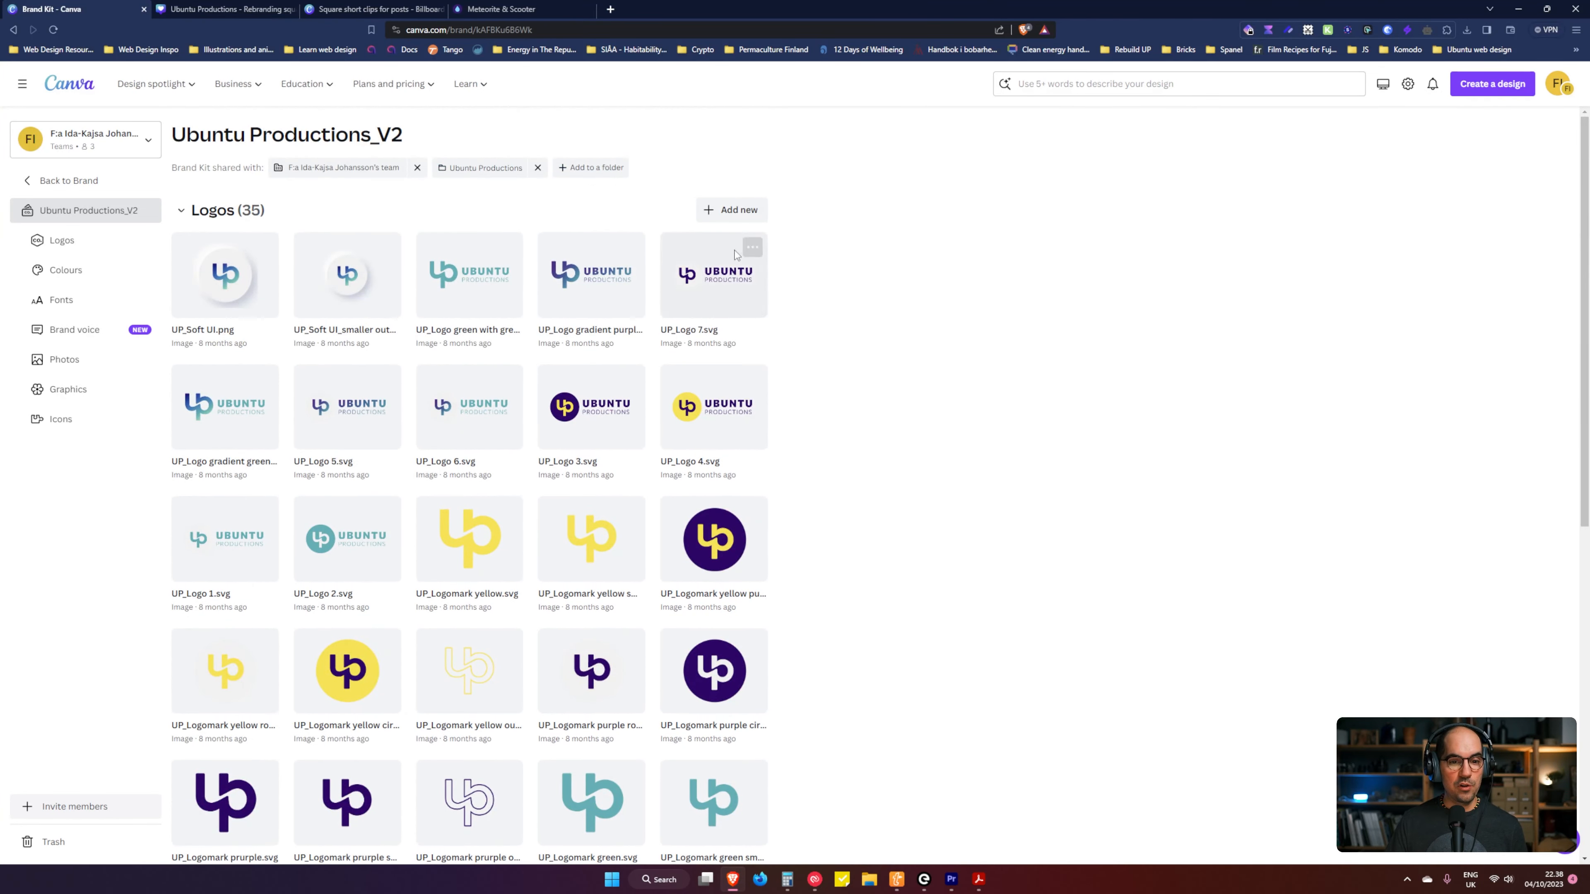
{"action": "left_click", "coordinate": [181, 210]}
Step: Review the brand kit's Colours, Fonts and Brand voice sections one after another, collapsing each after viewing
{"action": "left_click", "coordinate": [181, 255]}
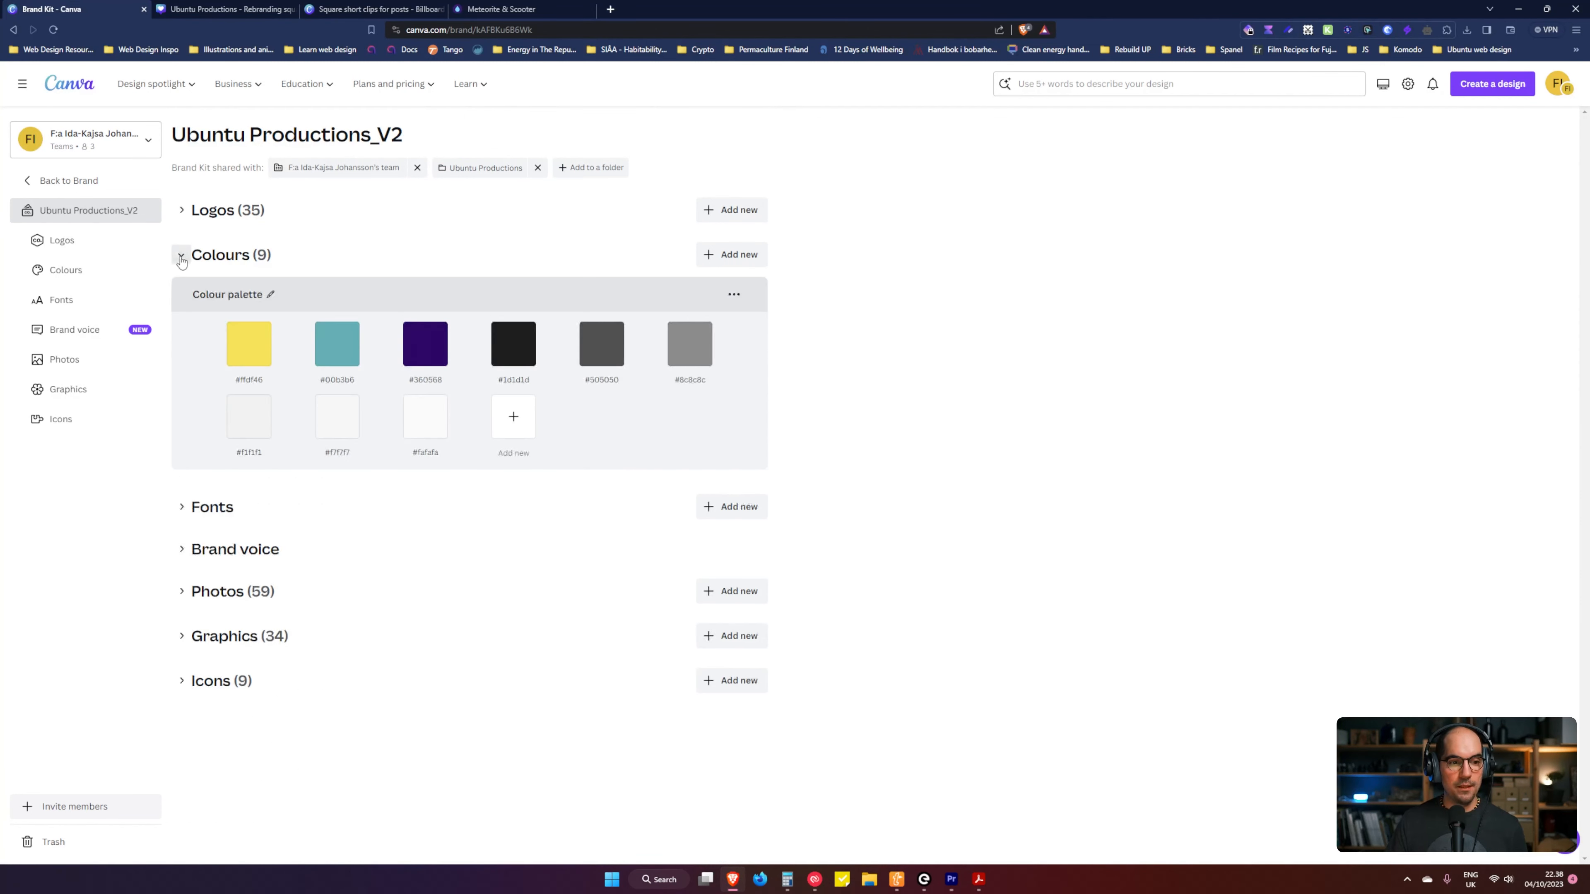
{"action": "left_click", "coordinate": [182, 255]}
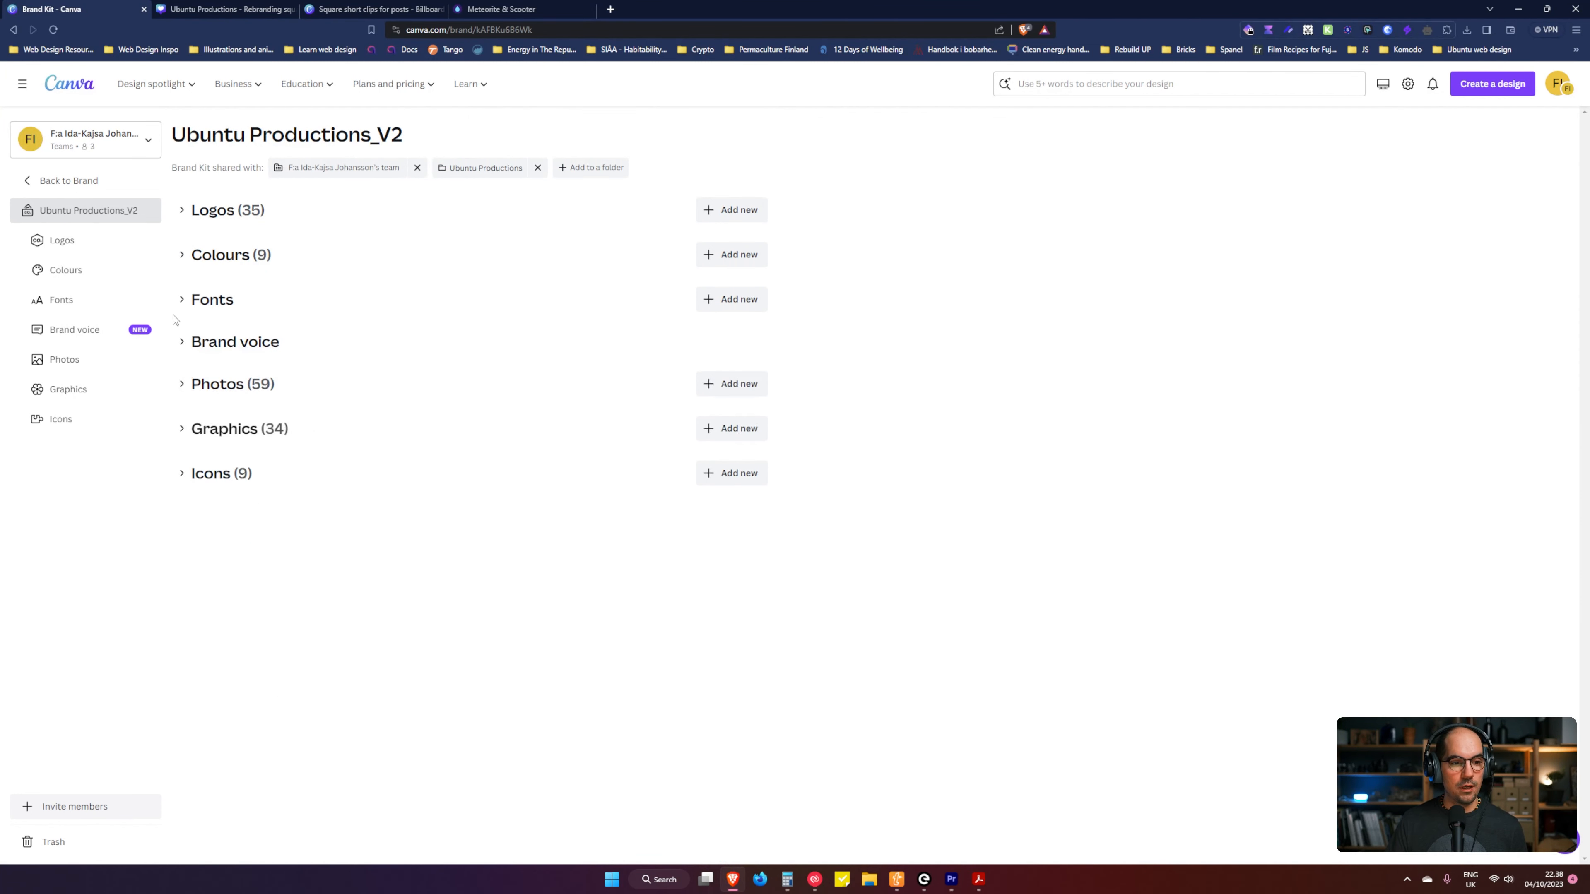
{"action": "left_click", "coordinate": [184, 298]}
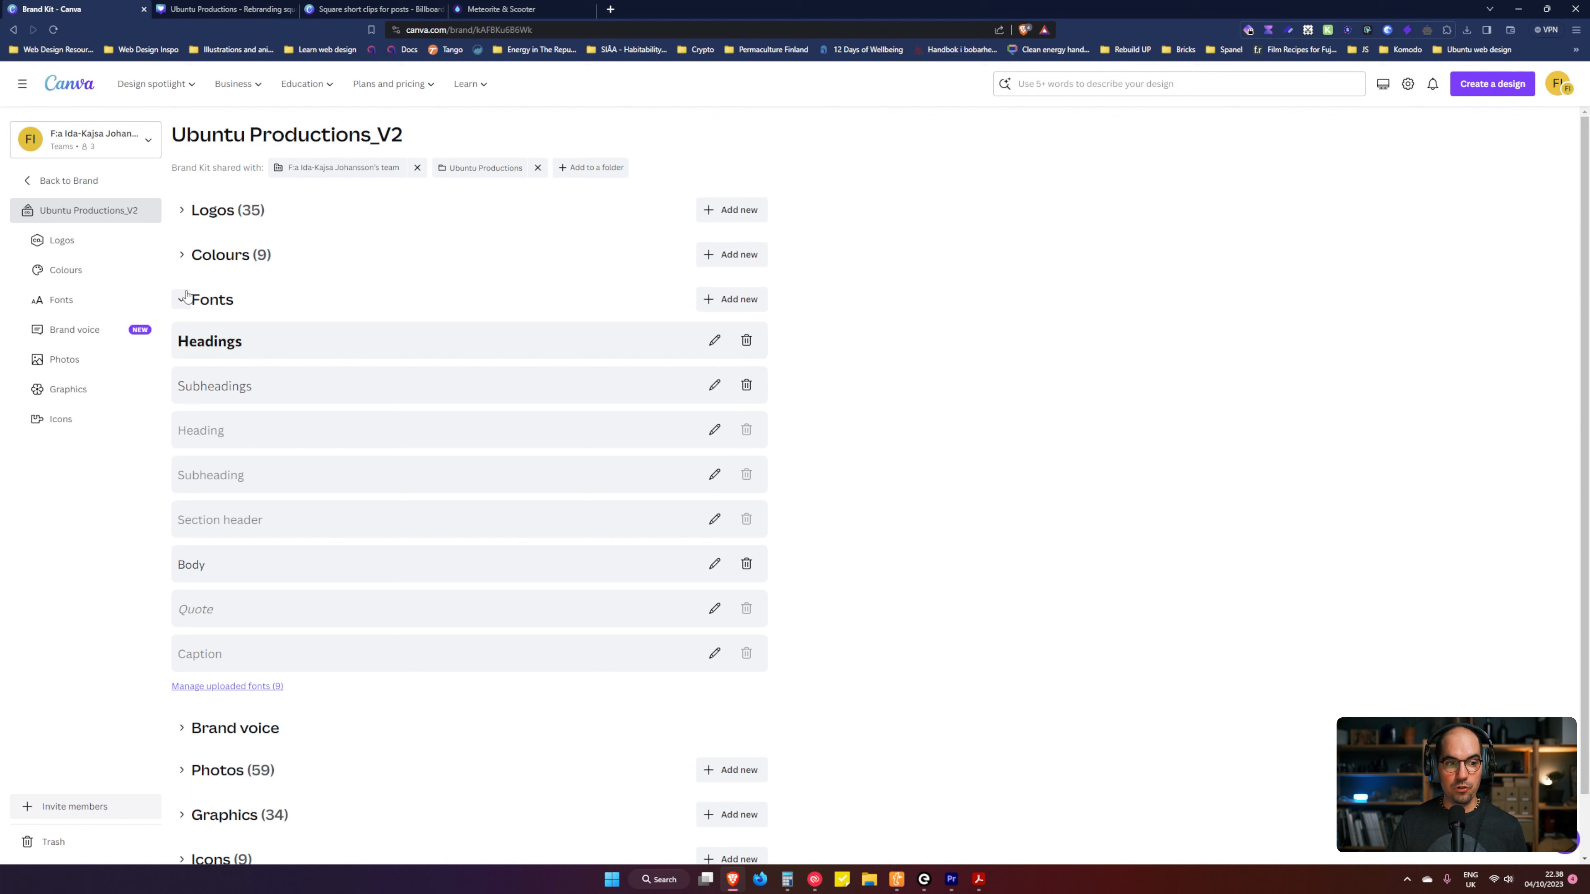
{"action": "left_click", "coordinate": [182, 299]}
{"action": "left_click", "coordinate": [184, 342]}
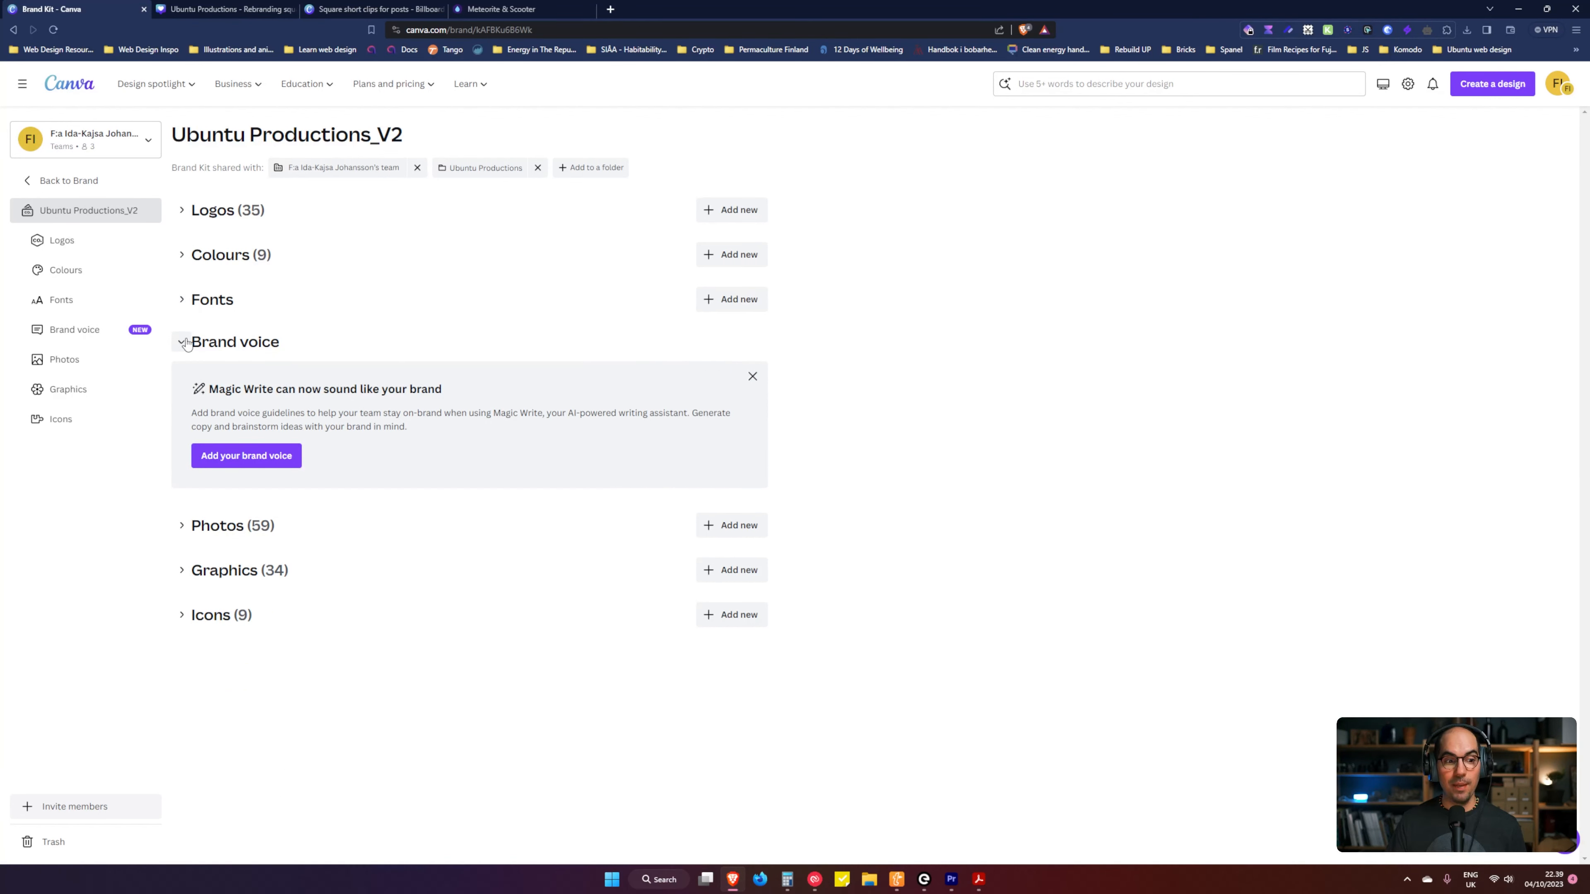
{"action": "left_click", "coordinate": [184, 342]}
Step: Look through the brand kit's Photos, Graphics and Icons sections
{"action": "left_click", "coordinate": [182, 385]}
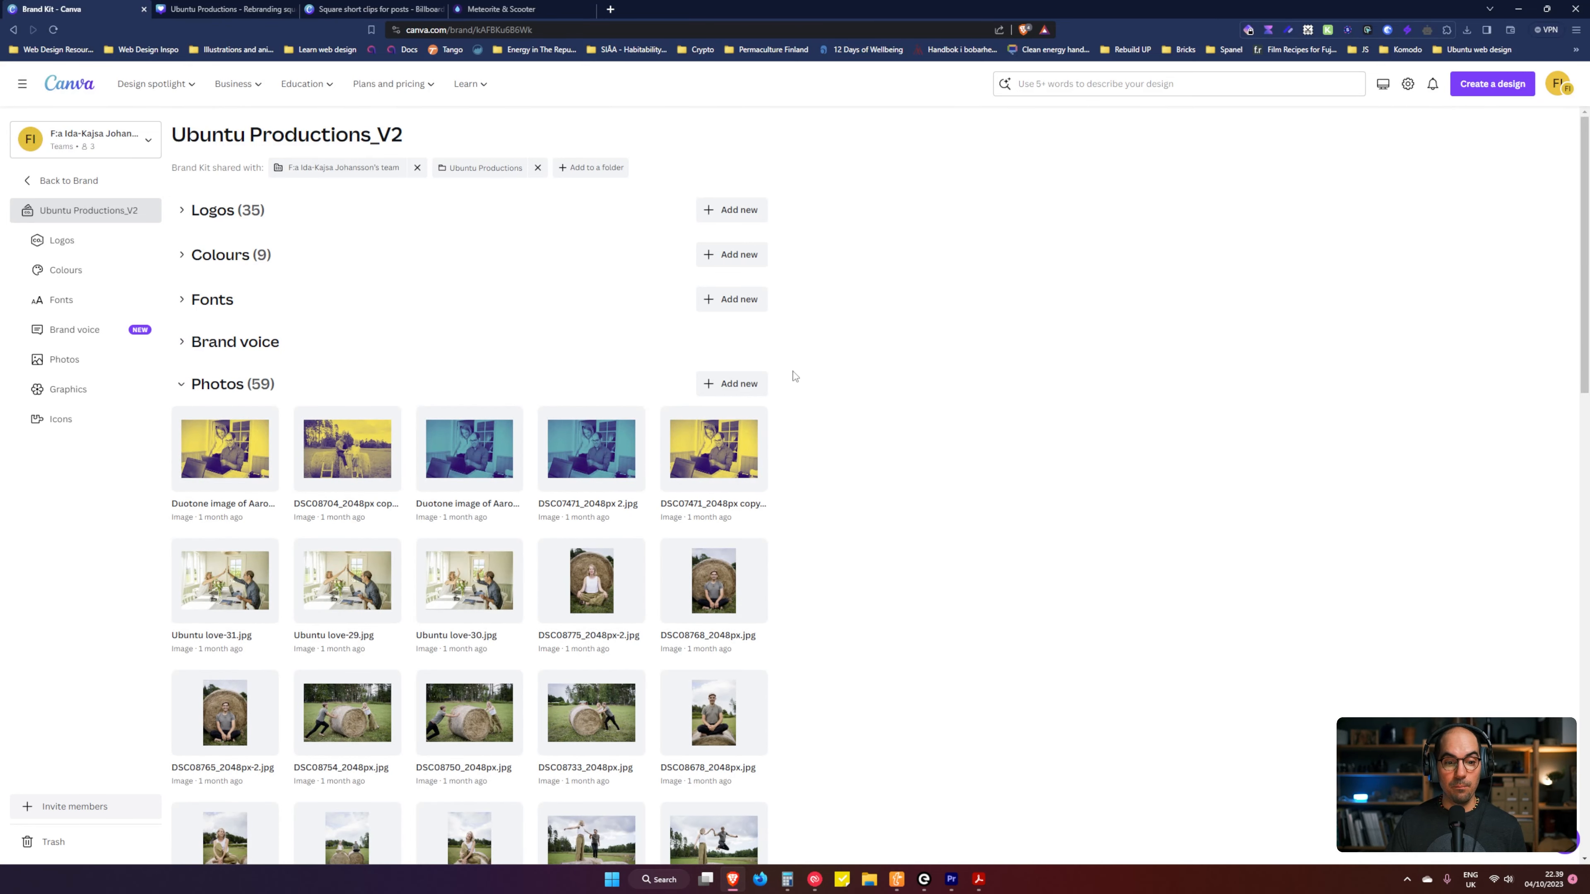
{"action": "scroll", "coordinate": [794, 376], "scroll_direction": "down", "scroll_amount": 5}
{"action": "scroll", "coordinate": [735, 365], "scroll_direction": "down", "scroll_amount": 2}
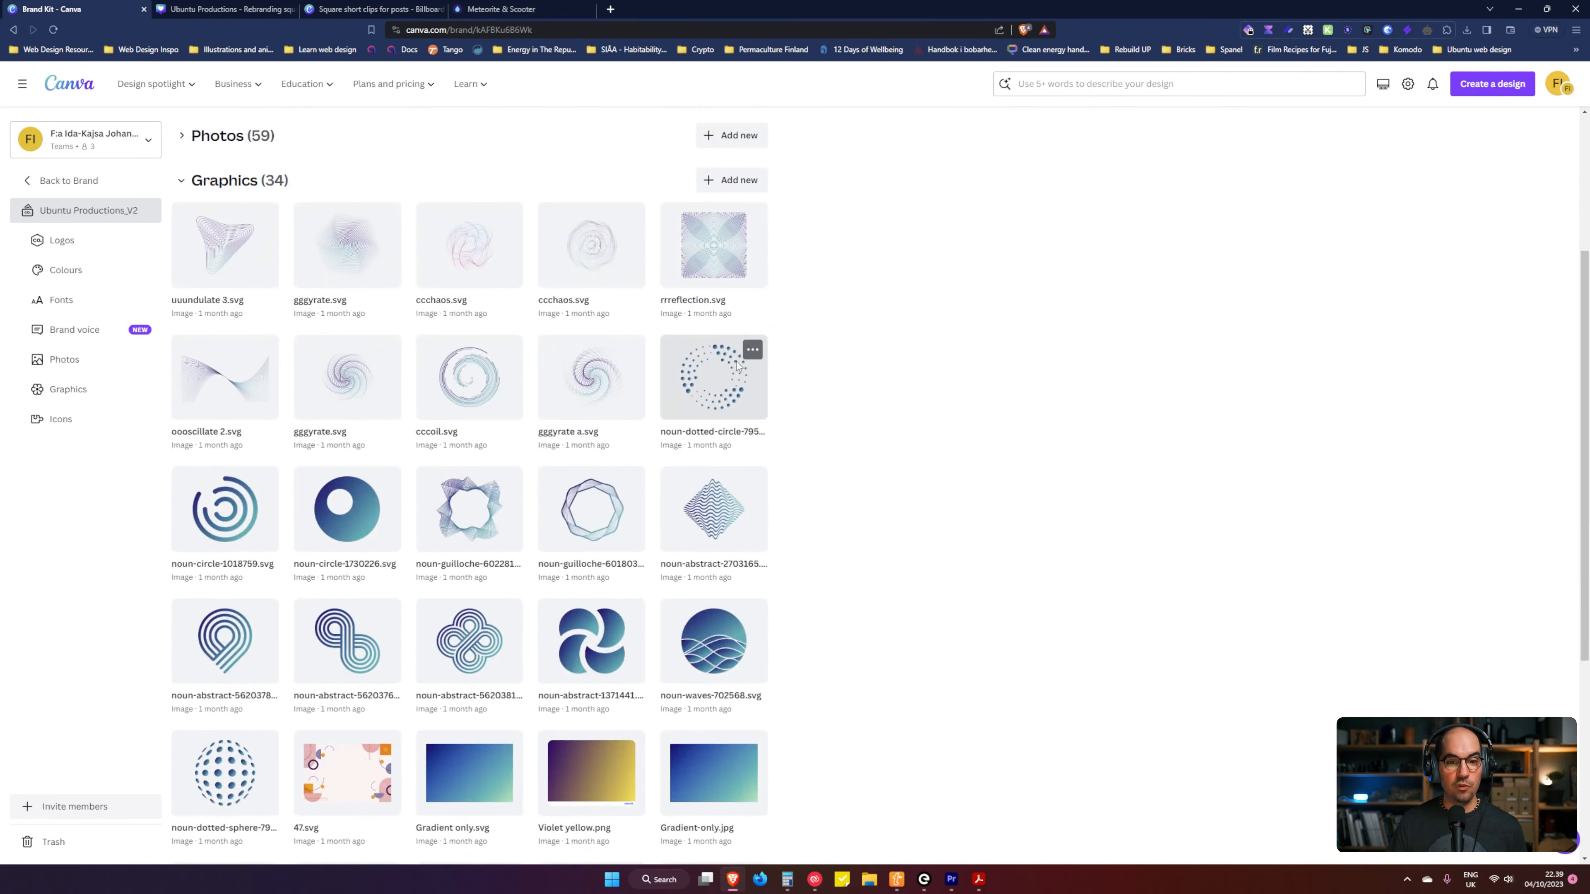
{"action": "scroll", "coordinate": [738, 365], "scroll_direction": "down", "scroll_amount": 5}
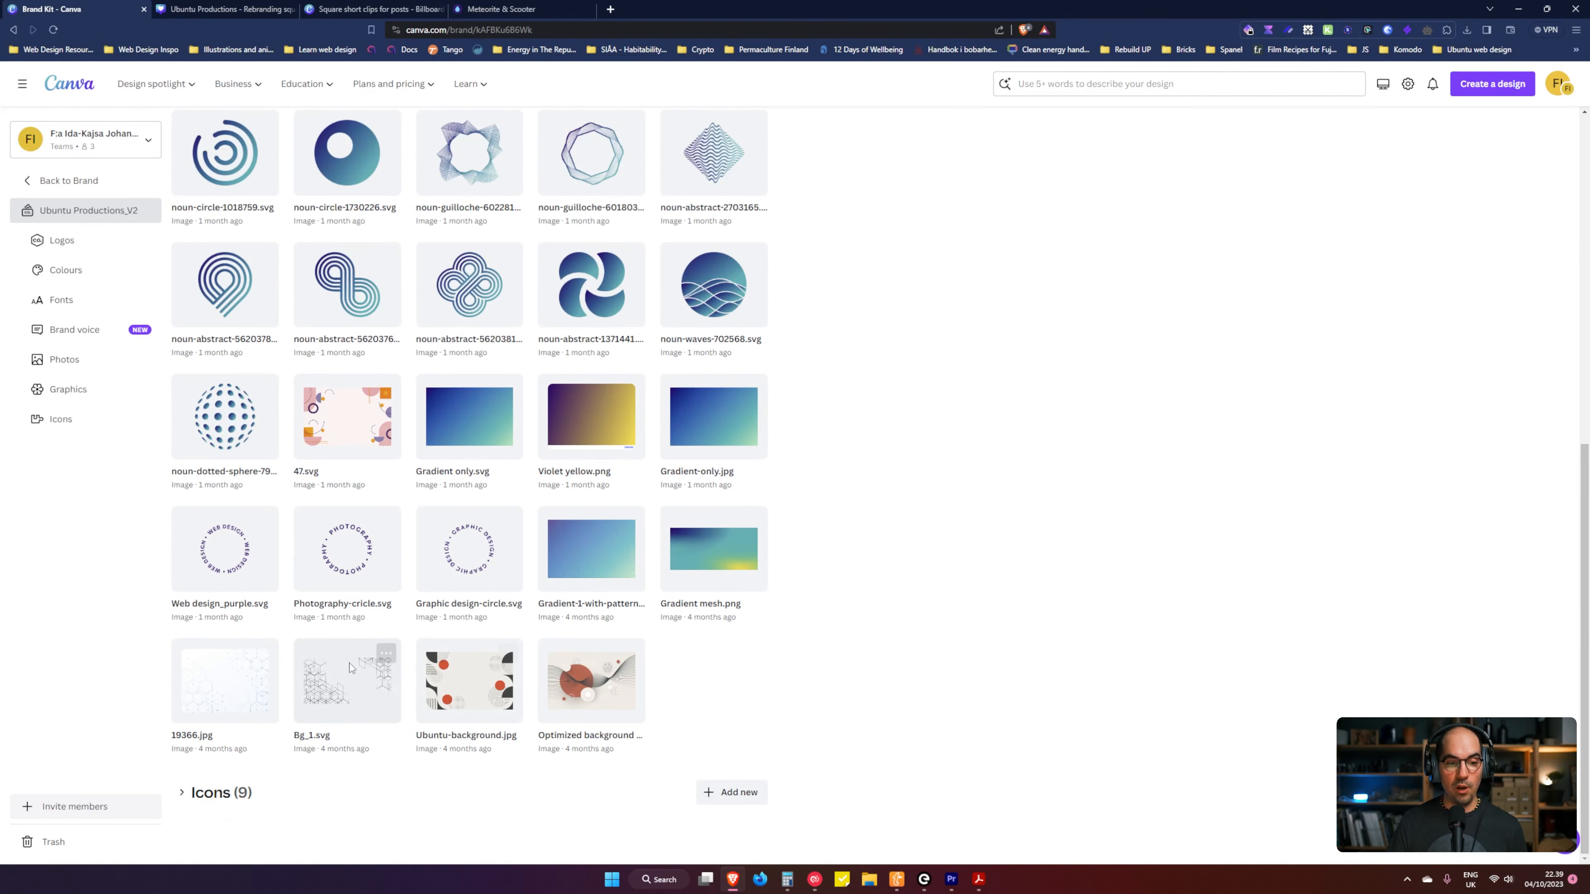
{"action": "scroll", "coordinate": [482, 520], "scroll_direction": "up", "scroll_amount": 6}
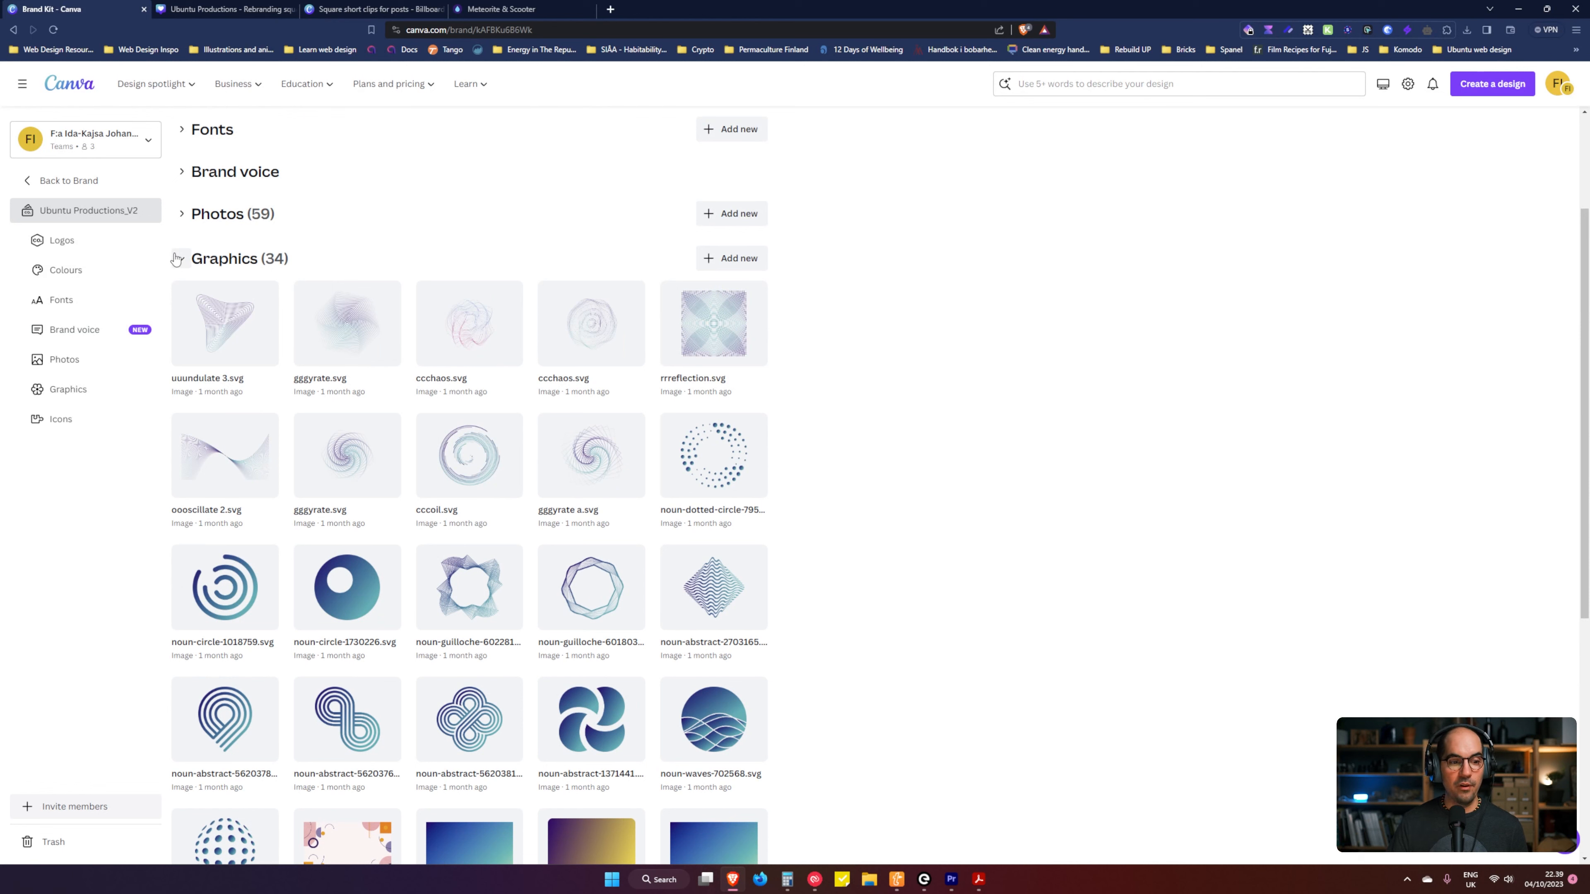
{"action": "left_click", "coordinate": [176, 259]}
{"action": "left_click", "coordinate": [181, 473]}
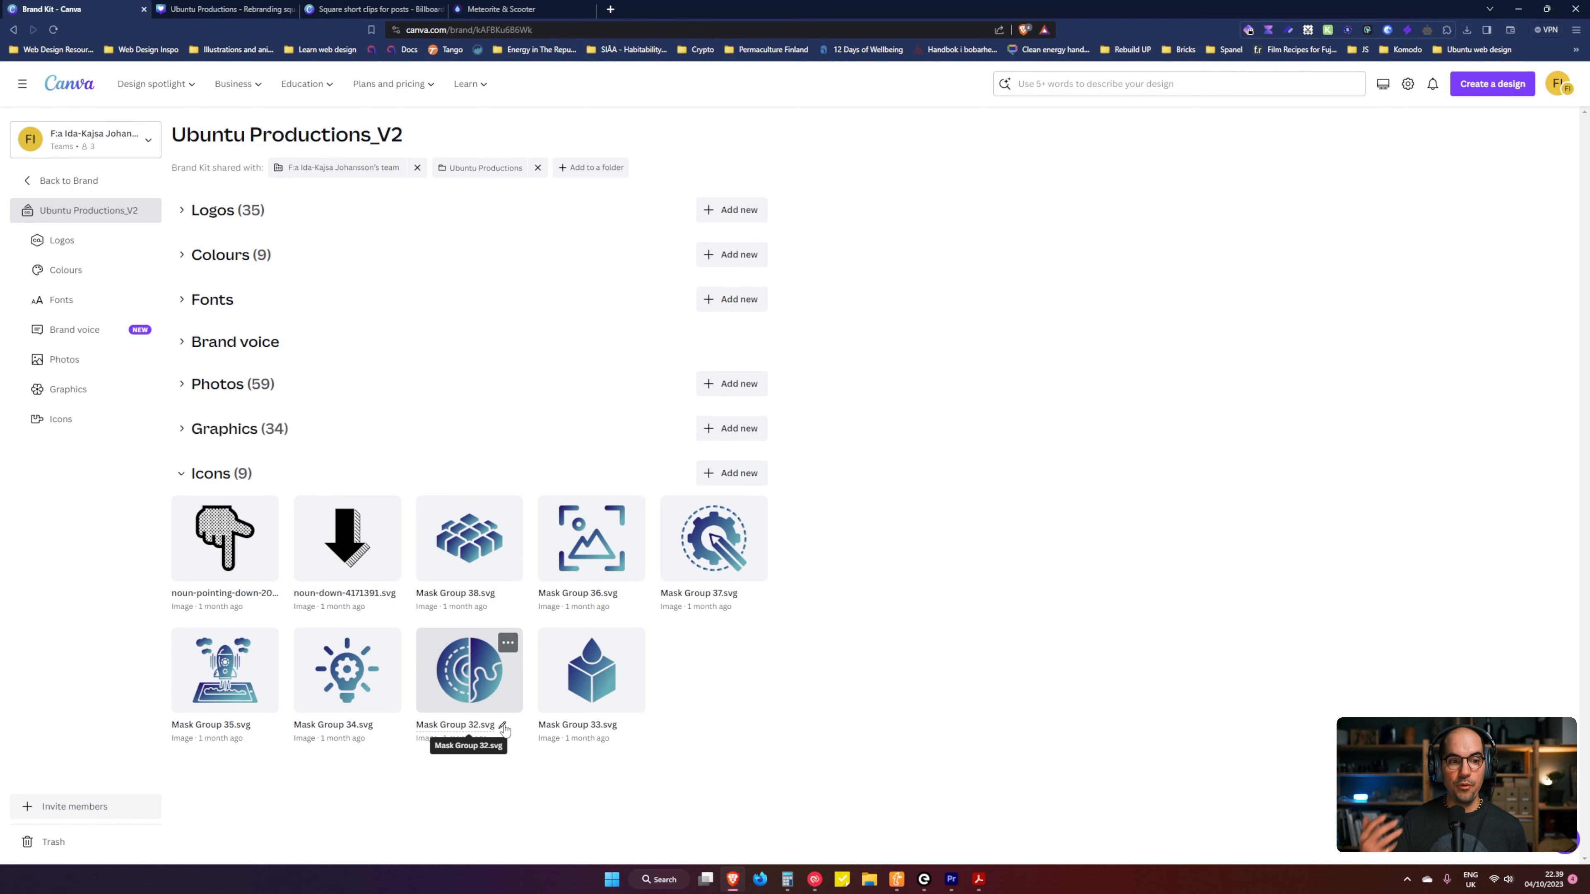
Step: Switch to the Ubuntu Productions - Rebranding square design and page through its logo, colour, gradient and font pages
{"action": "key", "text": "ctrl+Tab"}
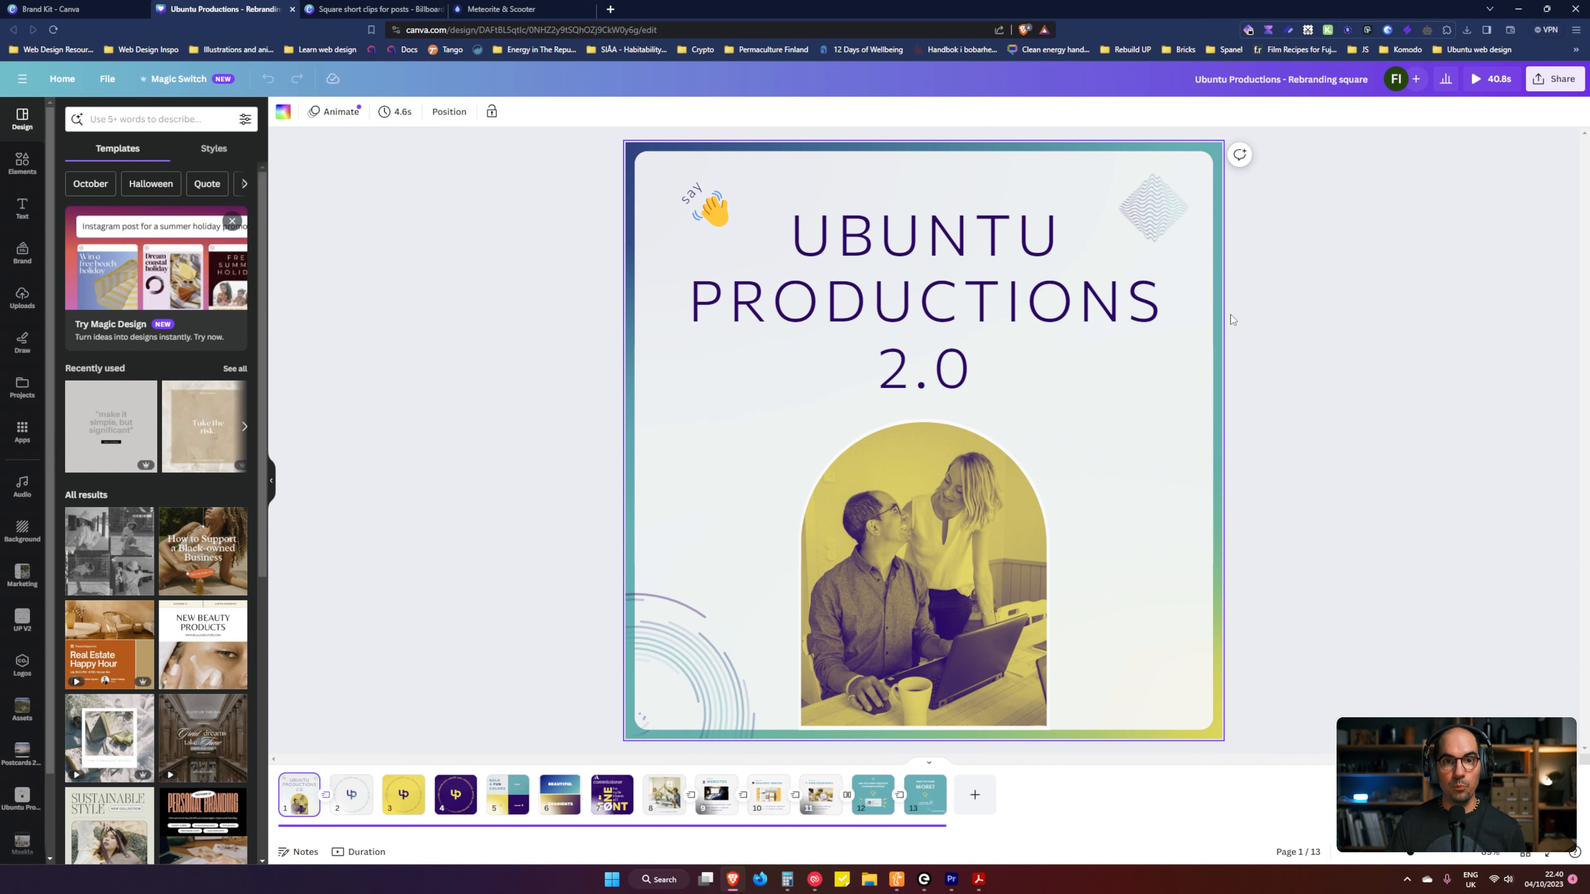
{"action": "key", "text": "Page_Down"}
{"action": "key", "text": "Page_Down"}
{"action": "key", "text": "Page_Down"}
{"action": "key", "text": "Page_Up"}
{"action": "key", "text": "Page_Up"}
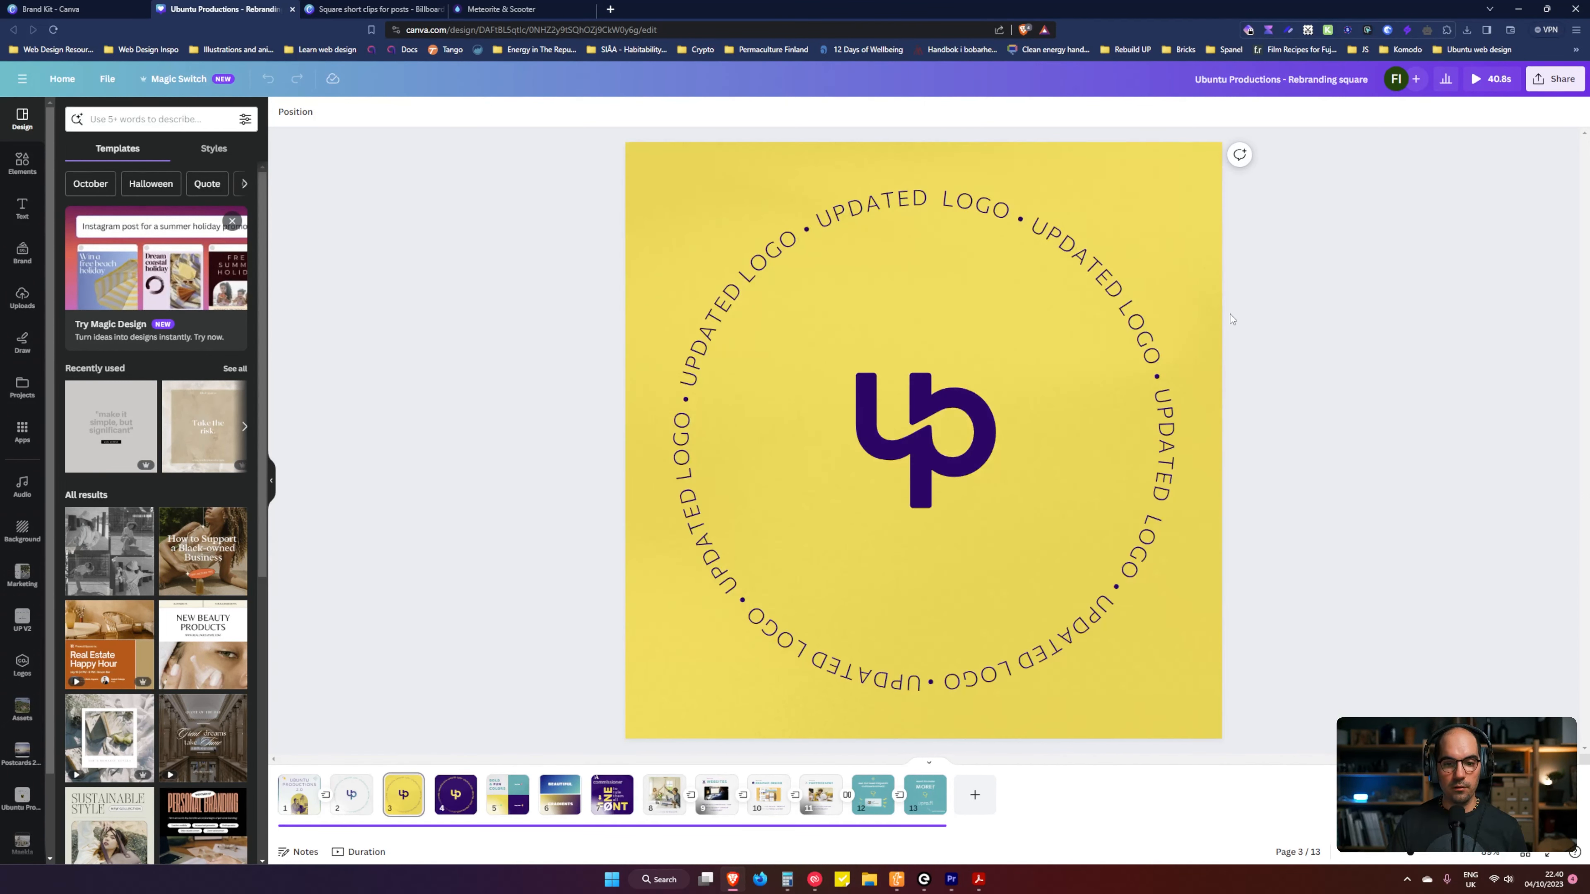
{"action": "key", "text": "Page_Down"}
{"action": "key", "text": "Page_Down"}
{"action": "key", "text": "Page_Down"}
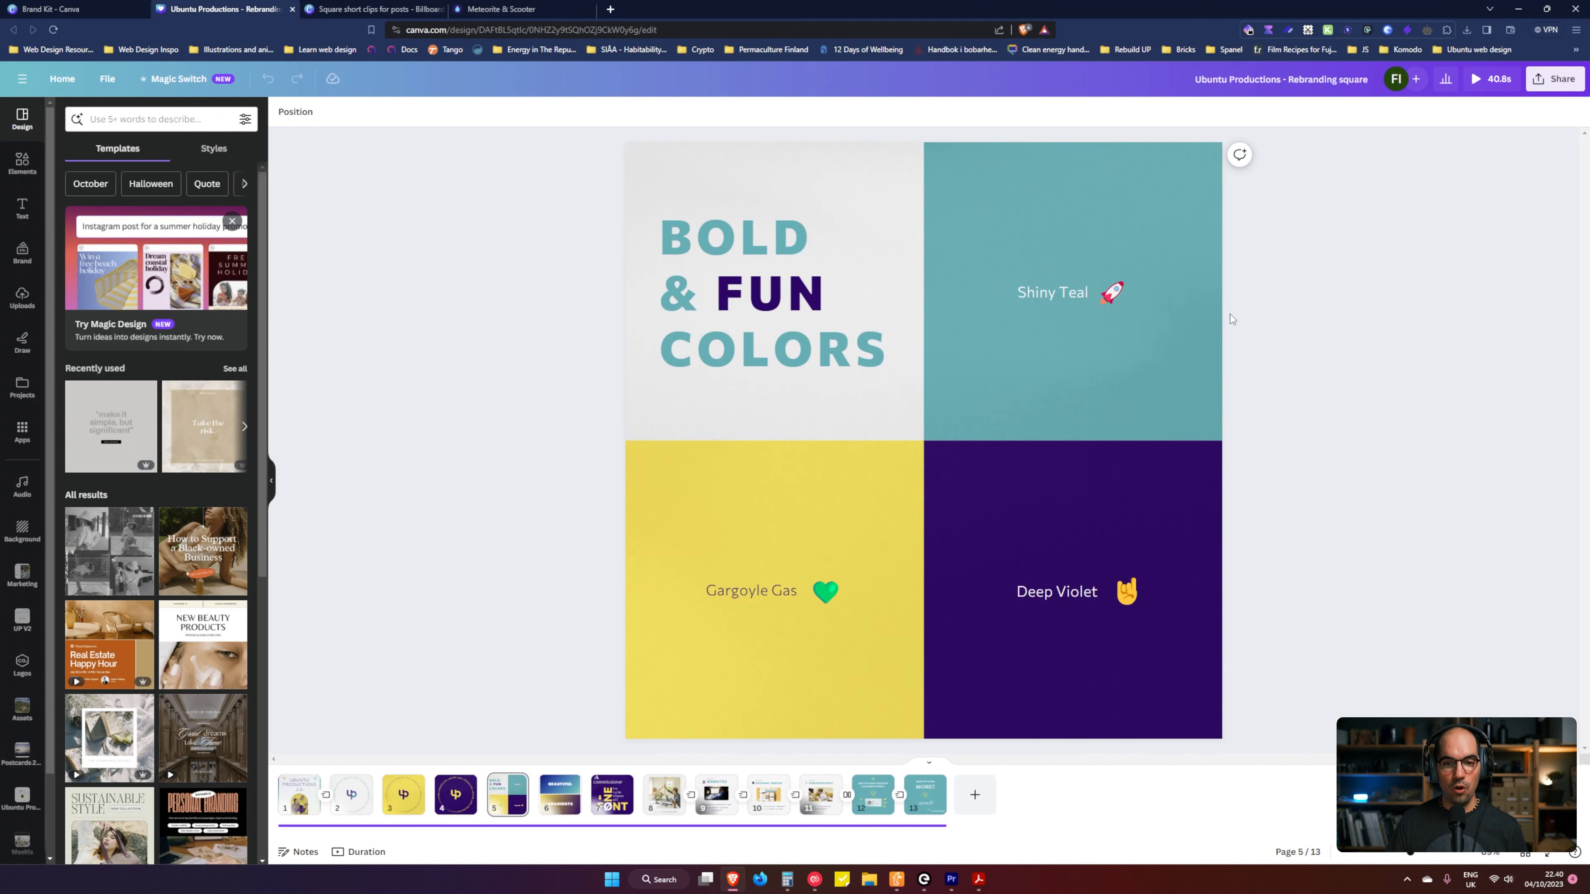
{"action": "key", "text": "Page_Down"}
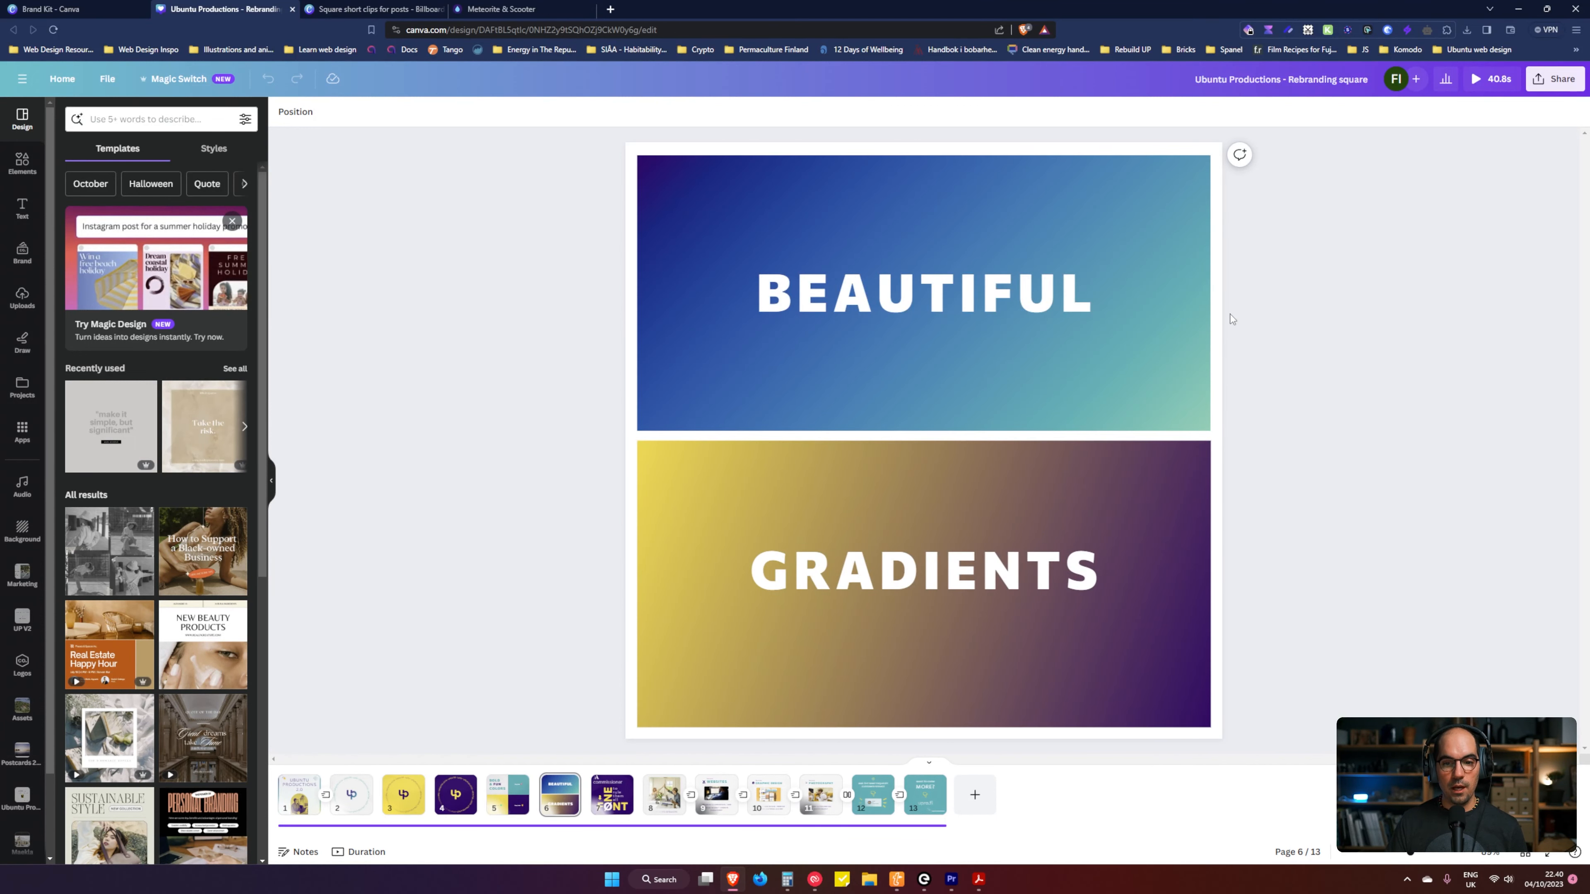
{"action": "key", "text": "Page_Down"}
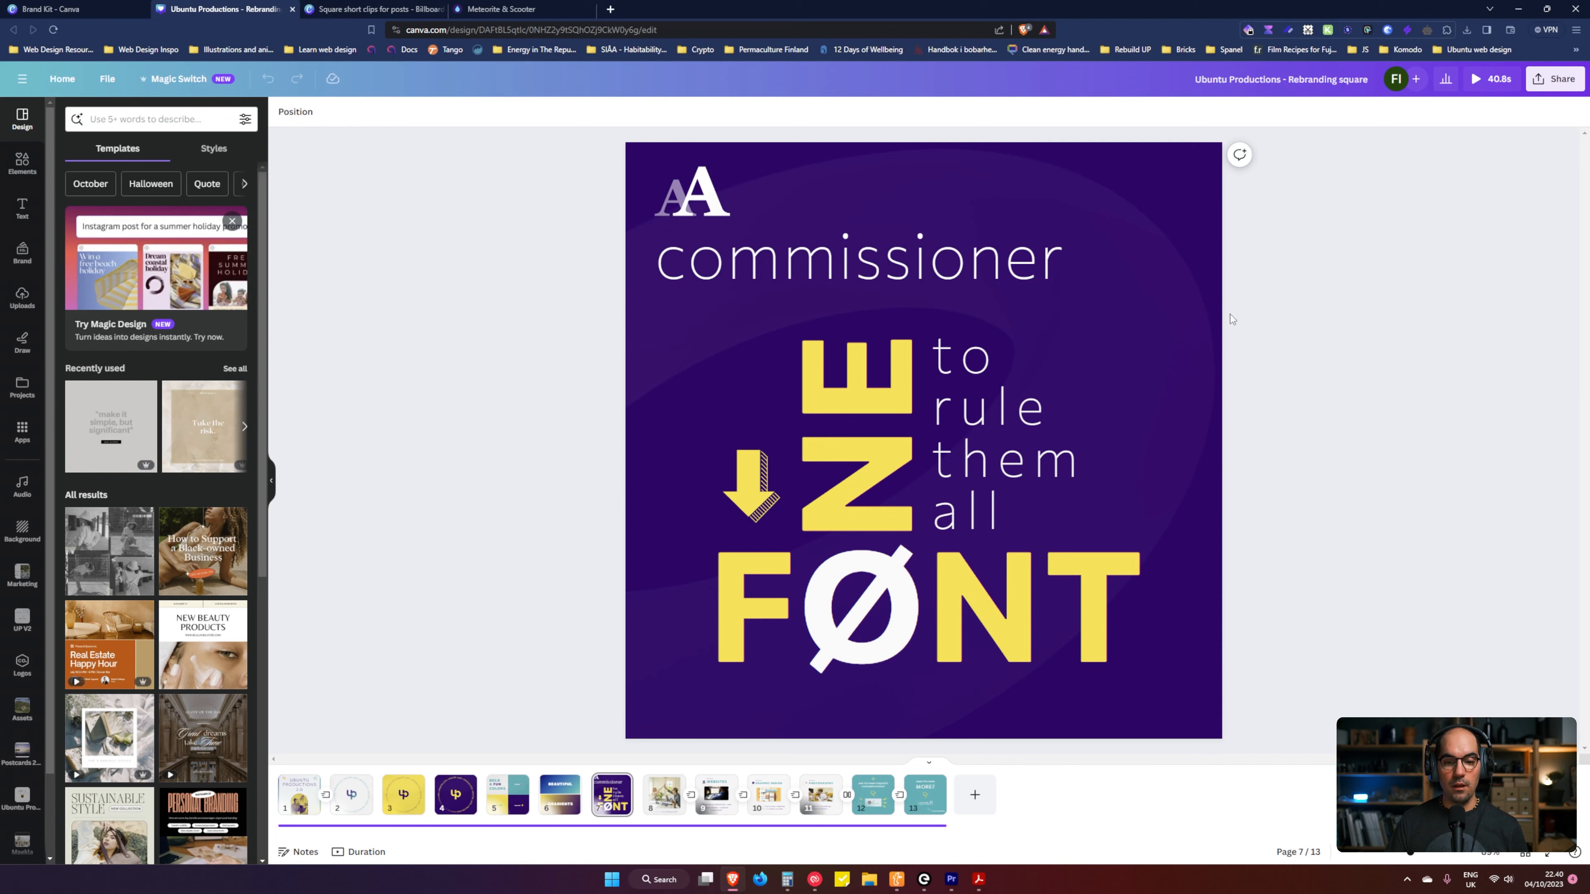
{"action": "key", "text": "Page_Down"}
Step: Switch to the Square short clips for posts design and add a new page after the last one
{"action": "key", "text": "ctrl+Tab"}
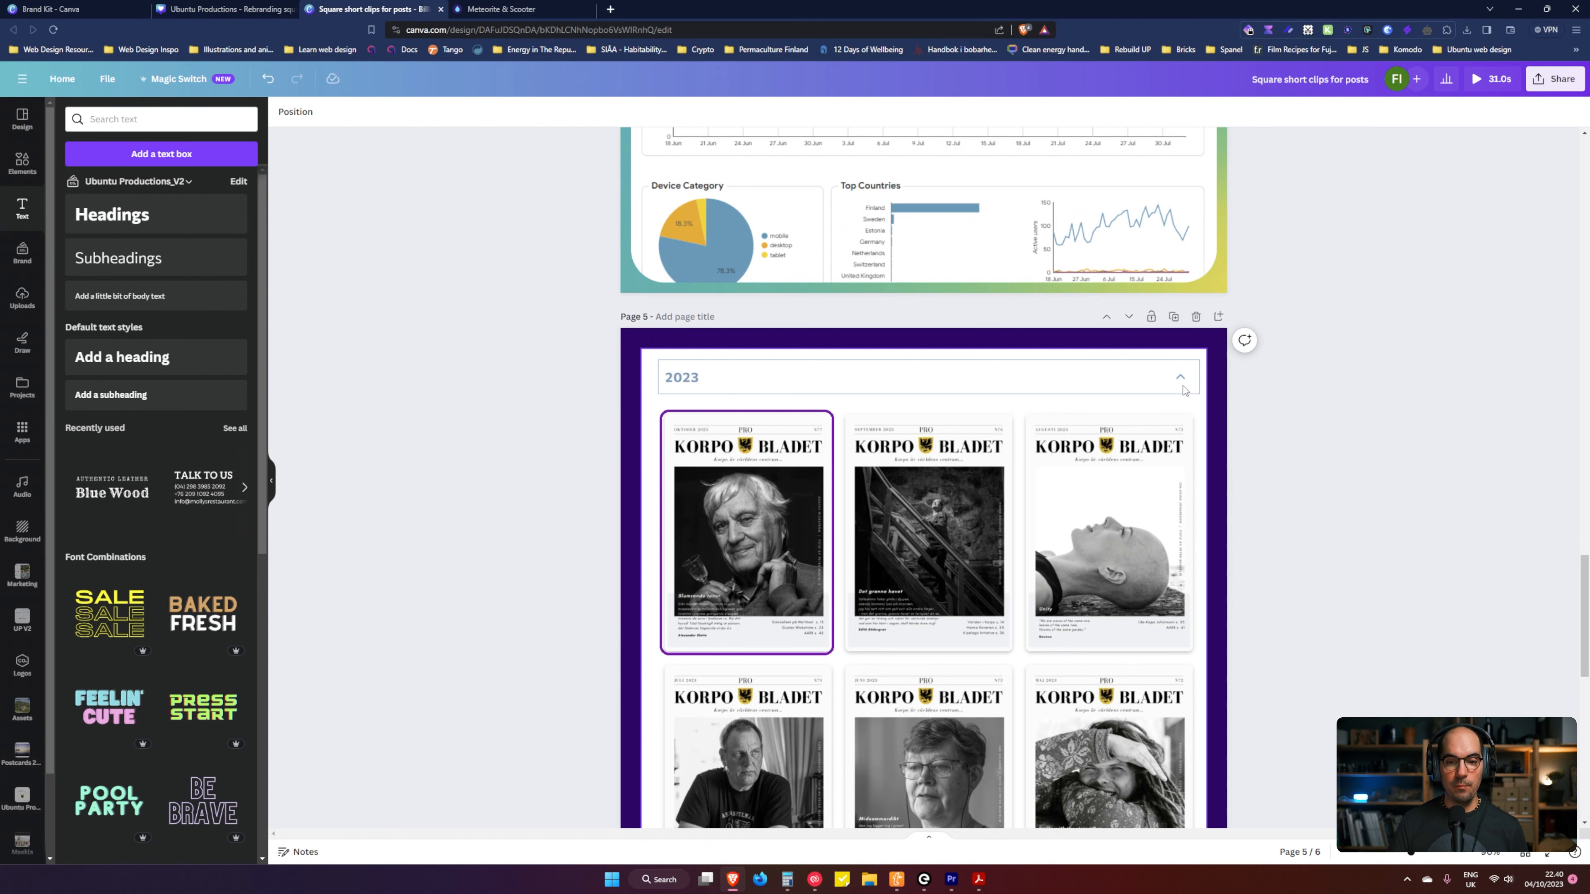
{"action": "scroll", "coordinate": [1295, 465], "scroll_direction": "down", "scroll_amount": 8}
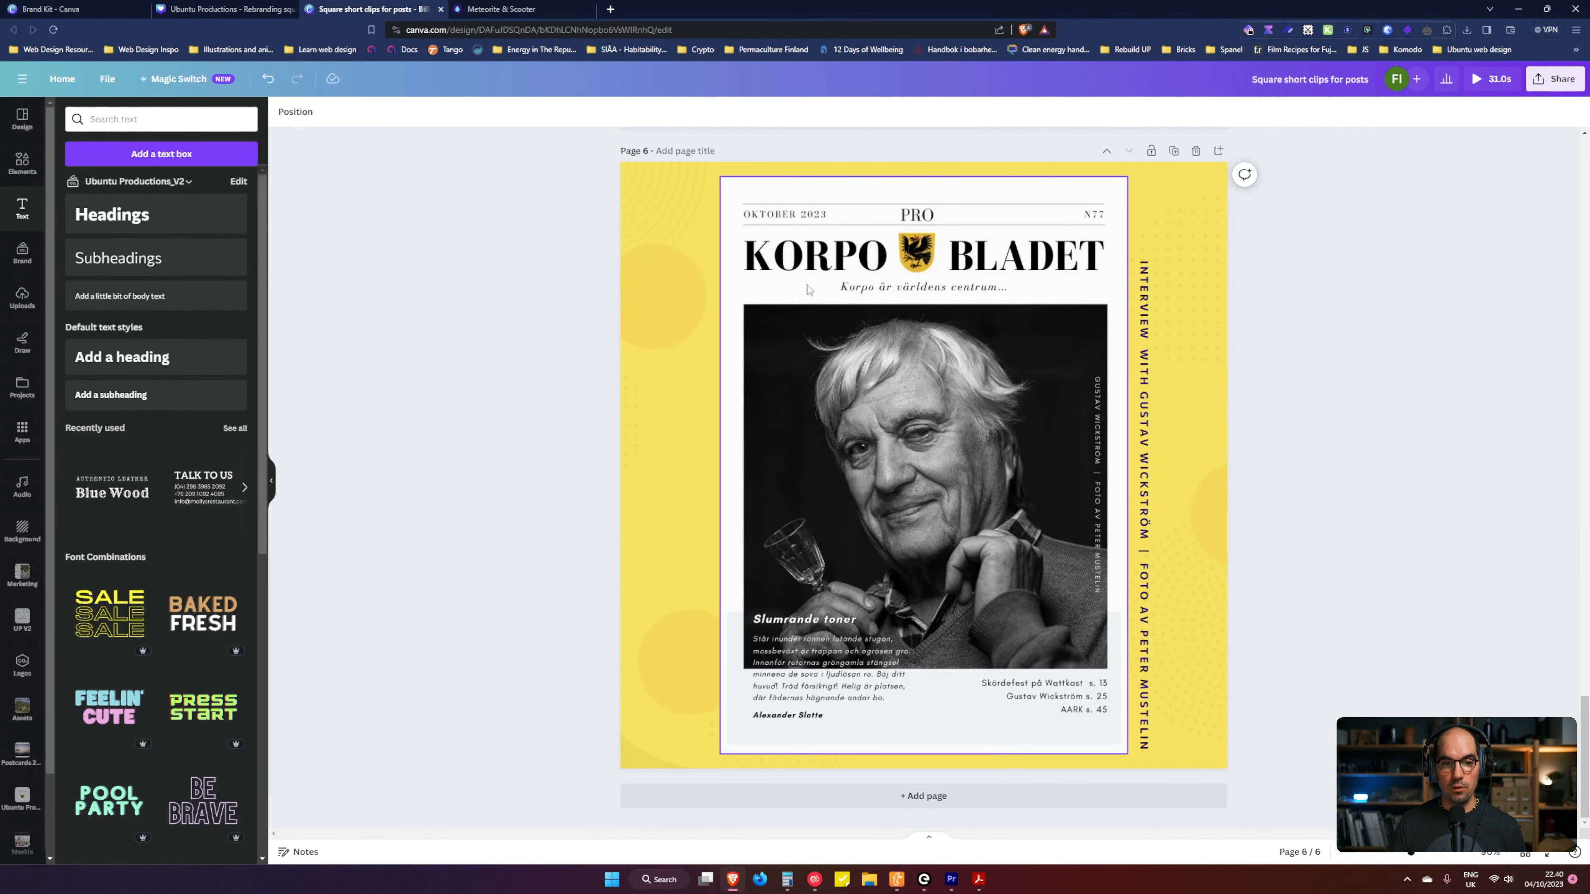
{"action": "left_click", "coordinate": [933, 799]}
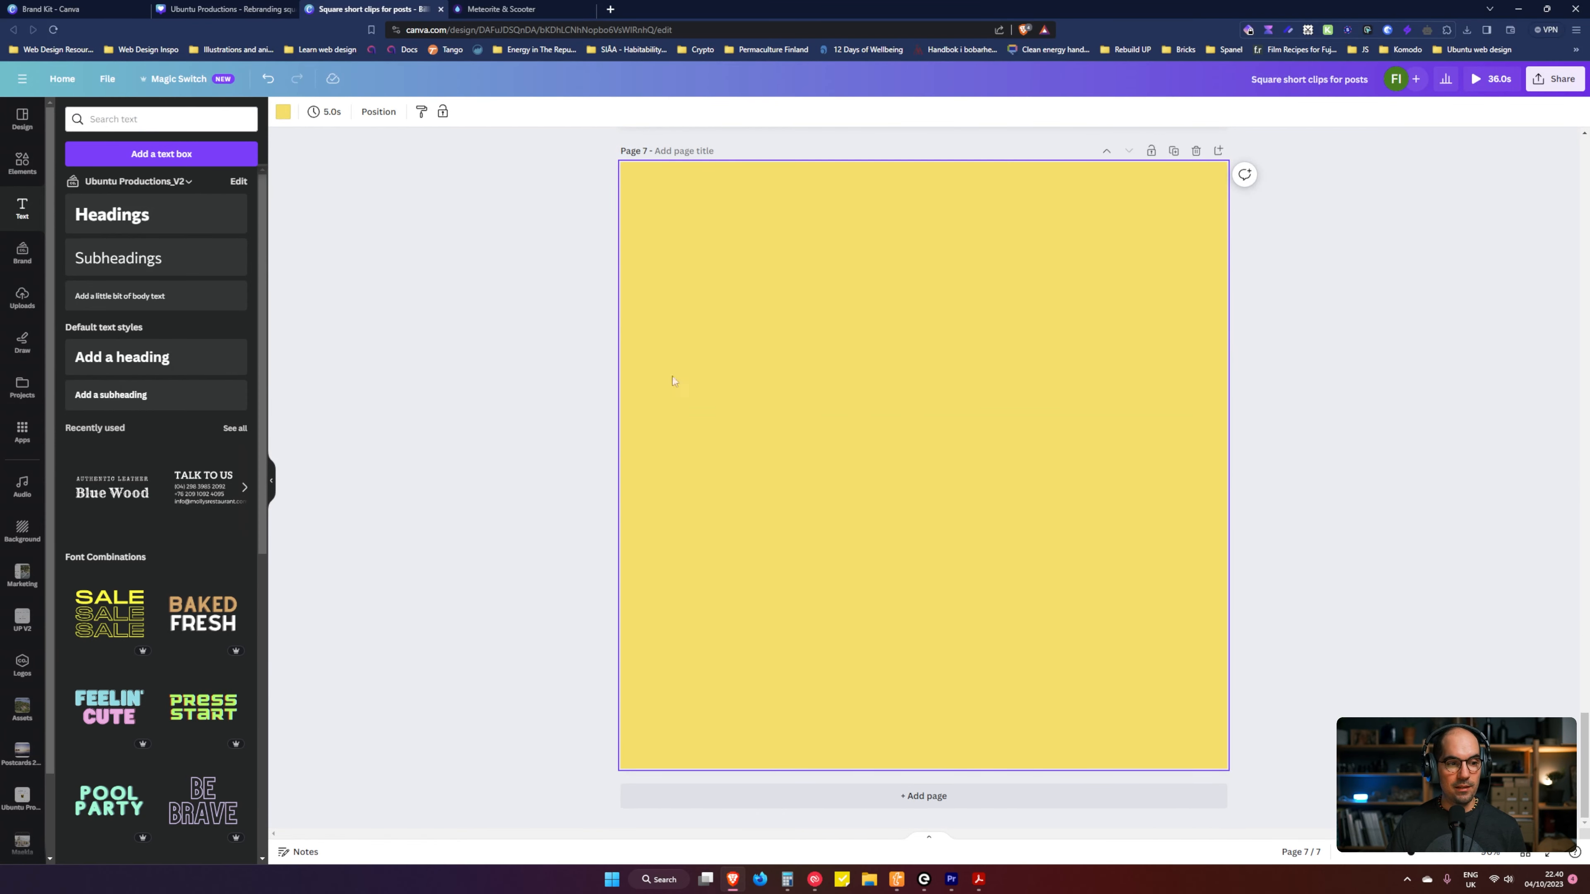
Step: Place the brand kit's yellow logomark on a purple circle on the new page, shrink it and centre it
{"action": "left_click", "coordinate": [12, 257]}
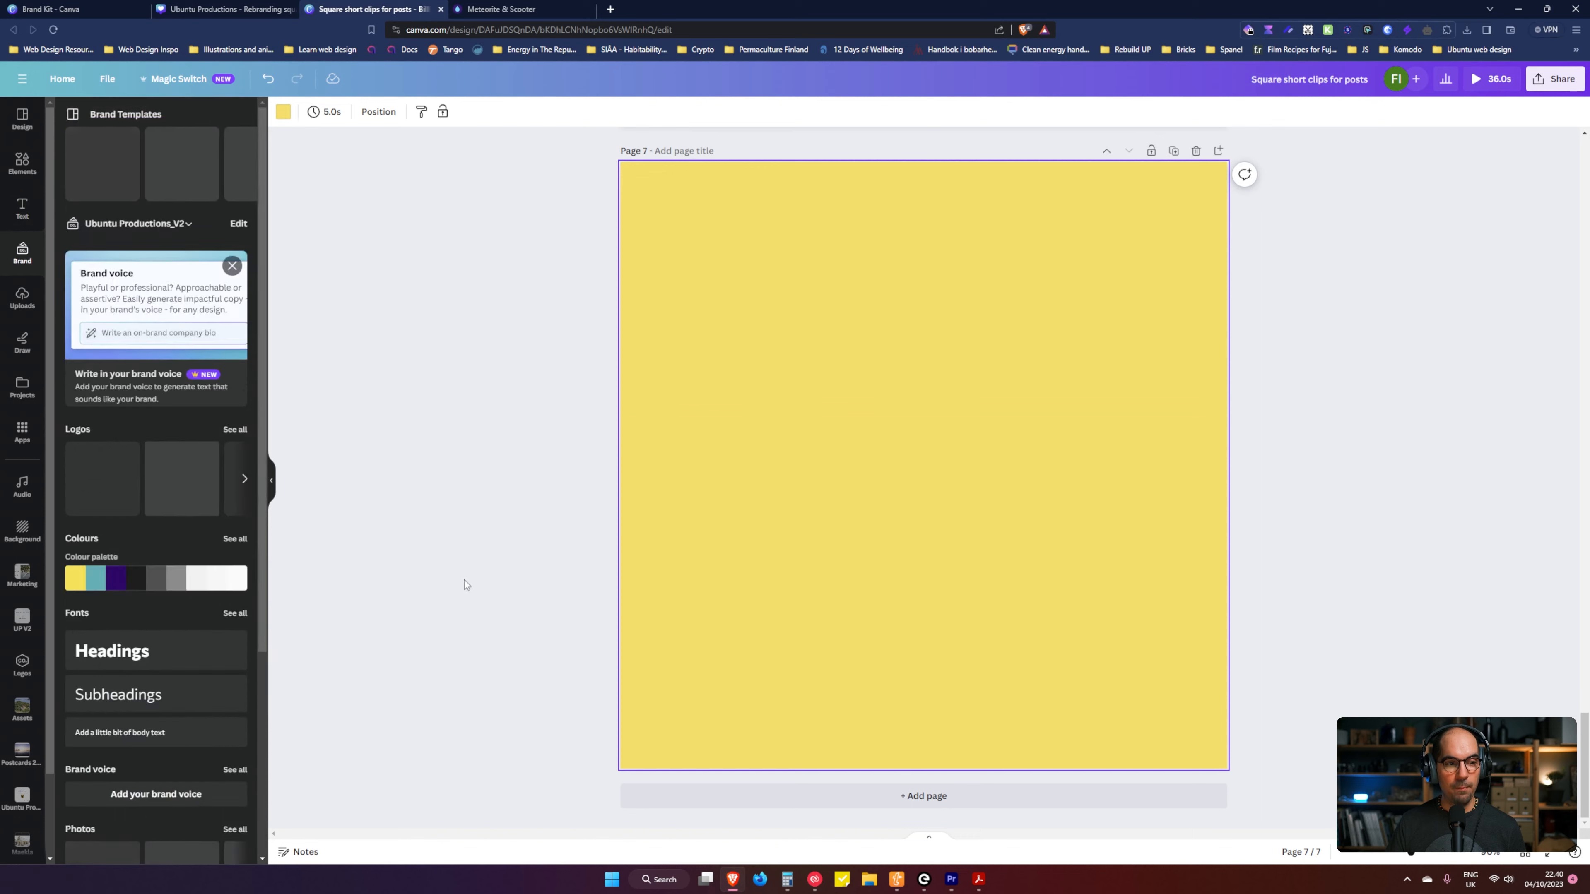
{"action": "scroll", "coordinate": [156, 511], "scroll_direction": "down", "scroll_amount": 2}
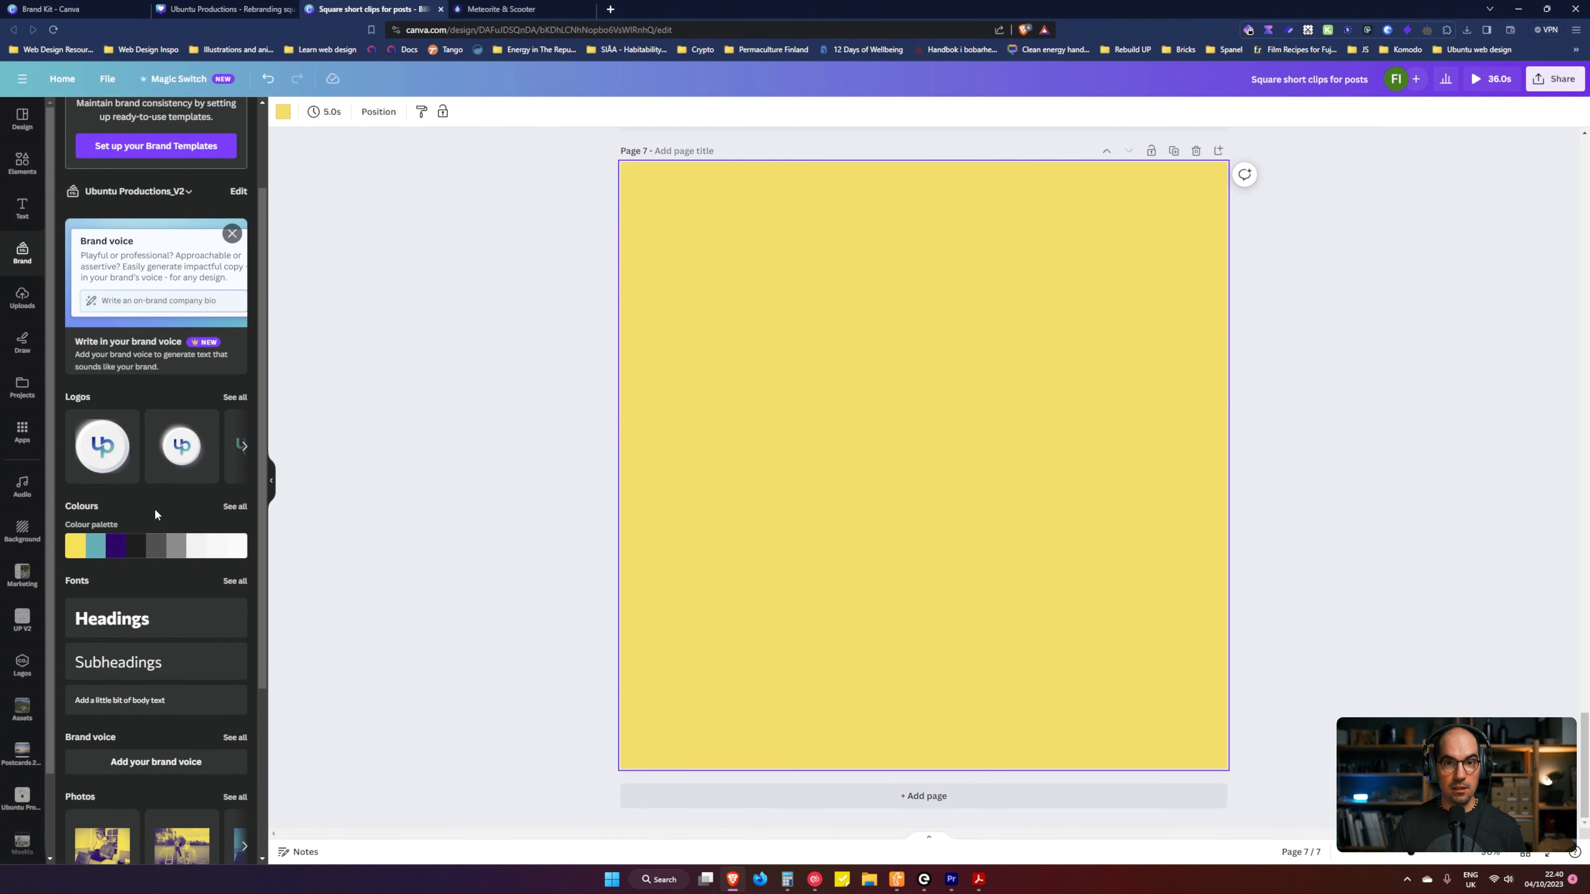
{"action": "left_click", "coordinate": [235, 400]}
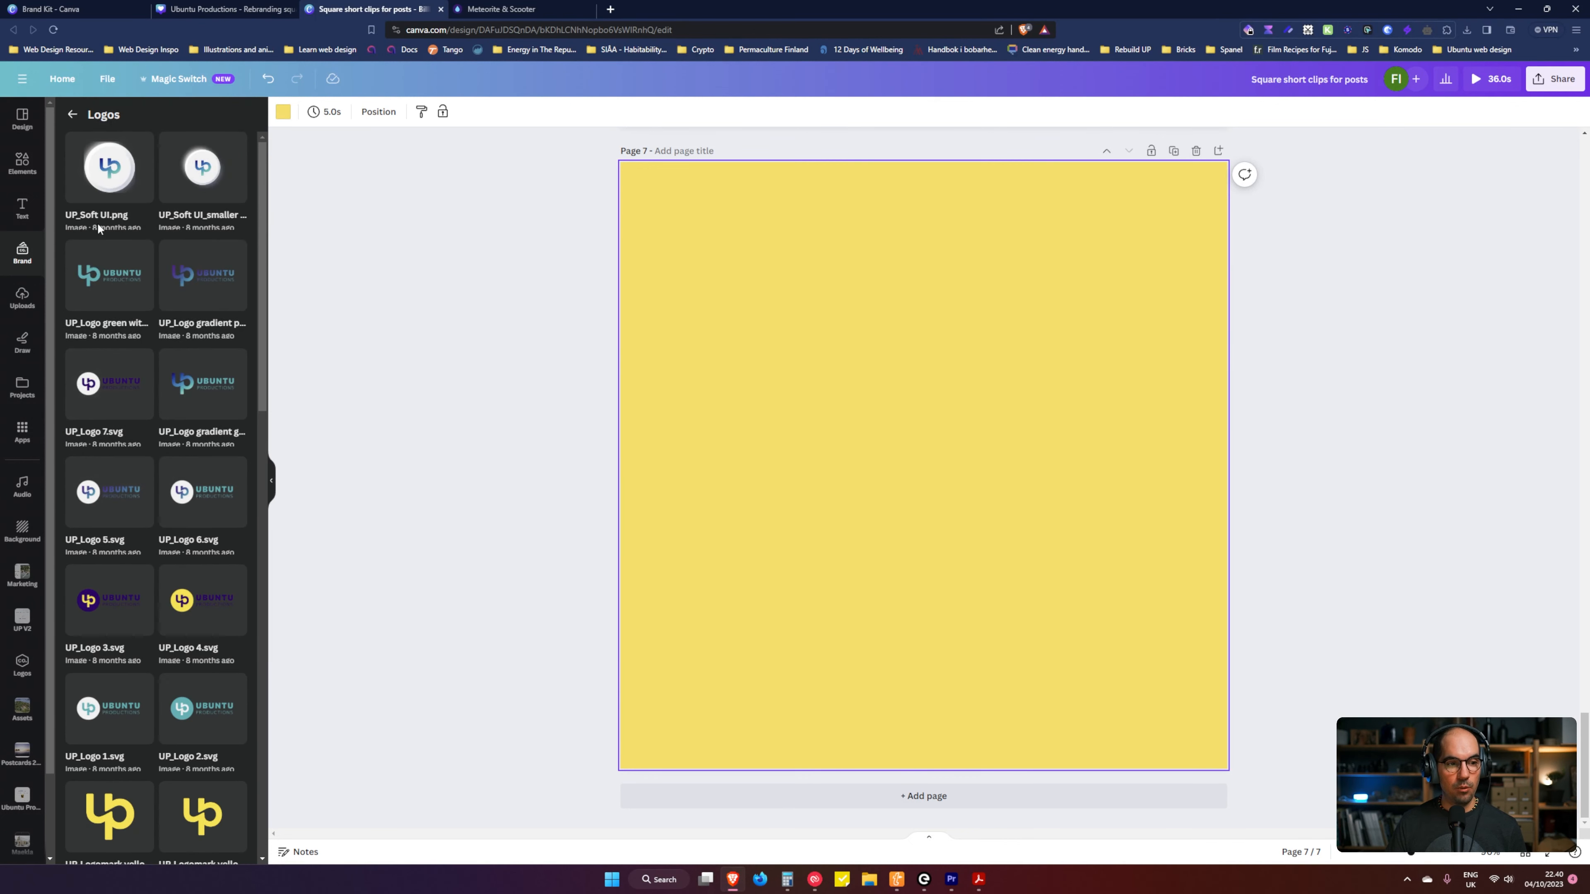
{"action": "scroll", "coordinate": [78, 518], "scroll_direction": "down", "scroll_amount": 1}
{"action": "scroll", "coordinate": [94, 533], "scroll_direction": "down", "scroll_amount": 5}
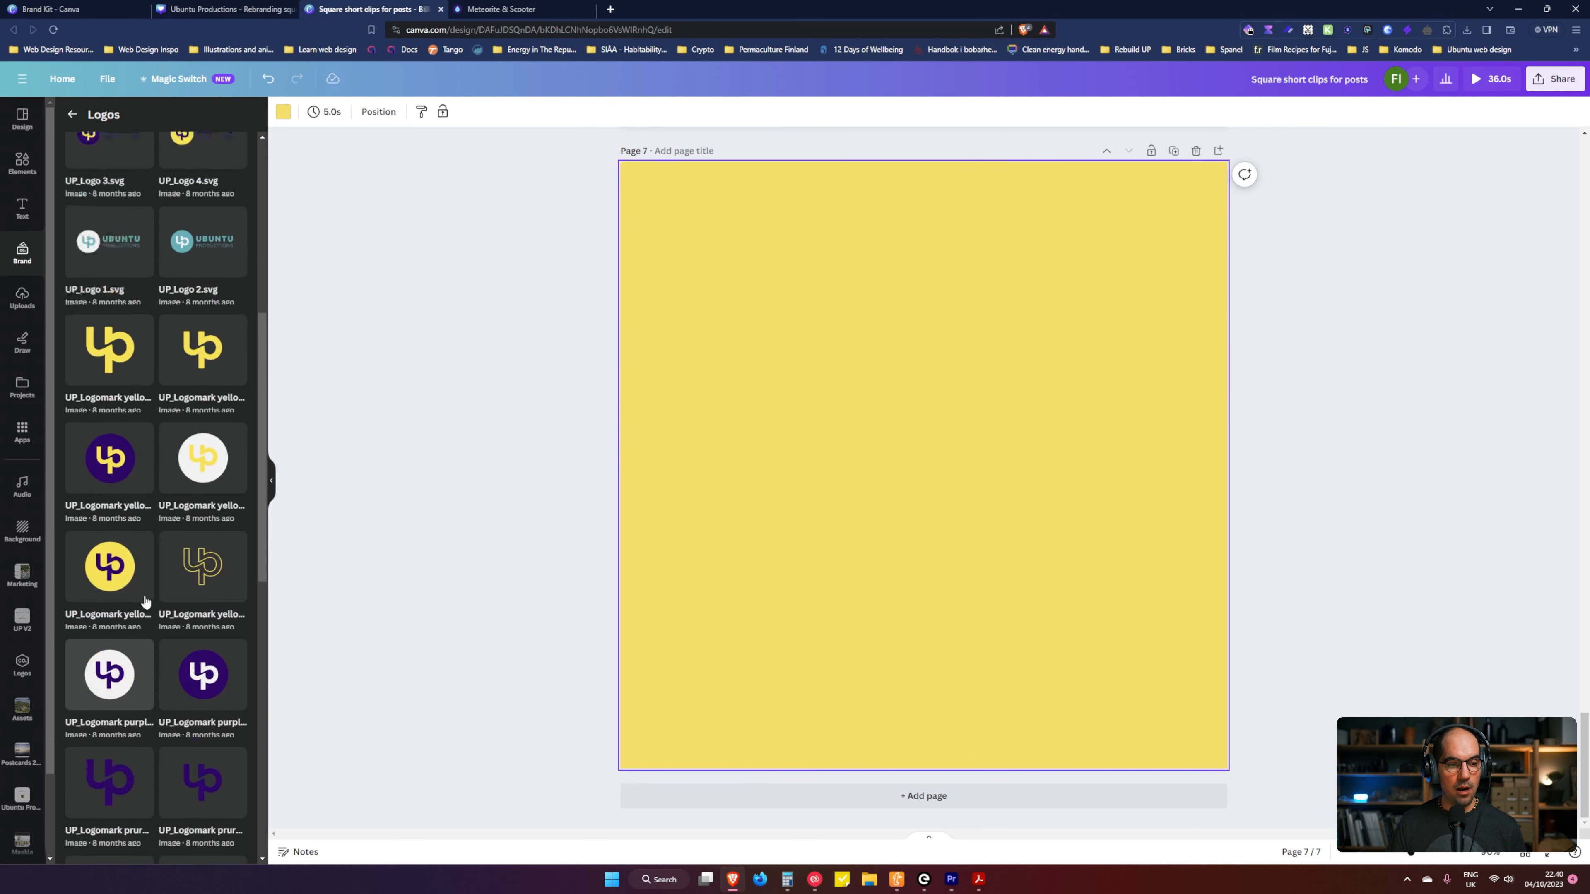
{"action": "left_click_drag", "start_coordinate": [103, 512], "coordinate": [855, 391]}
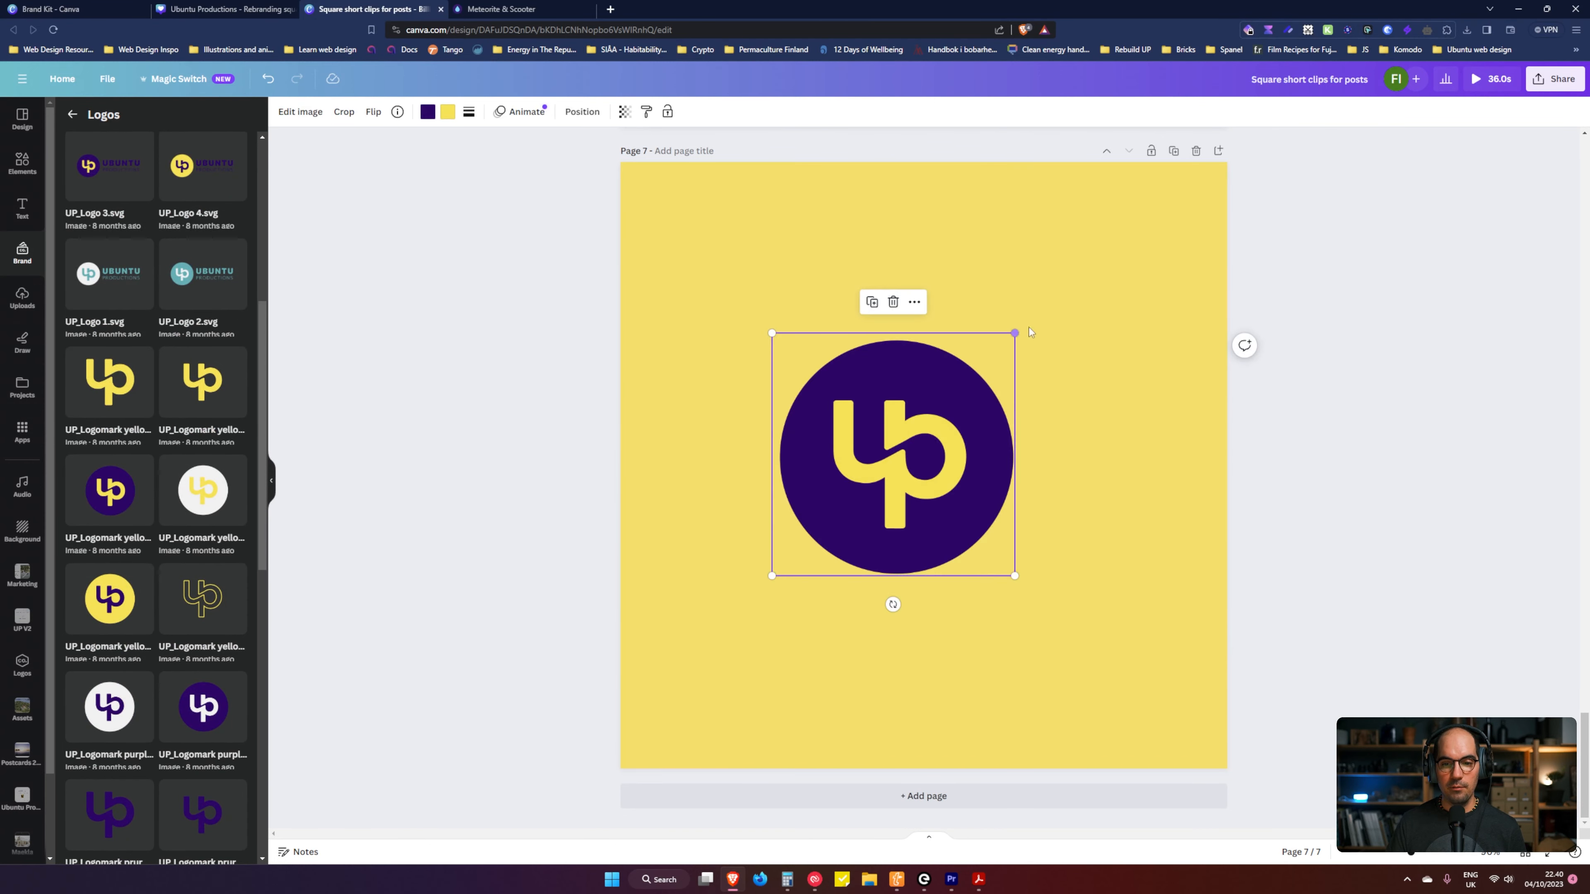
{"action": "left_click_drag", "start_coordinate": [1015, 333], "coordinate": [951, 391]}
{"action": "left_click_drag", "start_coordinate": [849, 476], "coordinate": [909, 461]}
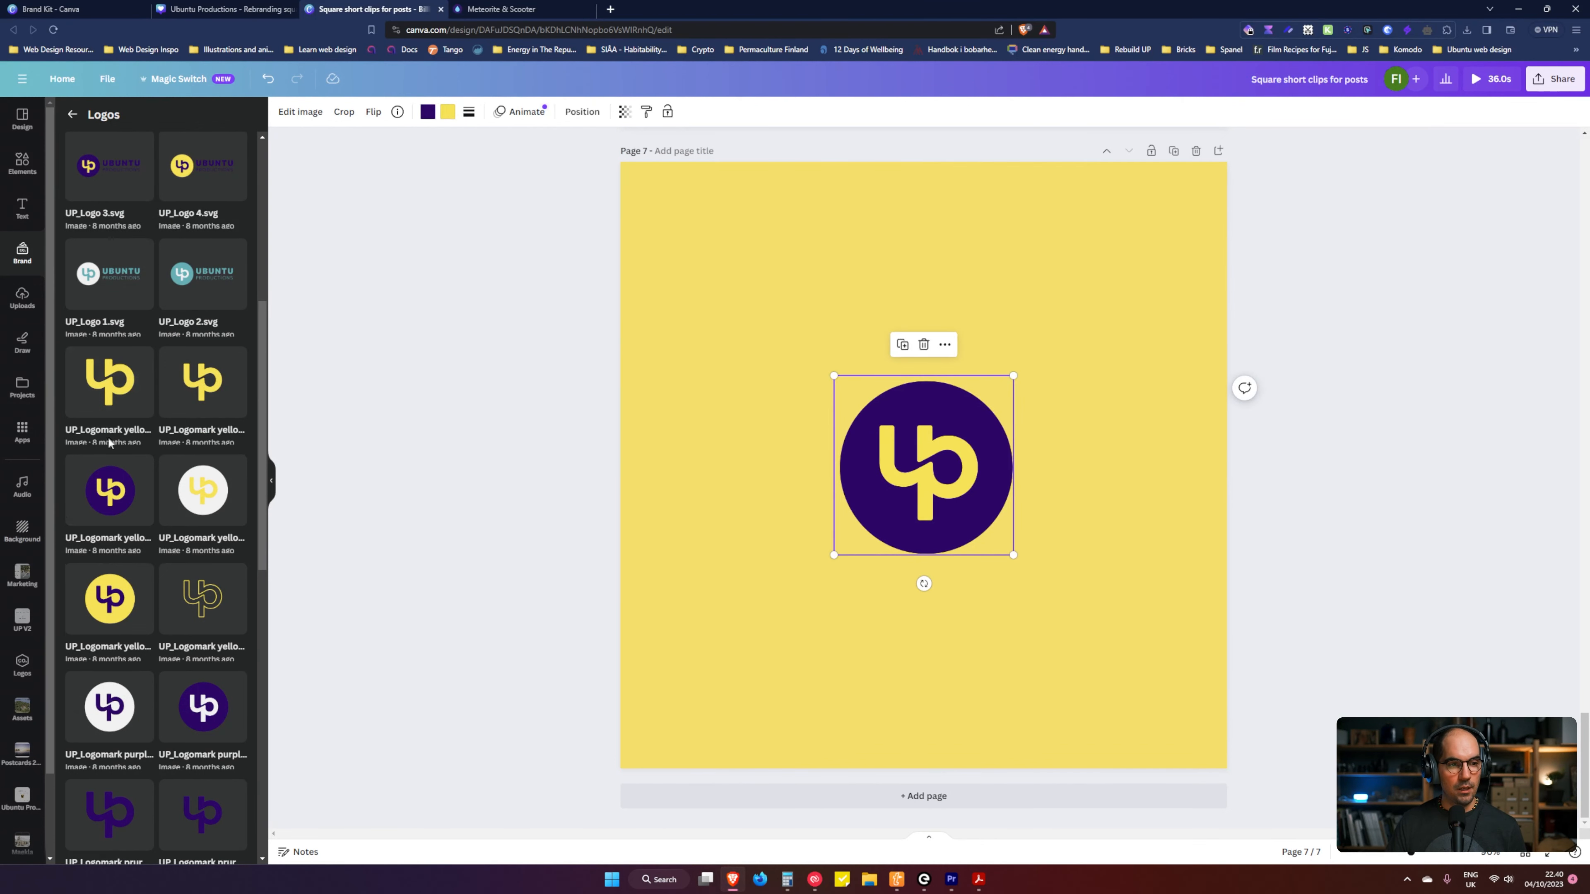
Step: Add a text in the brand's Headings style just below the logo and set it to uppercase
{"action": "scroll", "coordinate": [69, 169], "scroll_direction": "up", "scroll_amount": 3}
{"action": "left_click", "coordinate": [72, 114]}
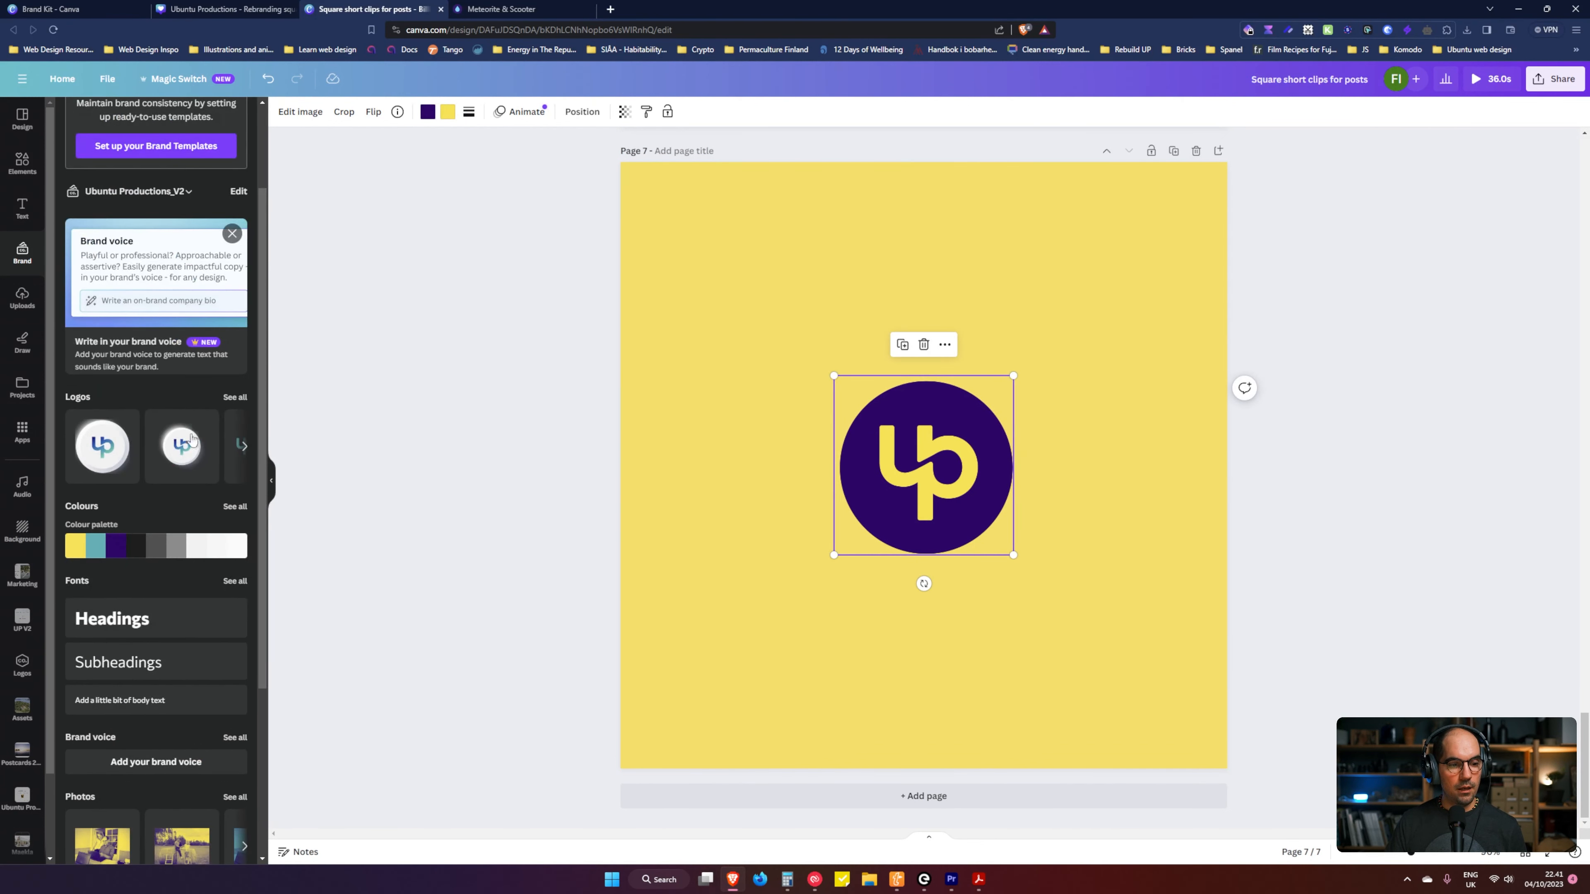
{"action": "scroll", "coordinate": [191, 451], "scroll_direction": "down", "scroll_amount": 3}
{"action": "scroll", "coordinate": [188, 482], "scroll_direction": "up", "scroll_amount": 2}
{"action": "scroll", "coordinate": [125, 464], "scroll_direction": "down", "scroll_amount": 3}
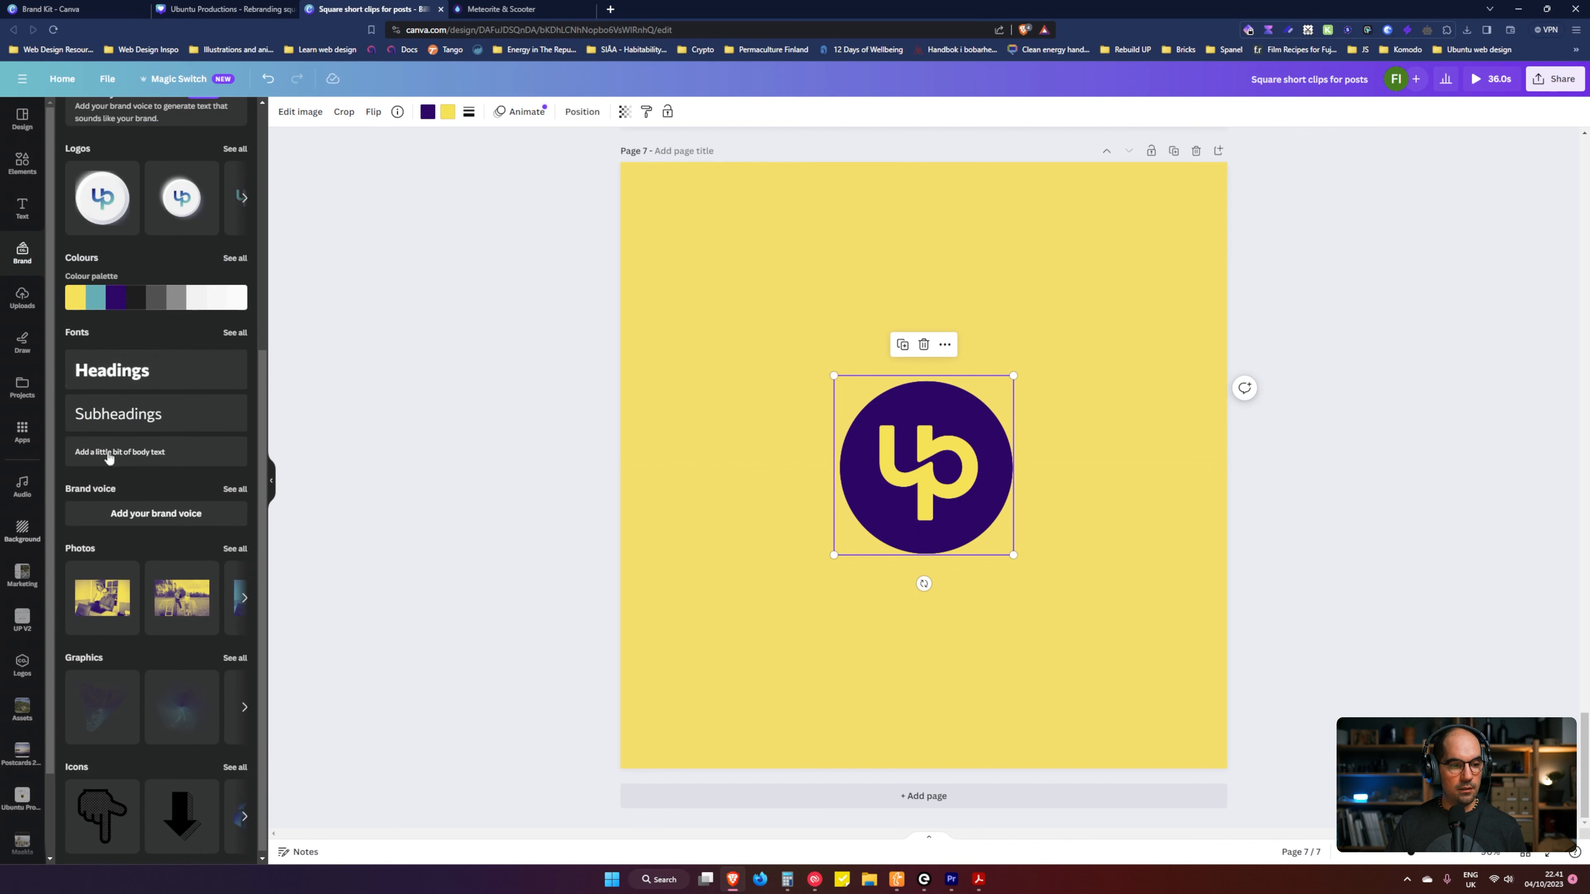
{"action": "left_click", "coordinate": [148, 374]}
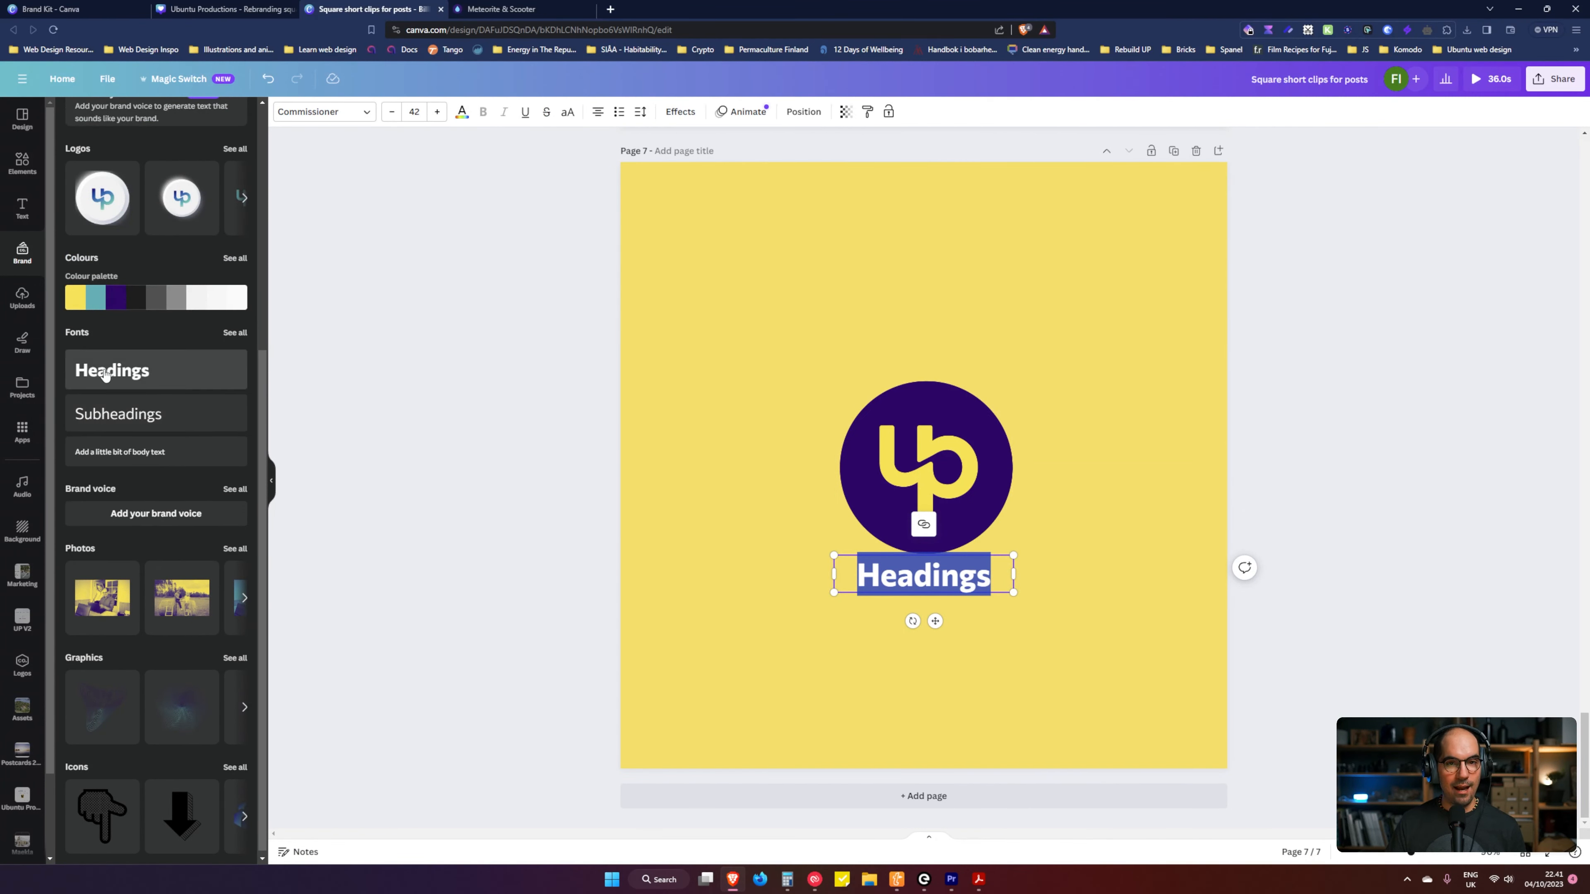
{"action": "left_click", "coordinate": [323, 111]}
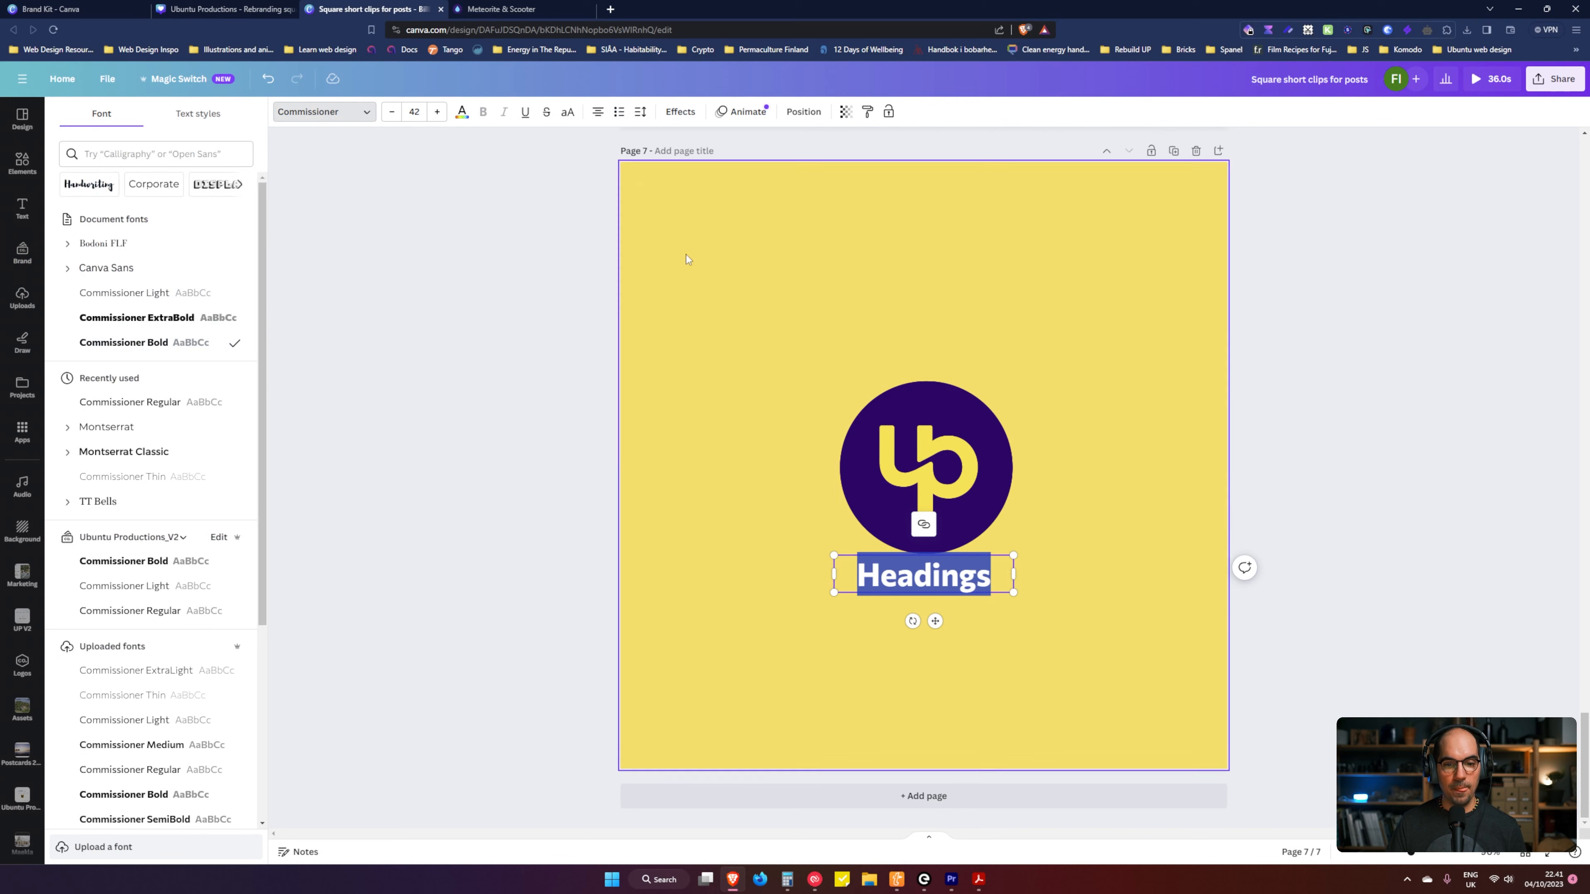
{"action": "left_click", "coordinate": [572, 116]}
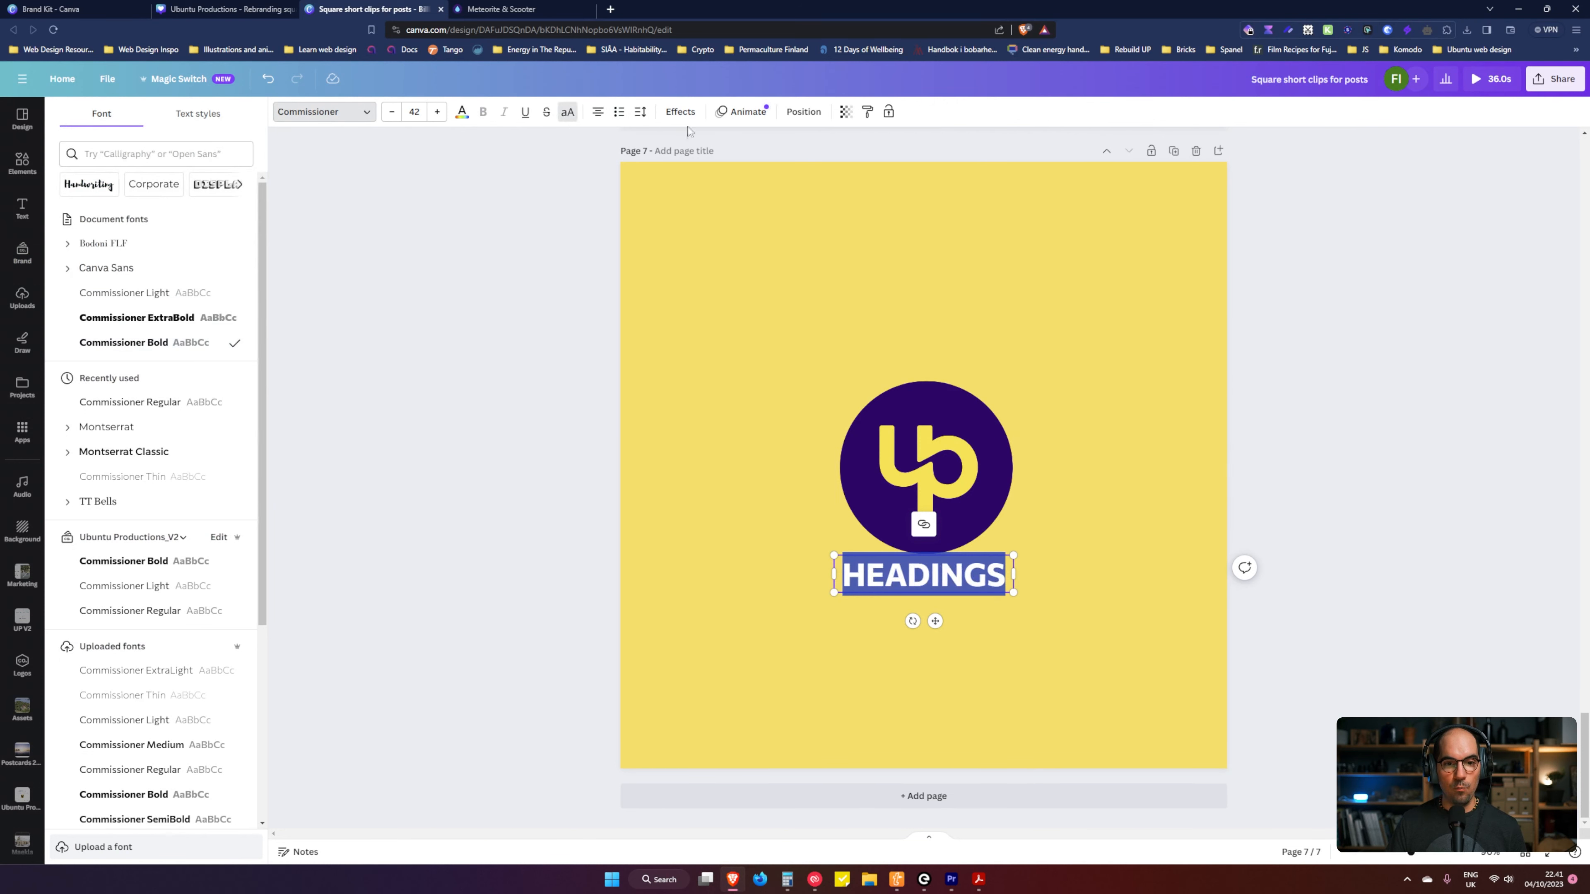
Step: Set the heading text's letter spacing to 100 and widen its text box
{"action": "left_click", "coordinate": [641, 112]}
{"action": "left_click", "coordinate": [774, 145]}
{"action": "type", "text": "100"}
{"action": "key", "text": "Return"}
{"action": "left_click_drag", "start_coordinate": [1016, 597], "coordinate": [1130, 597]}
Step: Replace the heading with "HERE WE ARE!!!" and centre it a little below the logo
{"action": "double_click", "coordinate": [958, 575]}
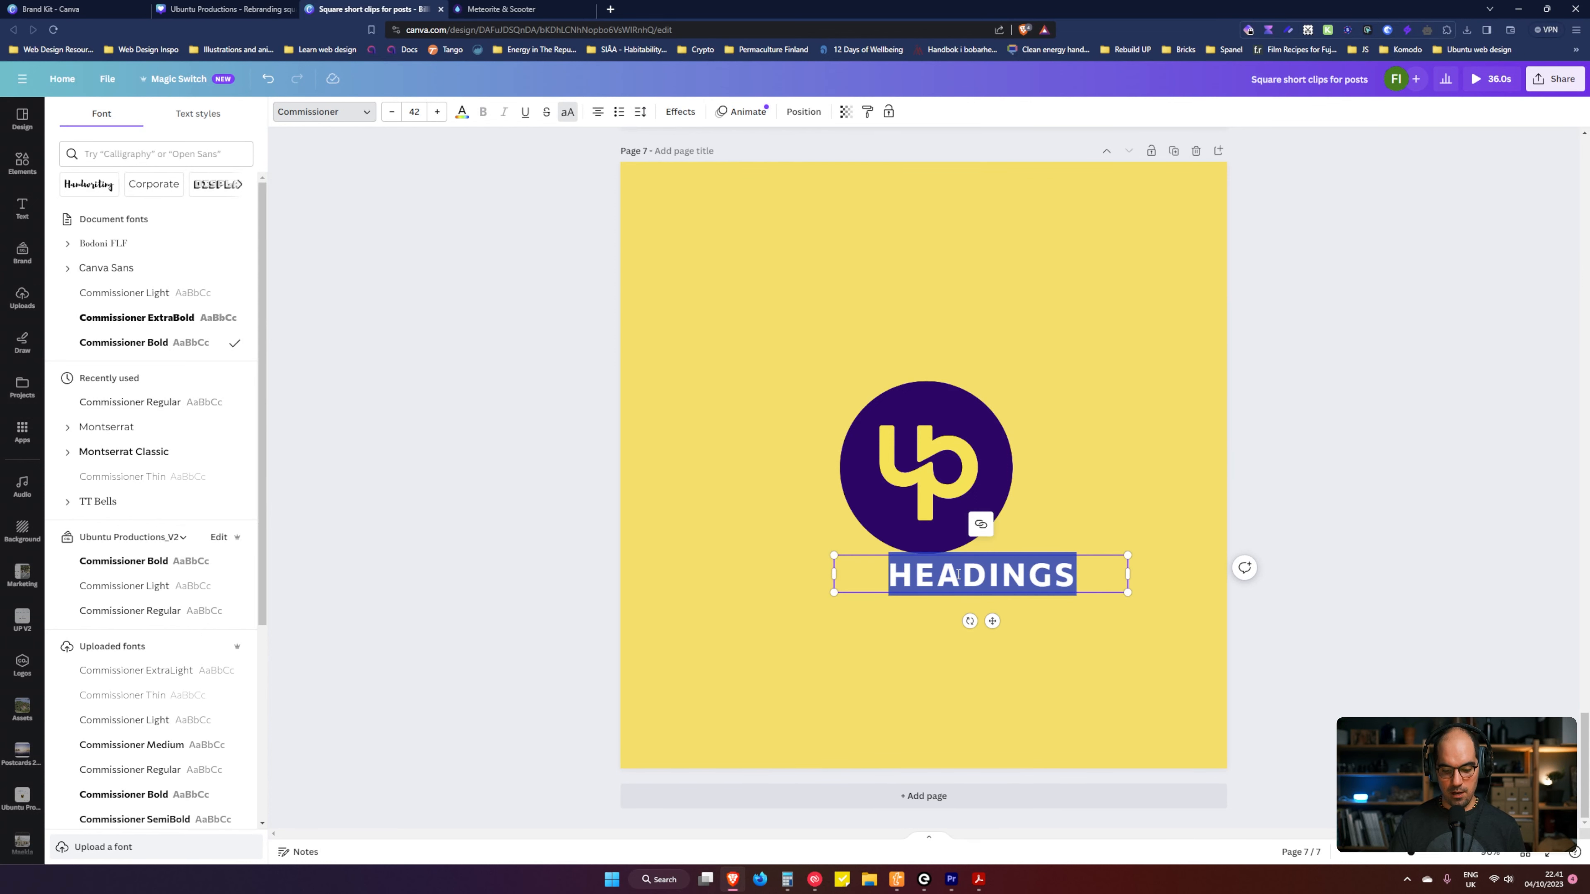
{"action": "type", "text": "HERE W"}
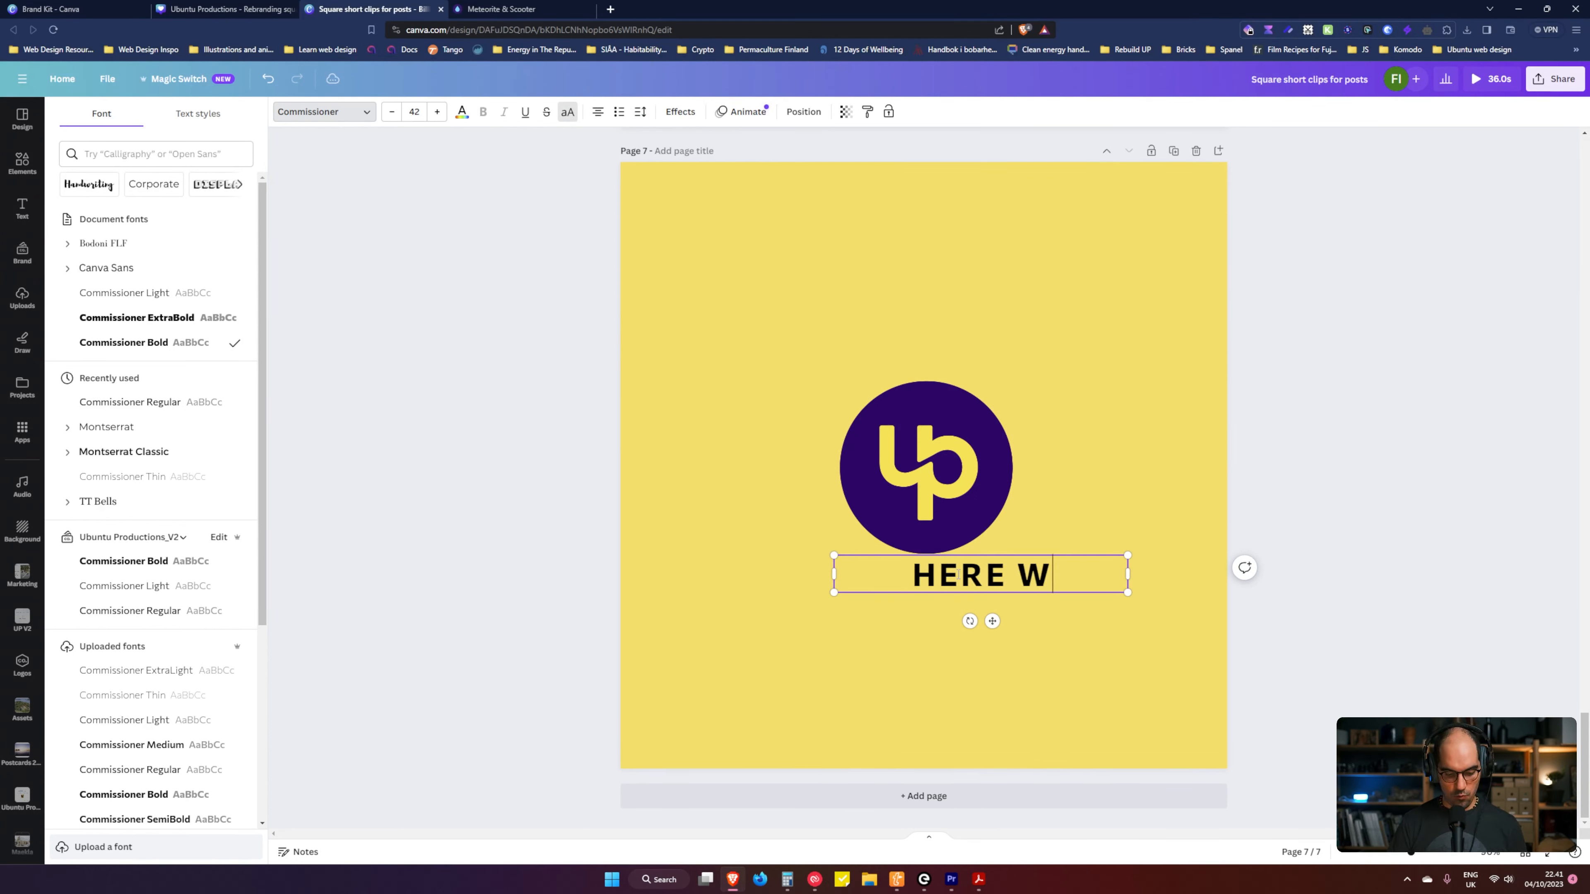
{"action": "type", "text": "E ARE!!!"}
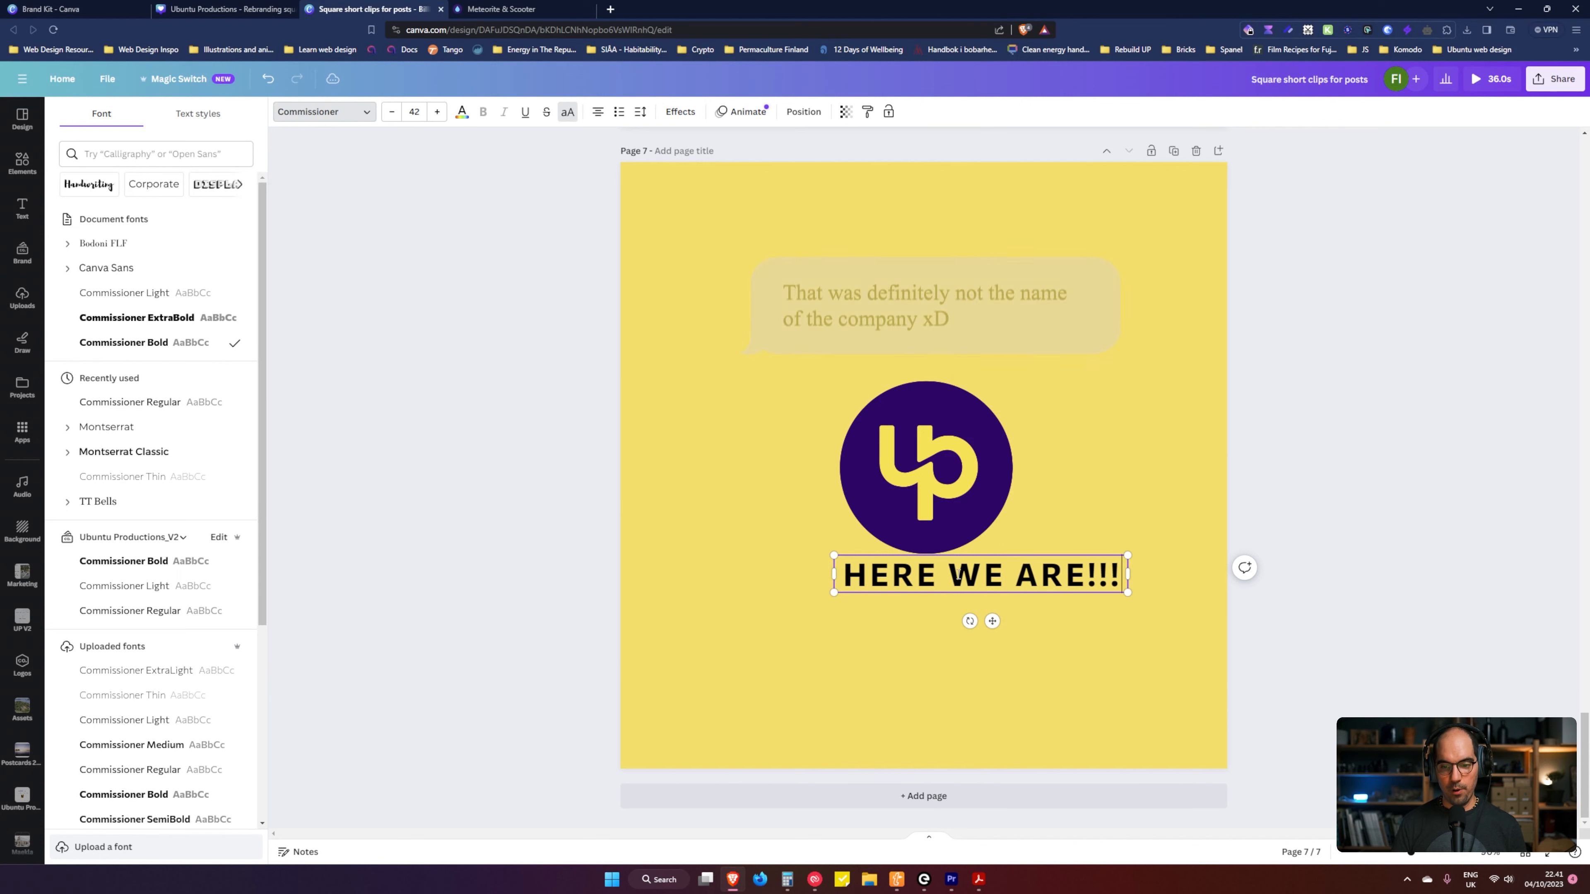
{"action": "key", "text": "Escape"}
{"action": "left_click", "coordinate": [970, 605]}
{"action": "left_click_drag", "start_coordinate": [982, 583], "coordinate": [925, 623]}
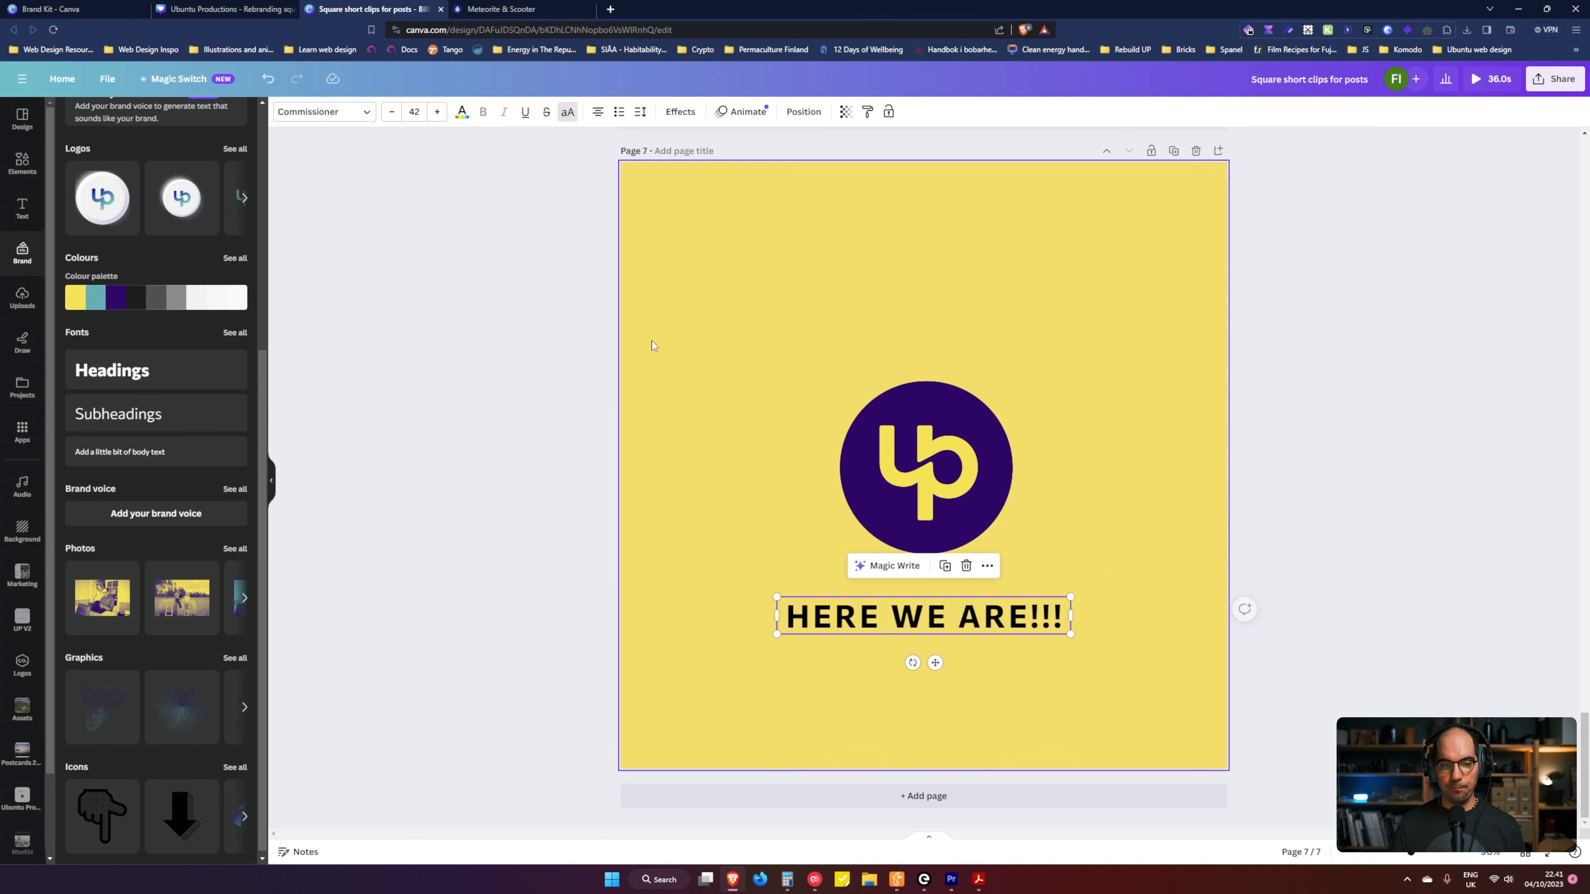
Step: Colour the "HERE WE ARE!!!" text with the brand palette's dark purple
{"action": "left_click", "coordinate": [461, 114]}
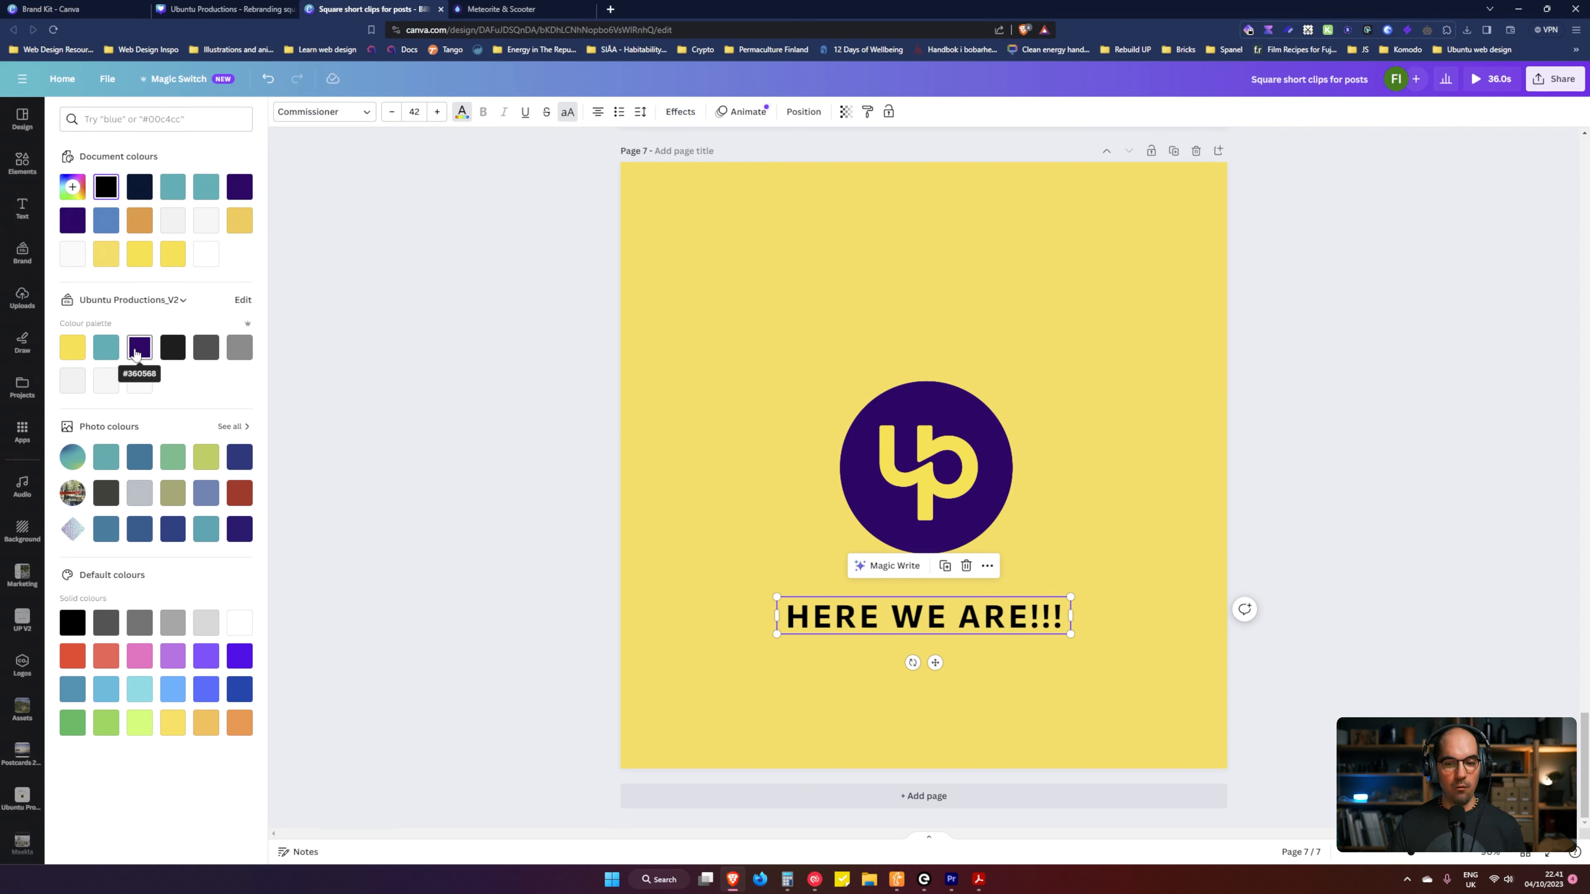
{"action": "left_click", "coordinate": [138, 382]}
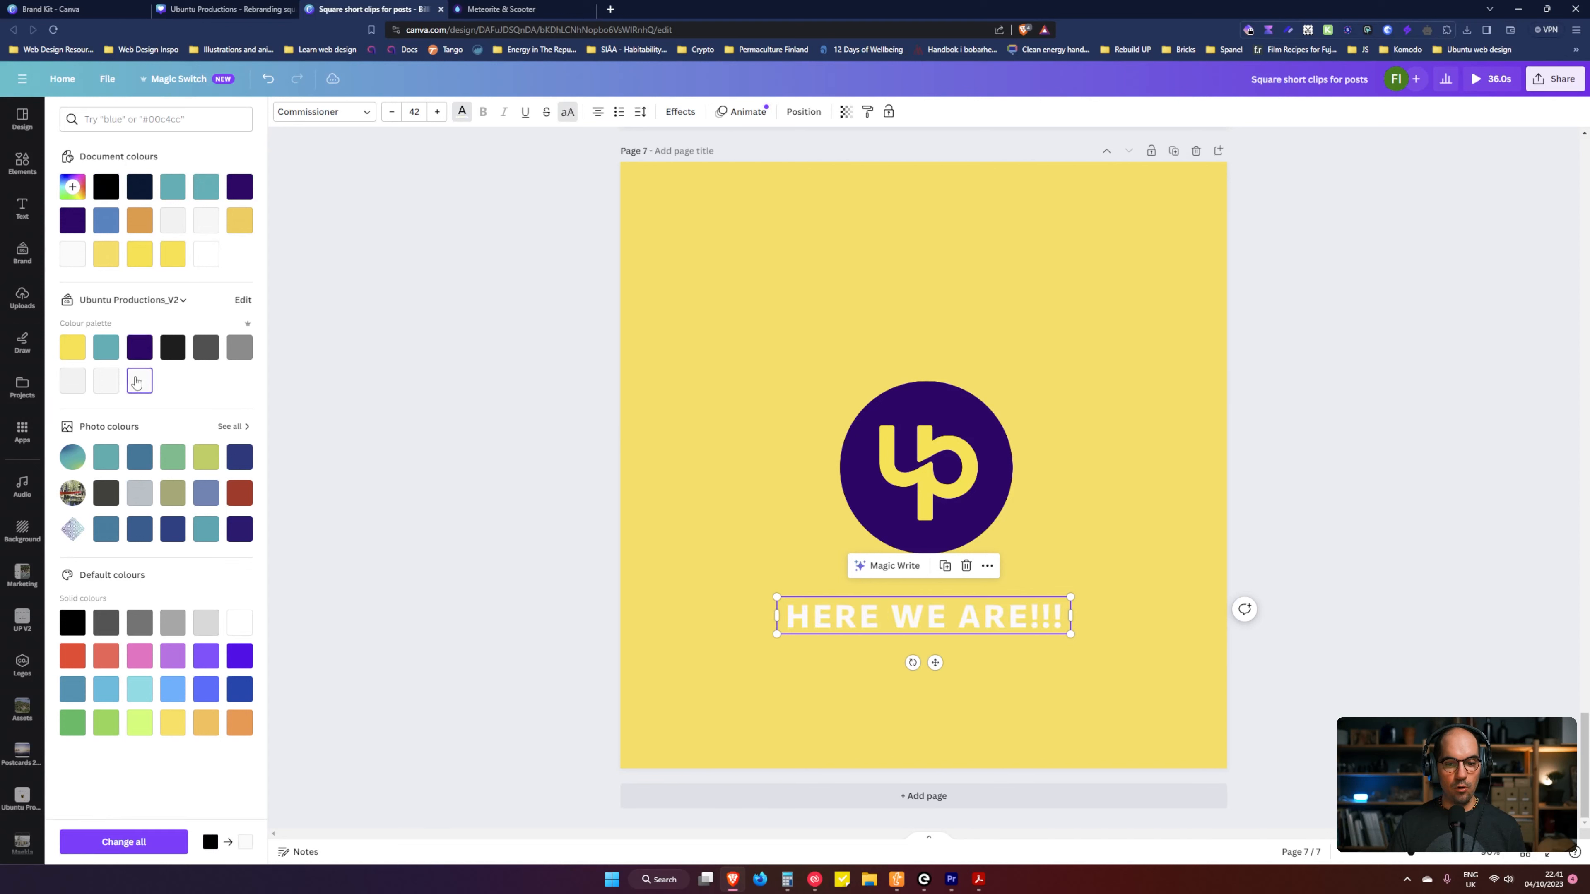
{"action": "left_click", "coordinate": [139, 347]}
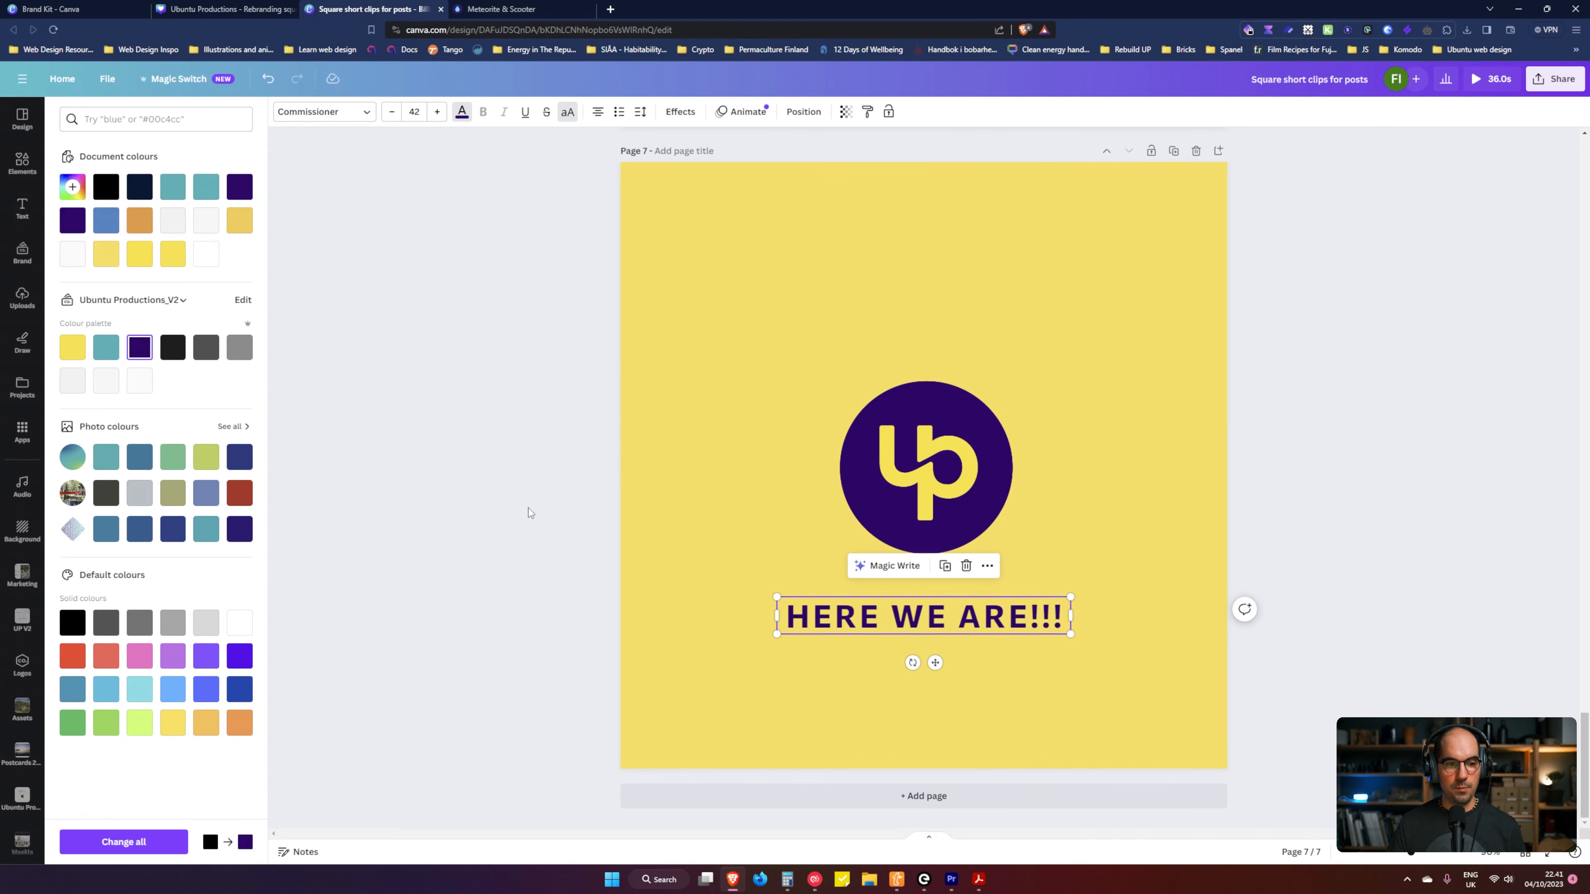
Step: Group the logo with the "HERE WE ARE!!!" text and move the group up to the page's centre
{"action": "left_click", "coordinate": [875, 489], "text": "shift"}
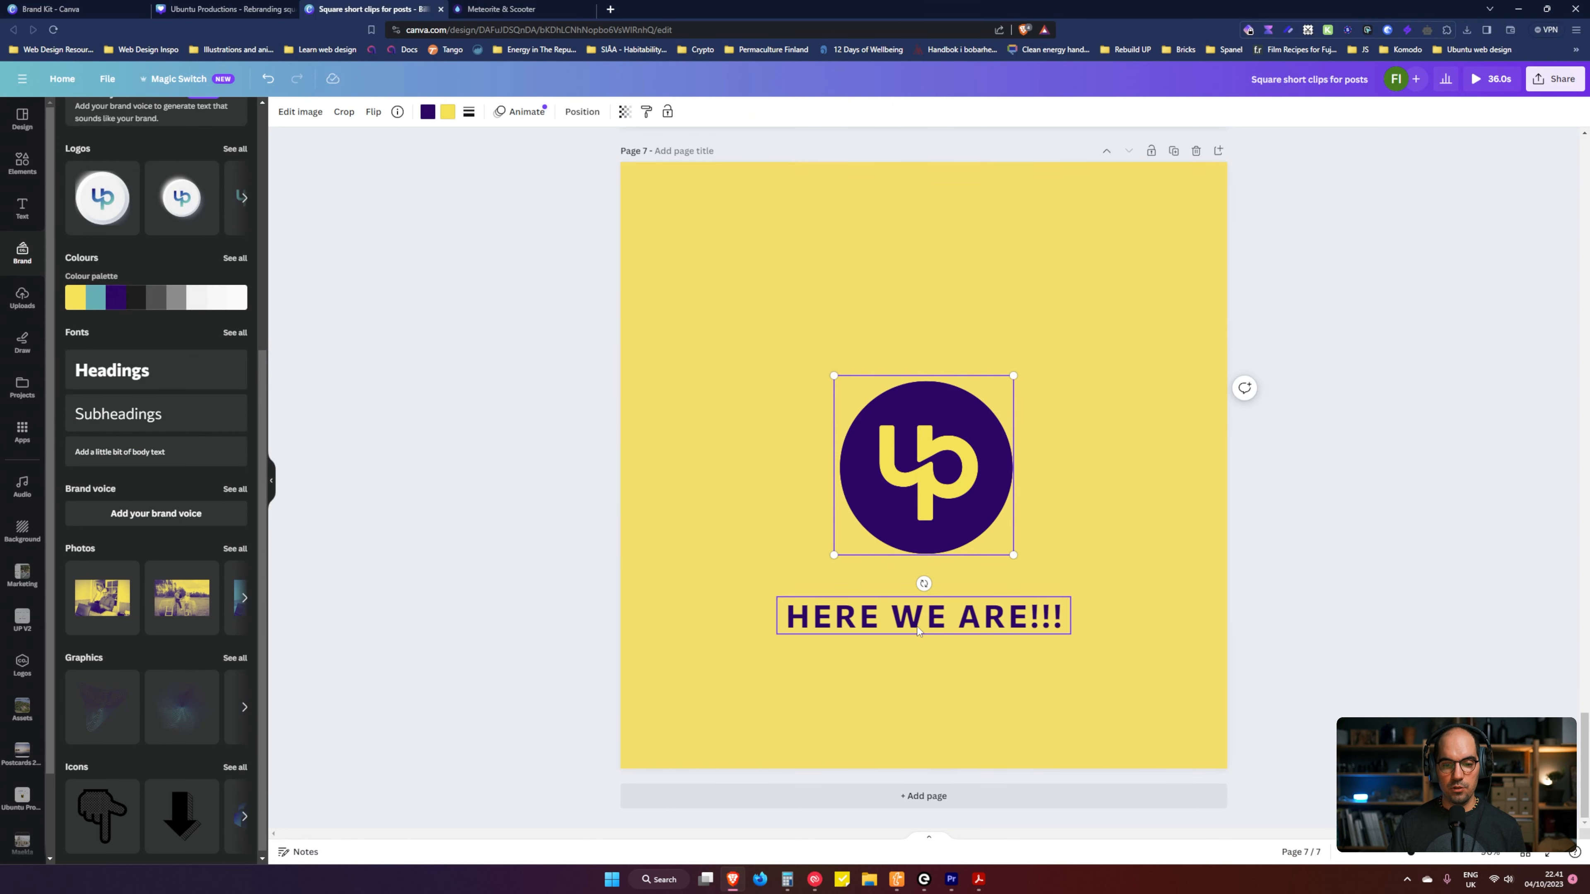
{"action": "left_click", "coordinate": [935, 344]}
{"action": "left_click_drag", "start_coordinate": [941, 546], "coordinate": [937, 508]}
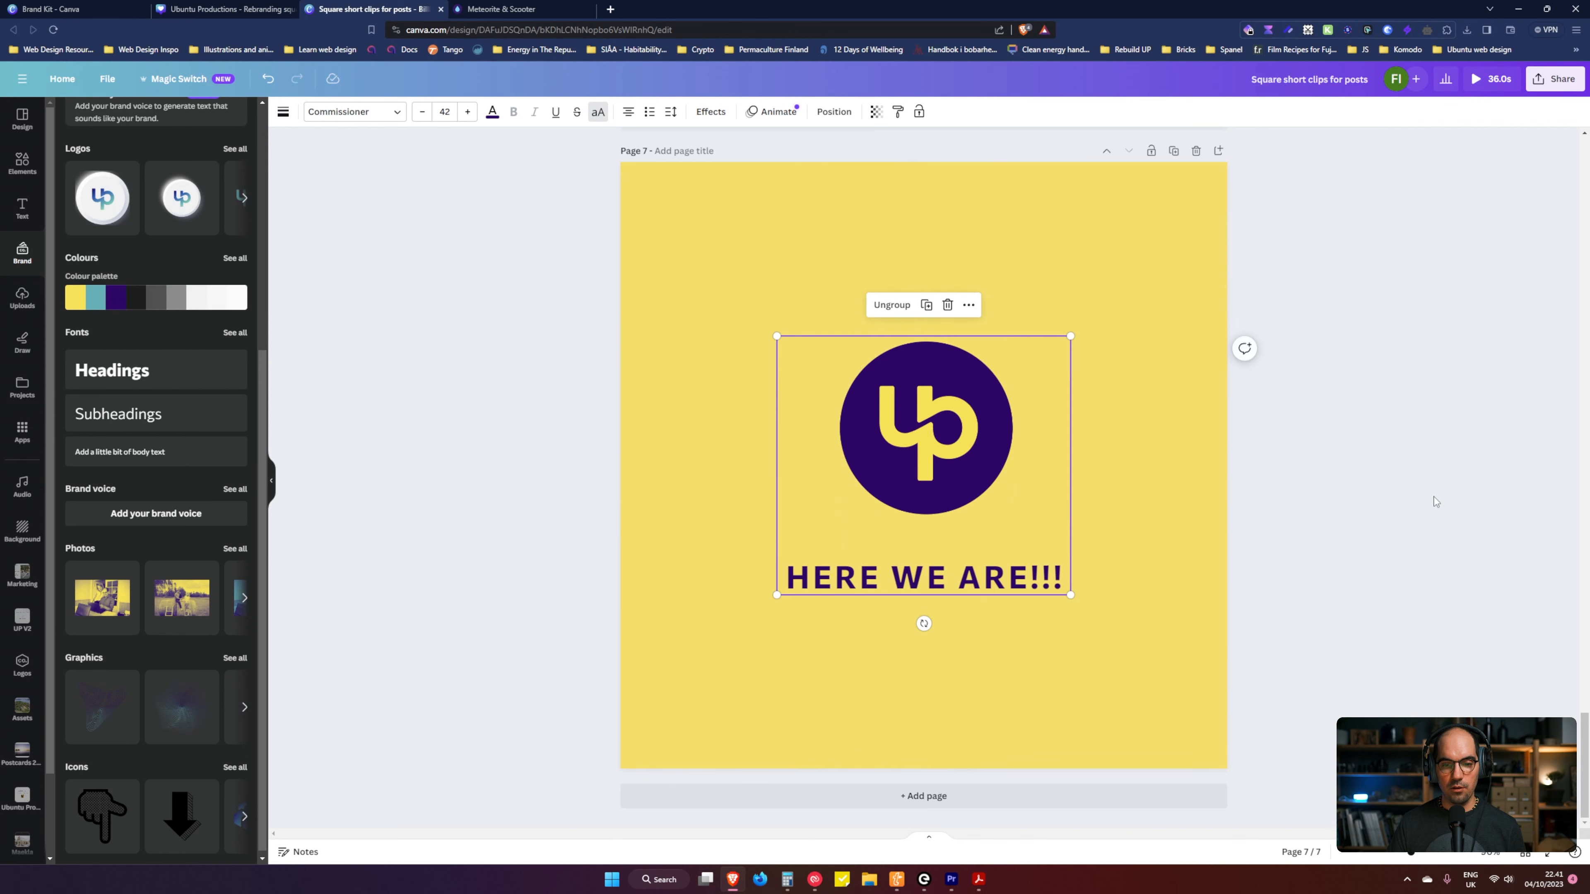
{"action": "left_click", "coordinate": [870, 309]}
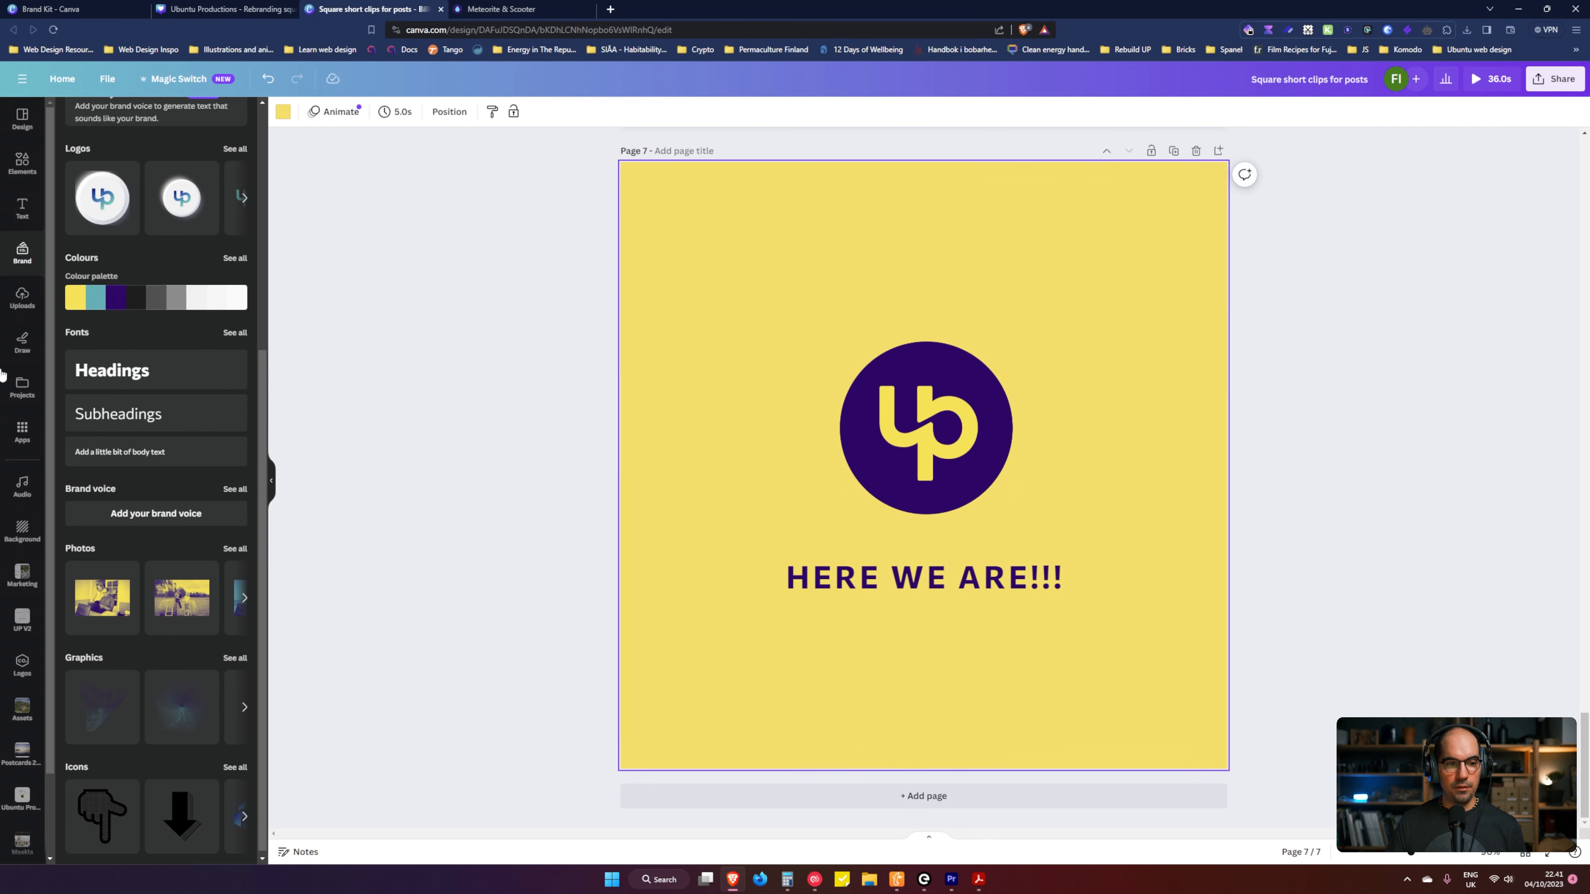
Step: Place the brand kit's Ubuntu background graphic with red circles and dotted shapes, and make it the page background
{"action": "left_click", "coordinate": [234, 550]}
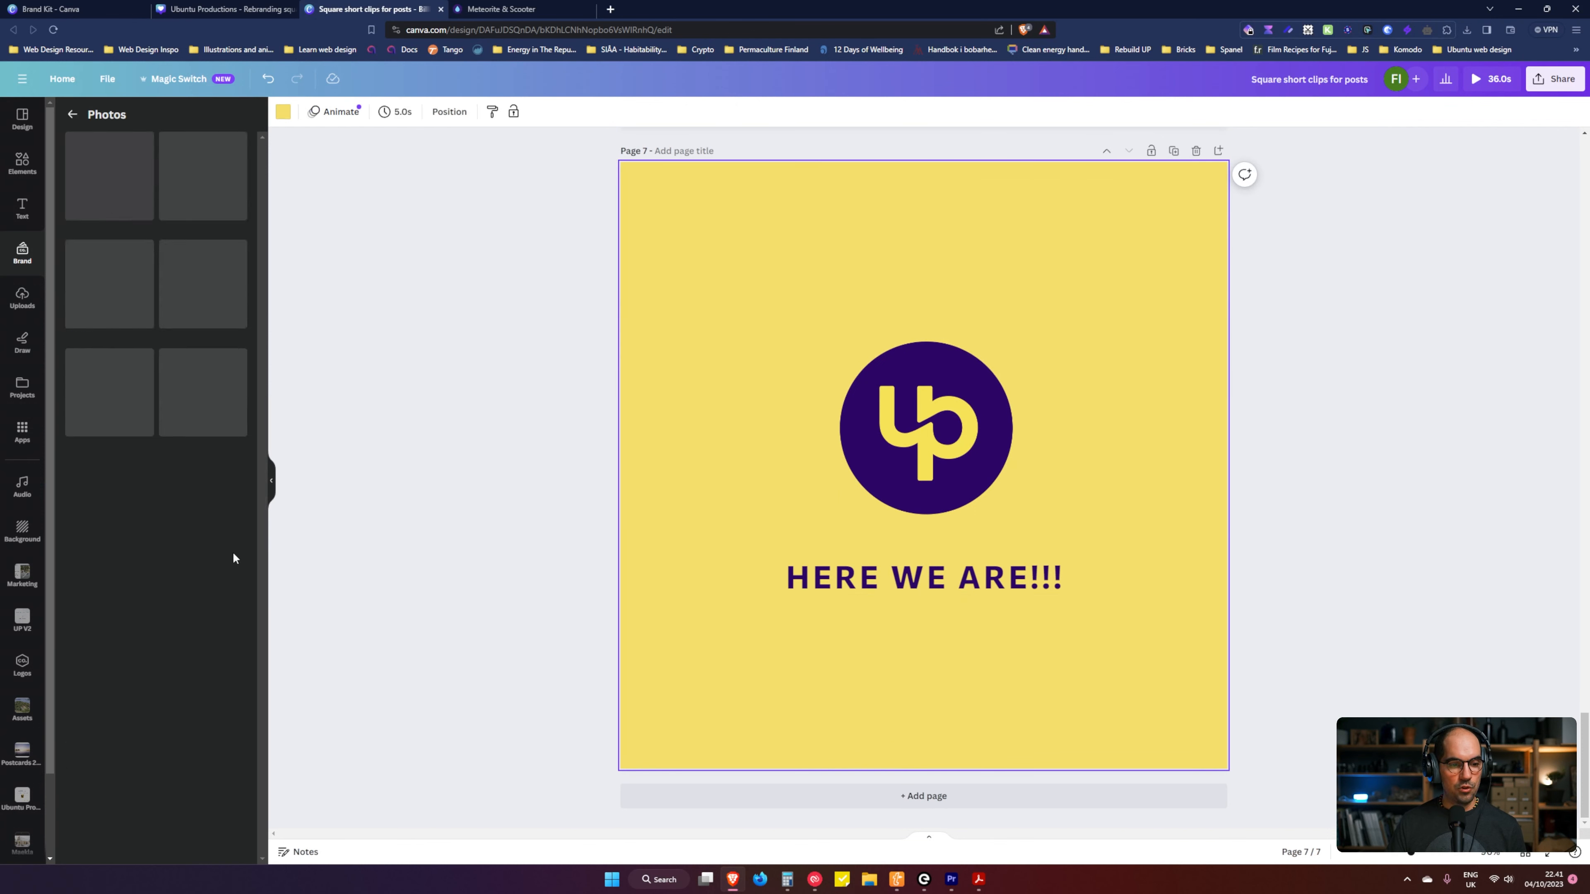
{"action": "left_click", "coordinate": [72, 114]}
{"action": "left_click", "coordinate": [235, 658]}
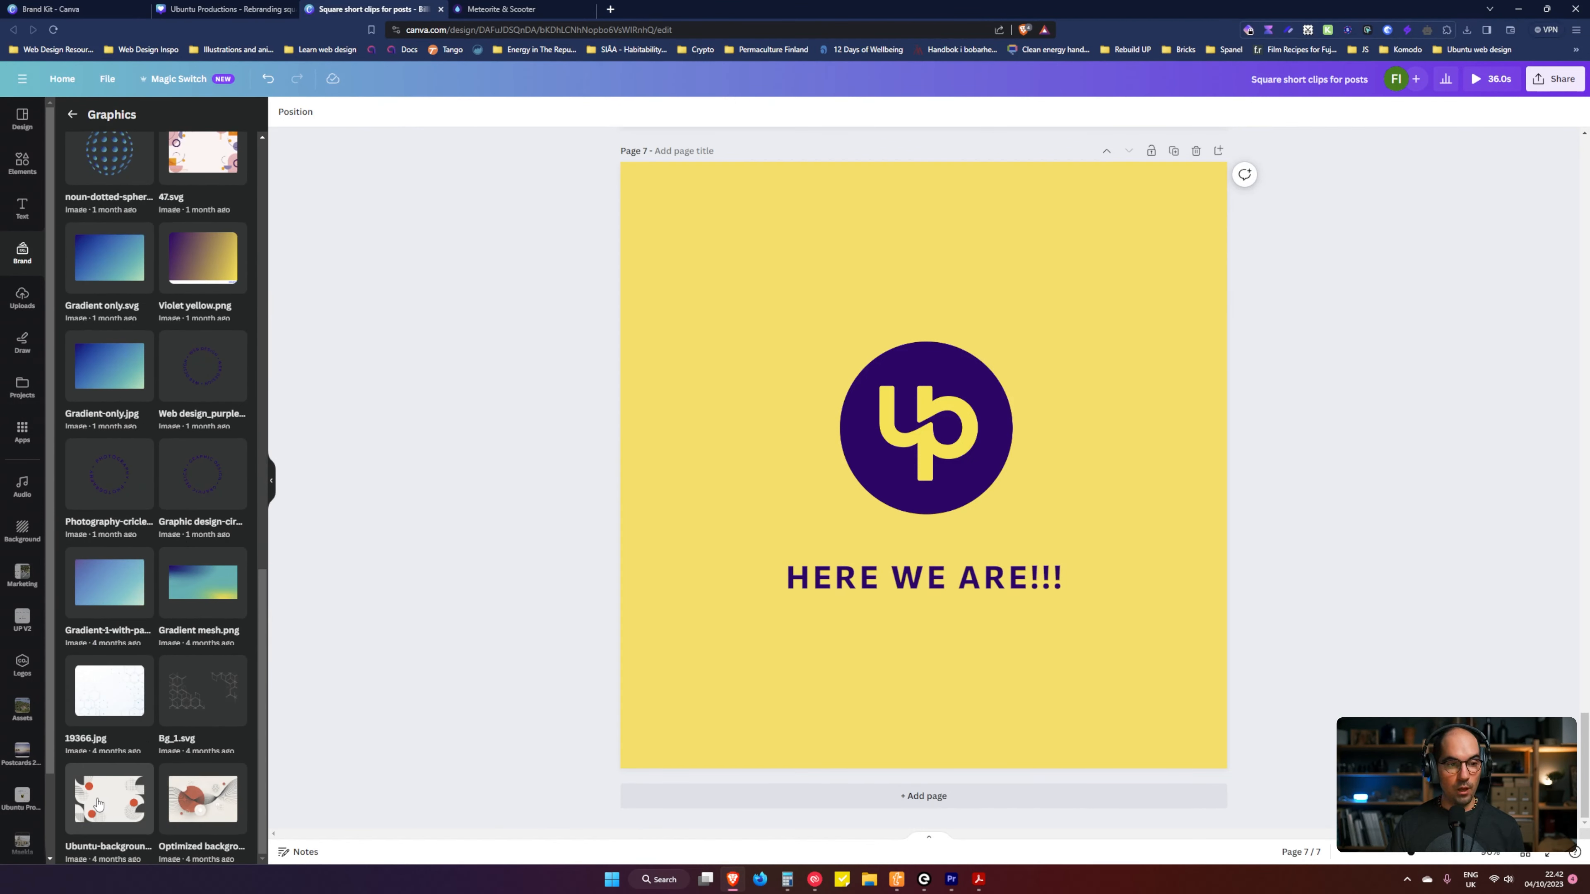
{"action": "scroll", "coordinate": [96, 804], "scroll_direction": "up", "scroll_amount": 4}
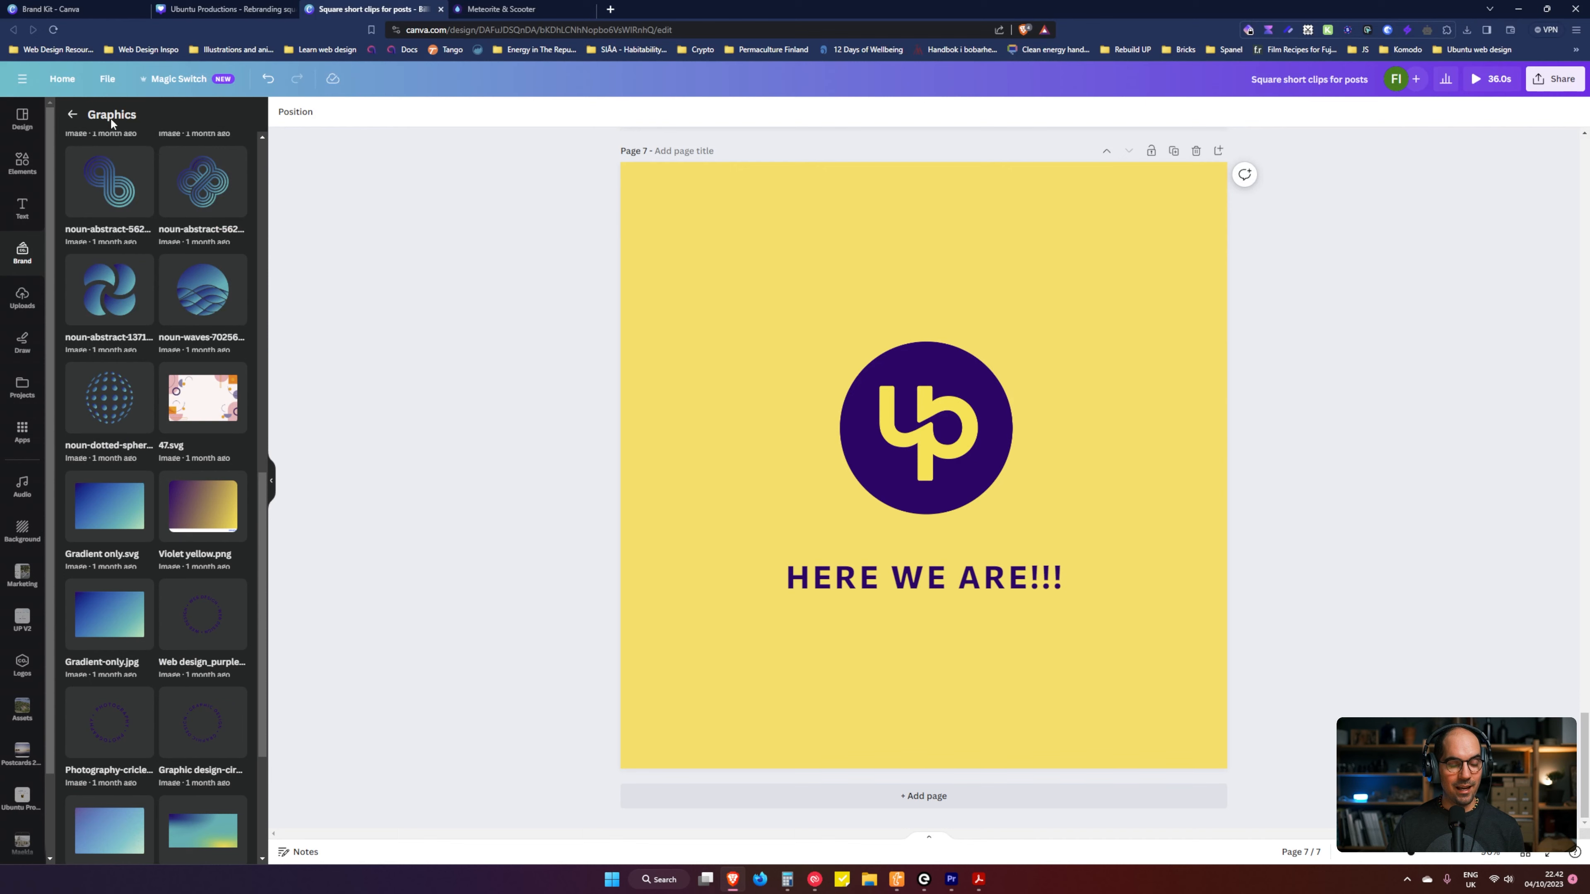
{"action": "scroll", "coordinate": [125, 501], "scroll_direction": "down", "scroll_amount": 5}
{"action": "left_click_drag", "start_coordinate": [125, 805], "coordinate": [876, 407]}
{"action": "right_click", "coordinate": [738, 346]}
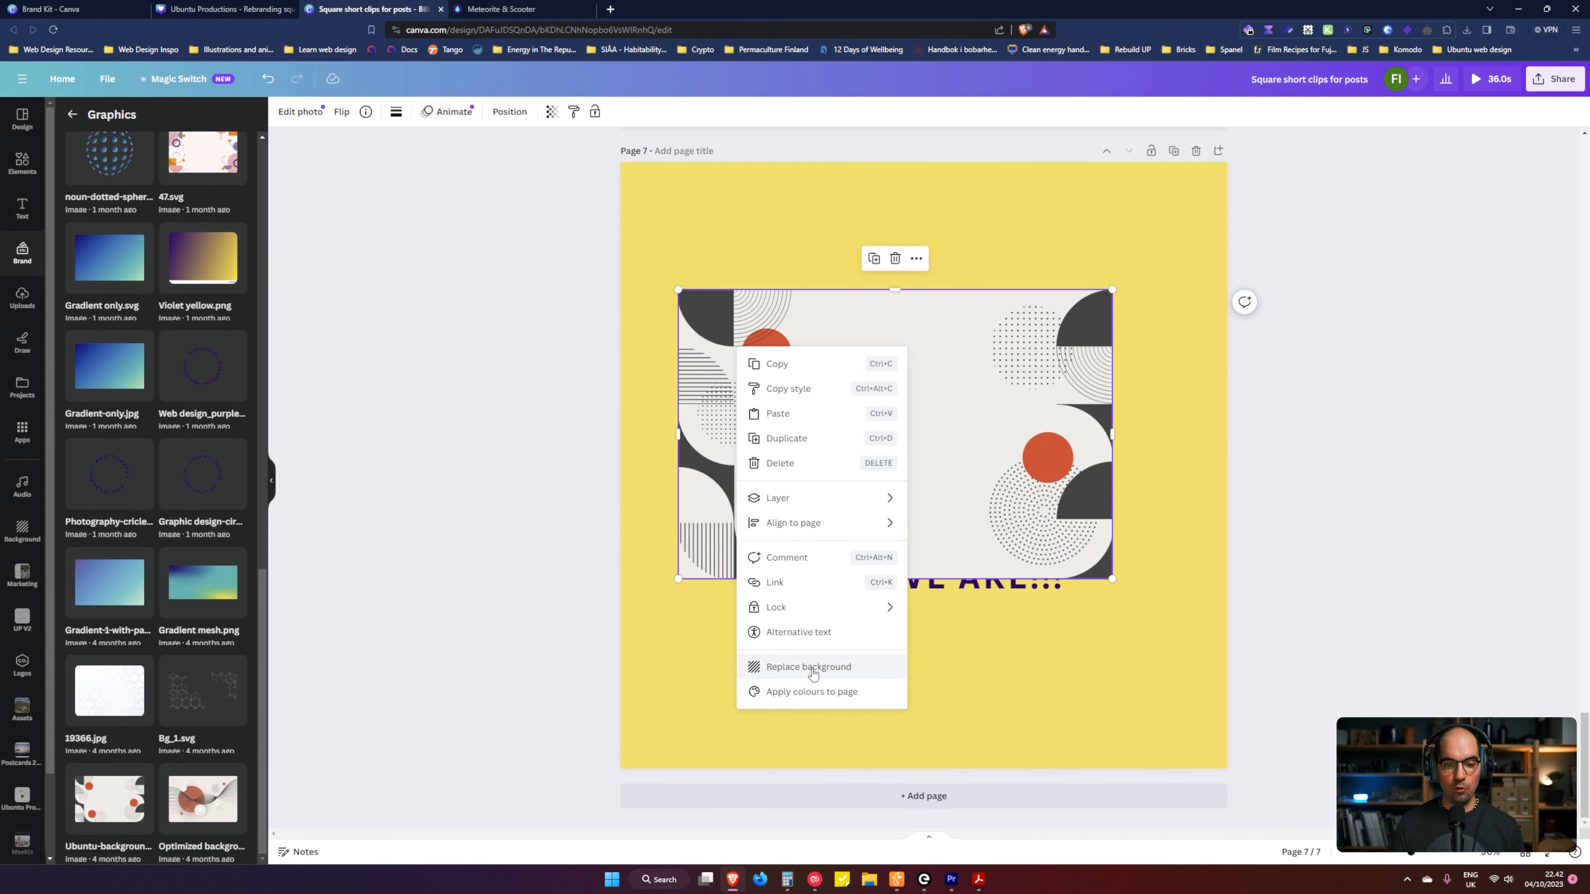
{"action": "left_click", "coordinate": [792, 665]}
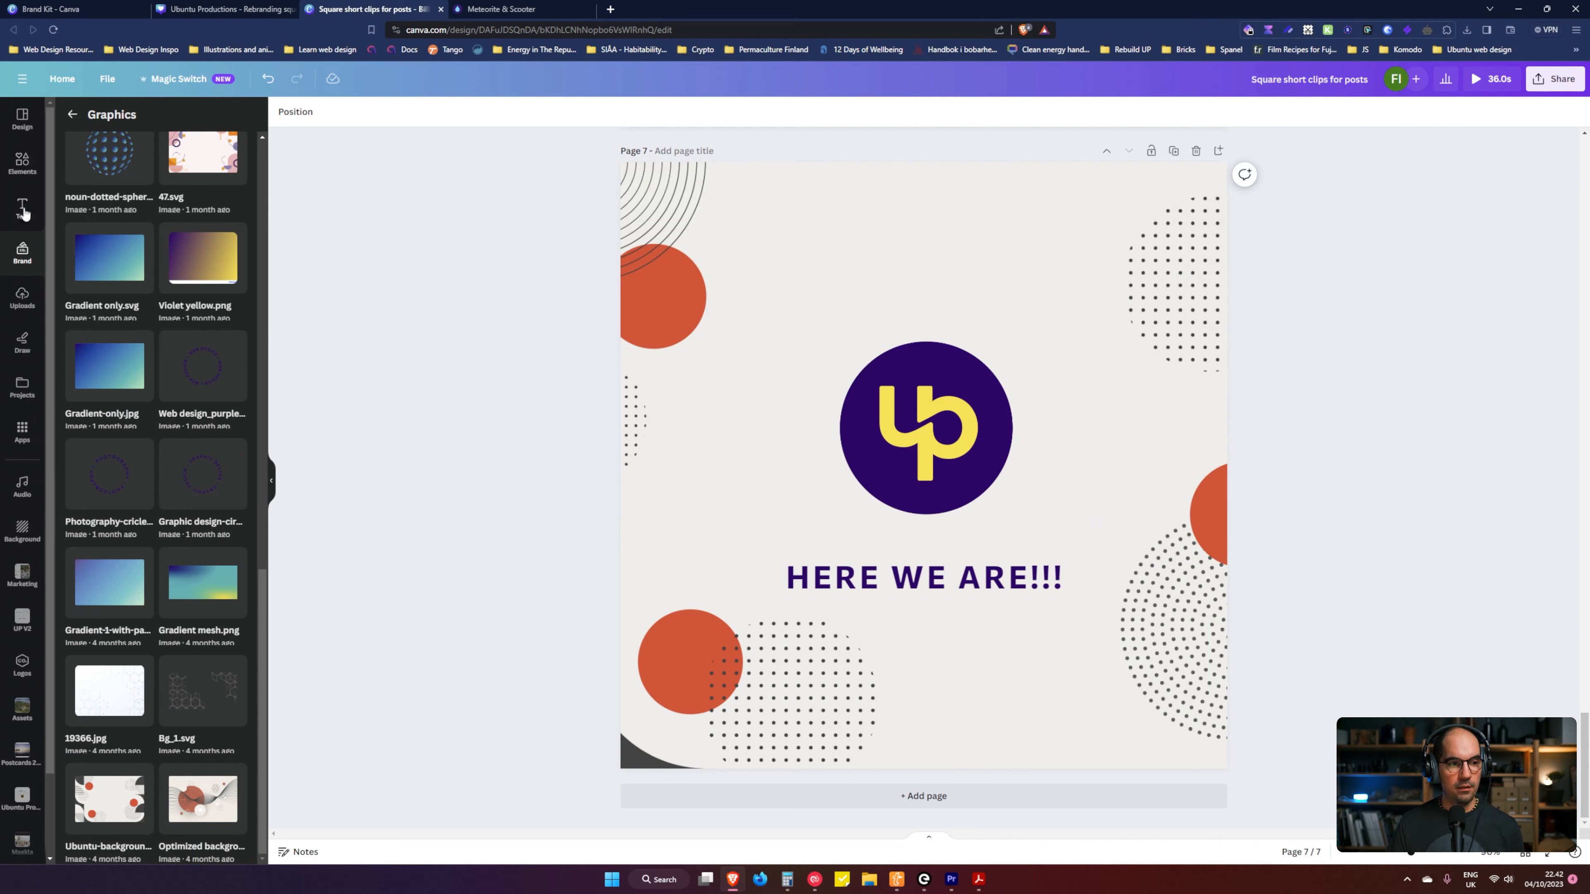
Step: Add a yellow square shape and stretch it to cover the whole page at 1080 by 1080 px
{"action": "left_click", "coordinate": [22, 163]}
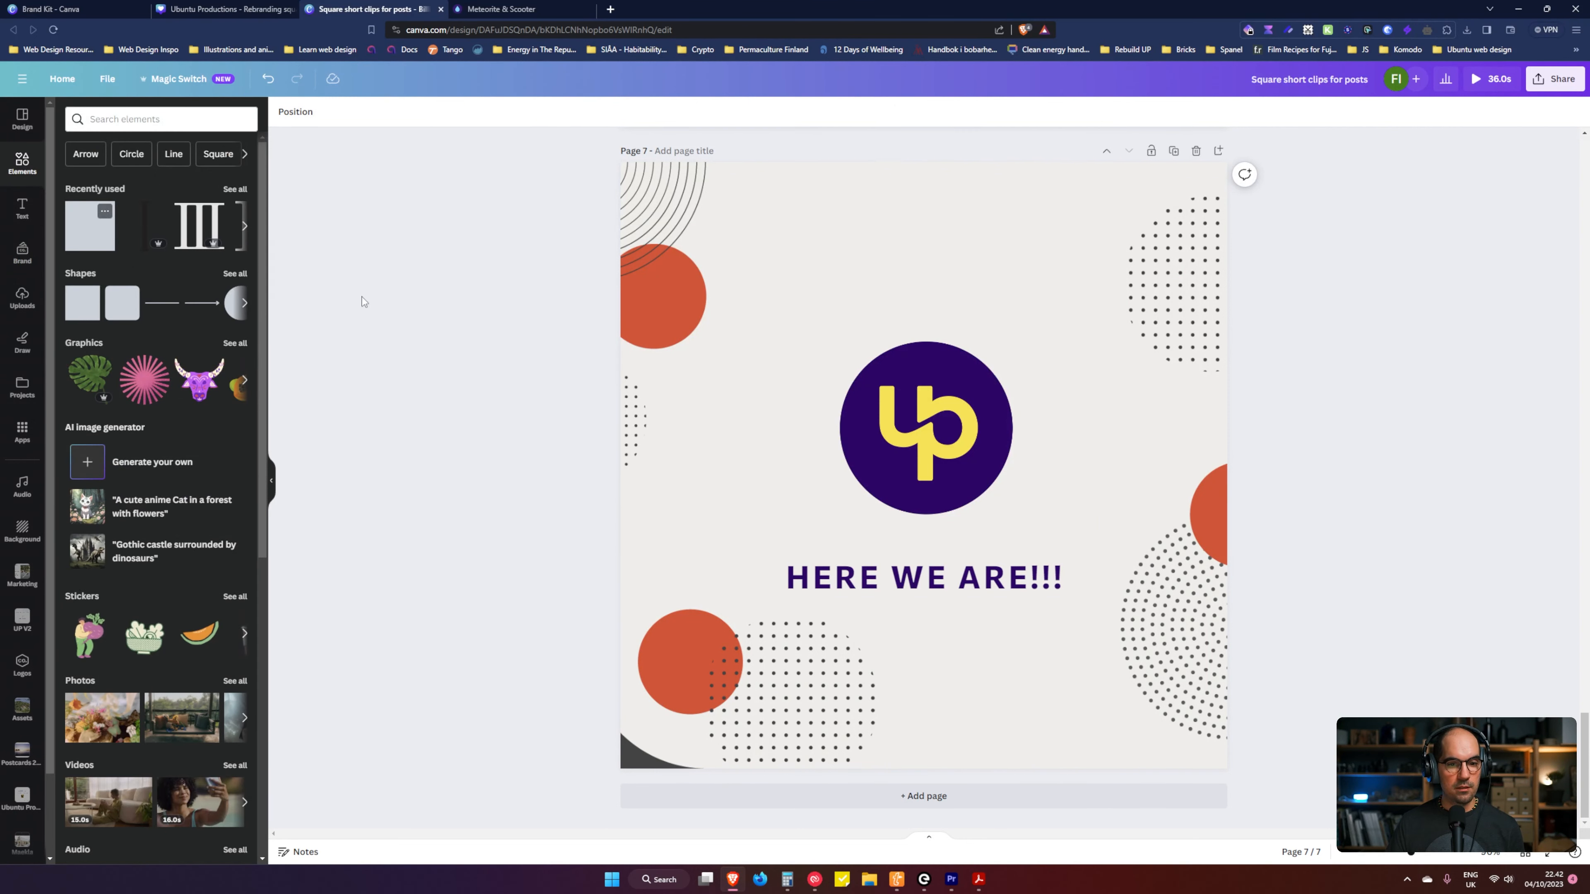
{"action": "left_click", "coordinate": [82, 302]}
{"action": "left_click_drag", "start_coordinate": [905, 462], "coordinate": [710, 248]}
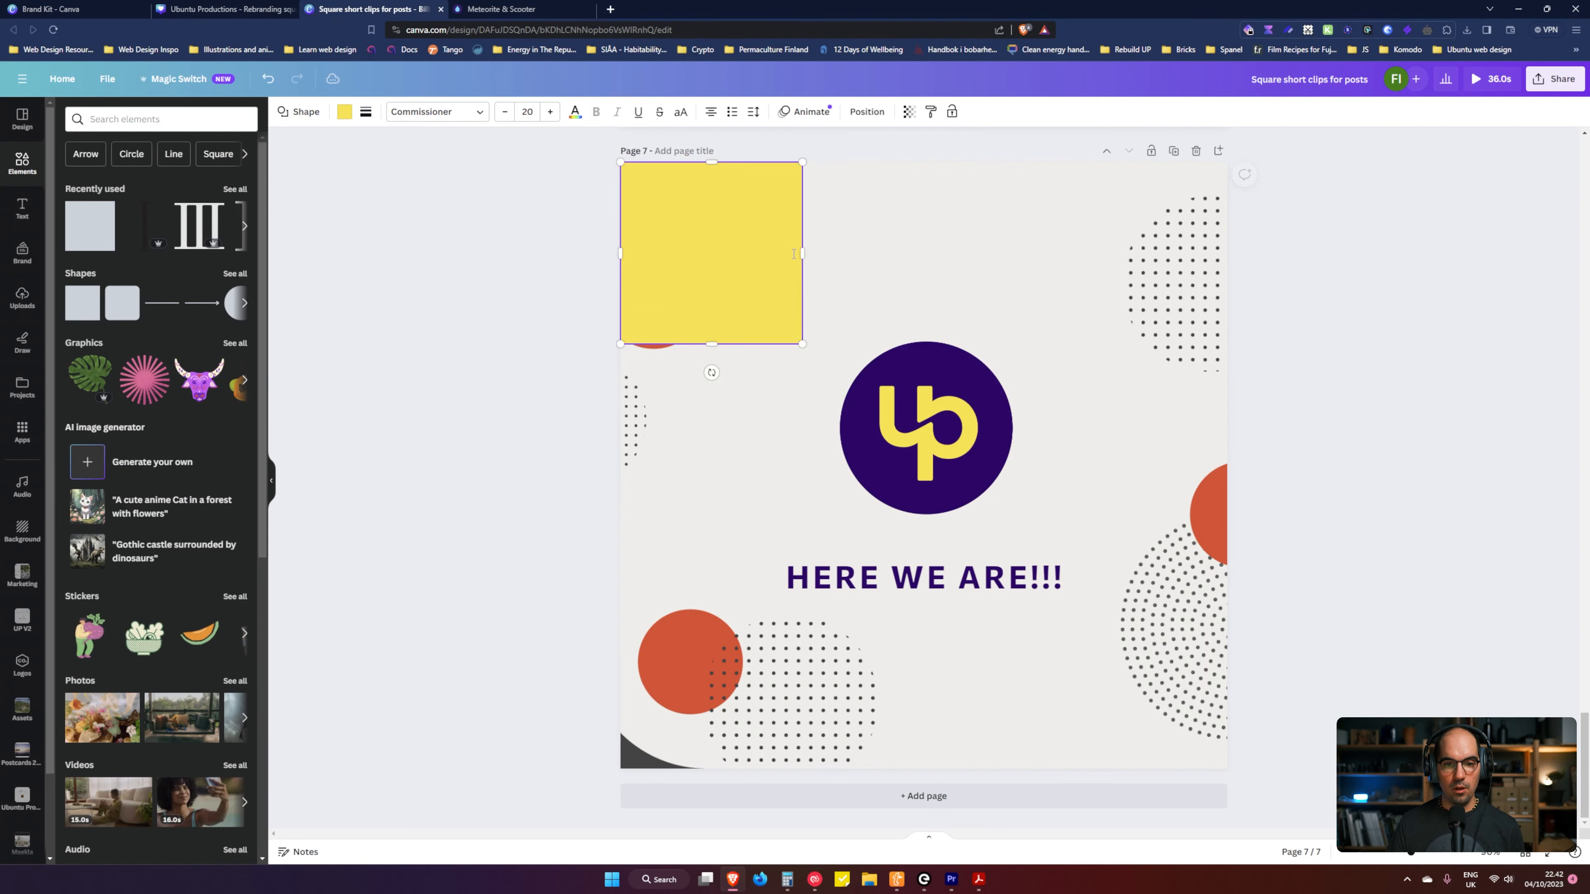
{"action": "left_click_drag", "start_coordinate": [802, 254], "coordinate": [1225, 278]}
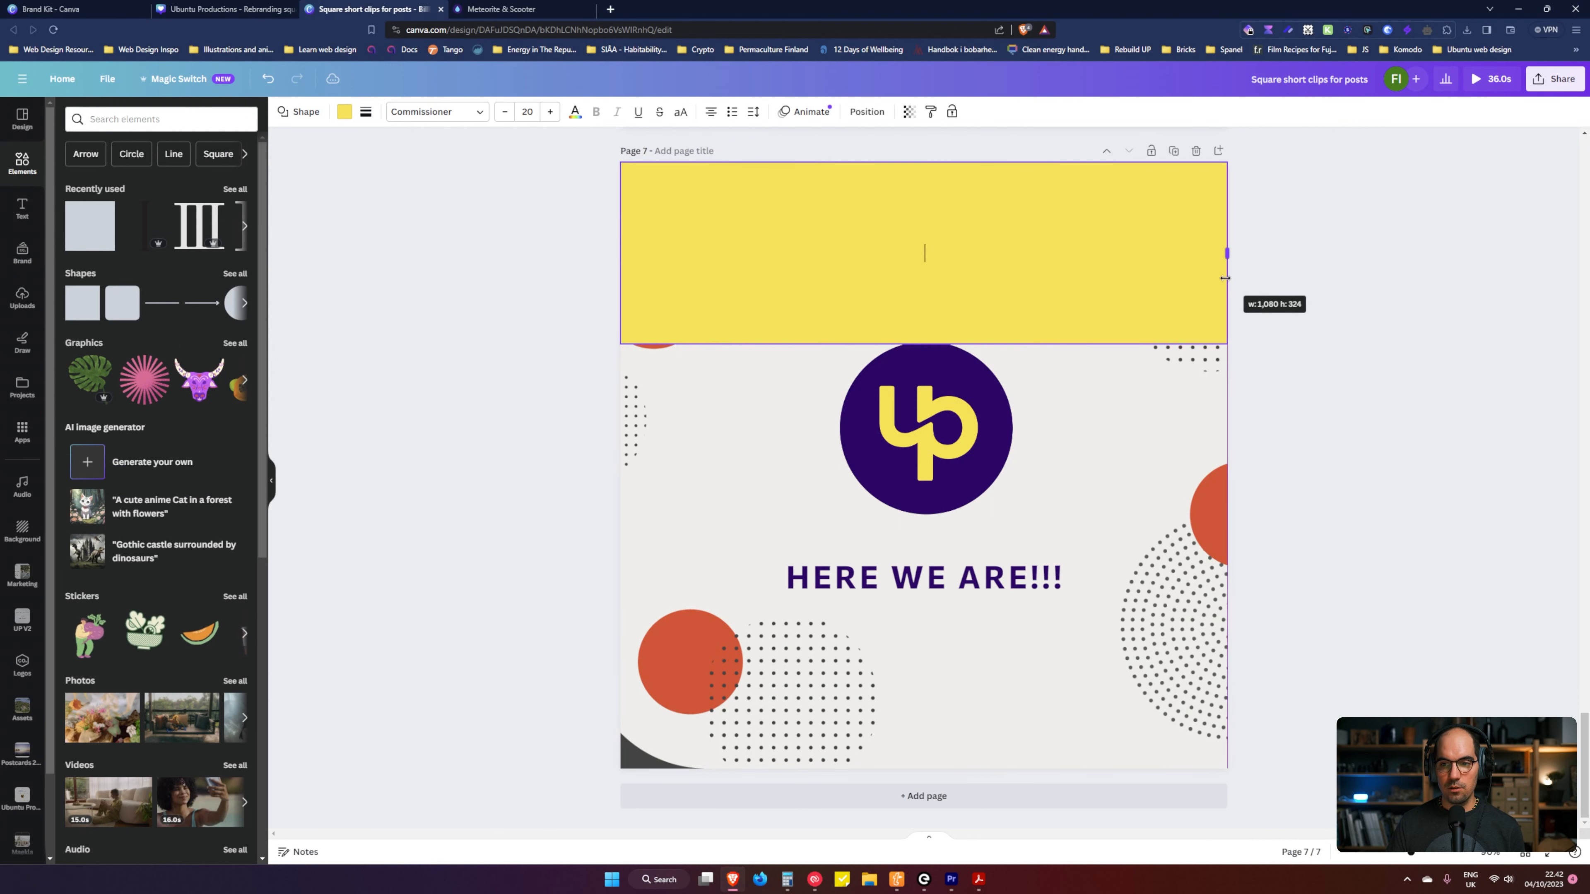
{"action": "left_click_drag", "start_coordinate": [924, 344], "coordinate": [924, 769]}
Step: Move the yellow square's layer behind the logo group and set its transparency to 95
{"action": "left_click", "coordinate": [867, 112]}
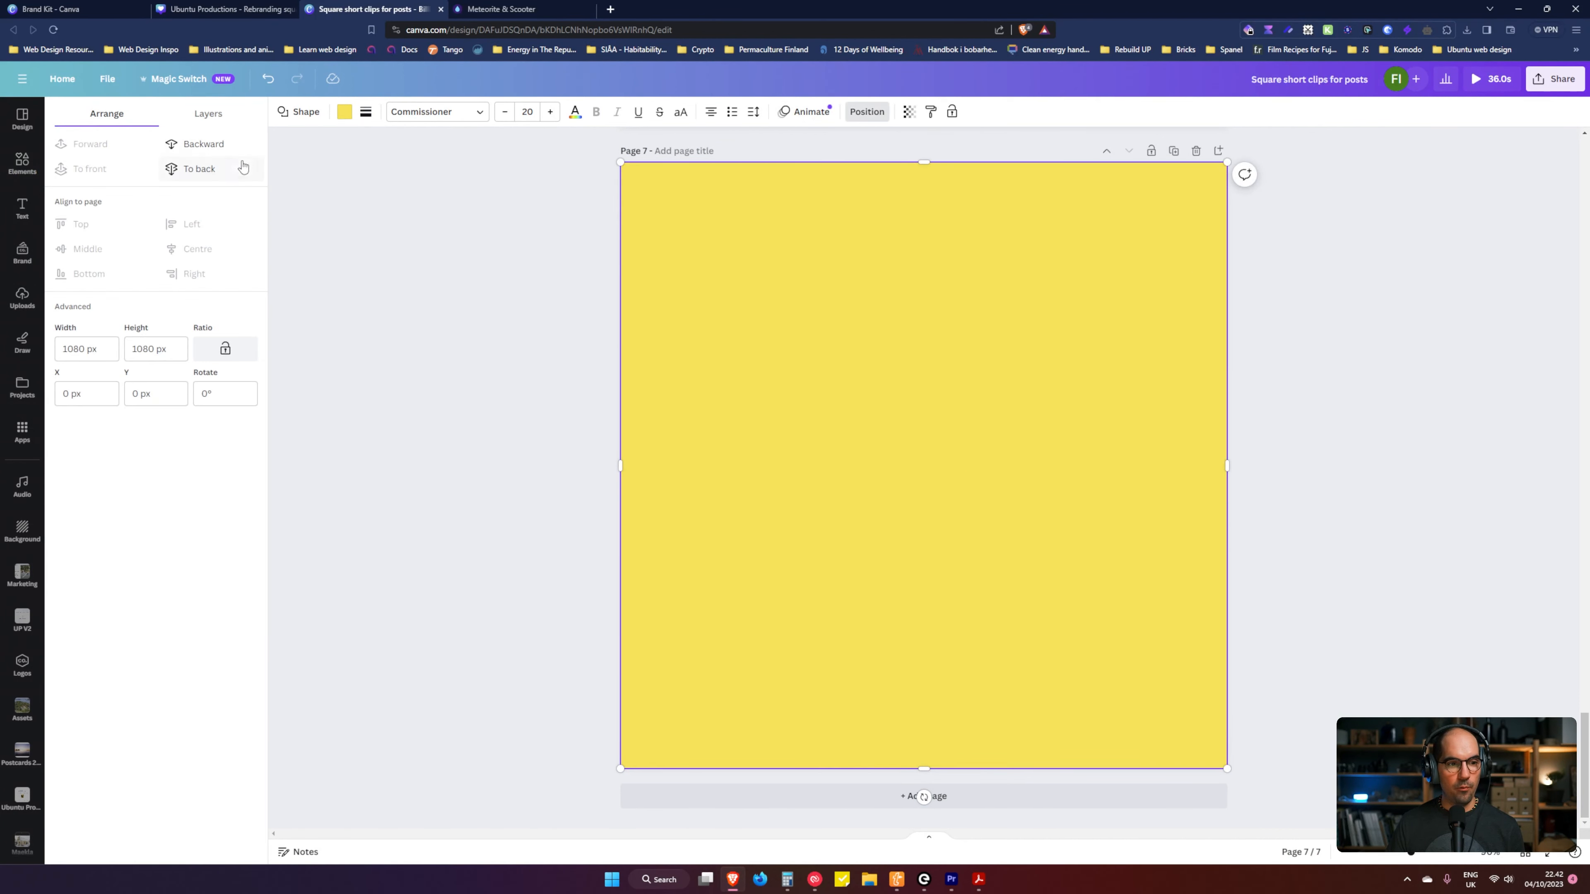
{"action": "left_click", "coordinate": [208, 113]}
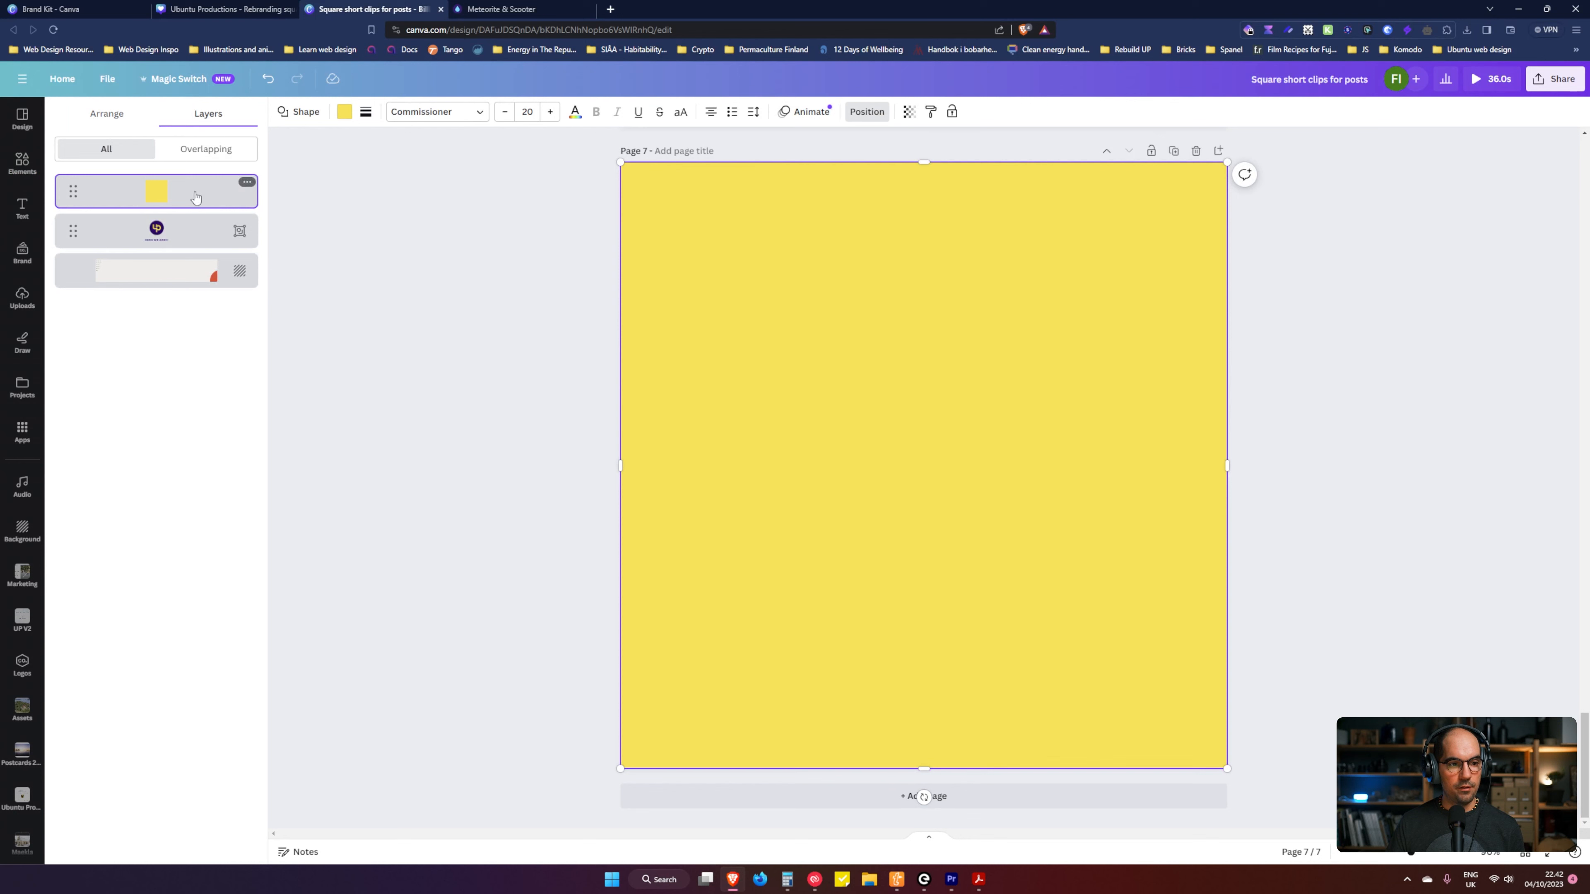
{"action": "left_click_drag", "start_coordinate": [193, 216], "coordinate": [188, 241]}
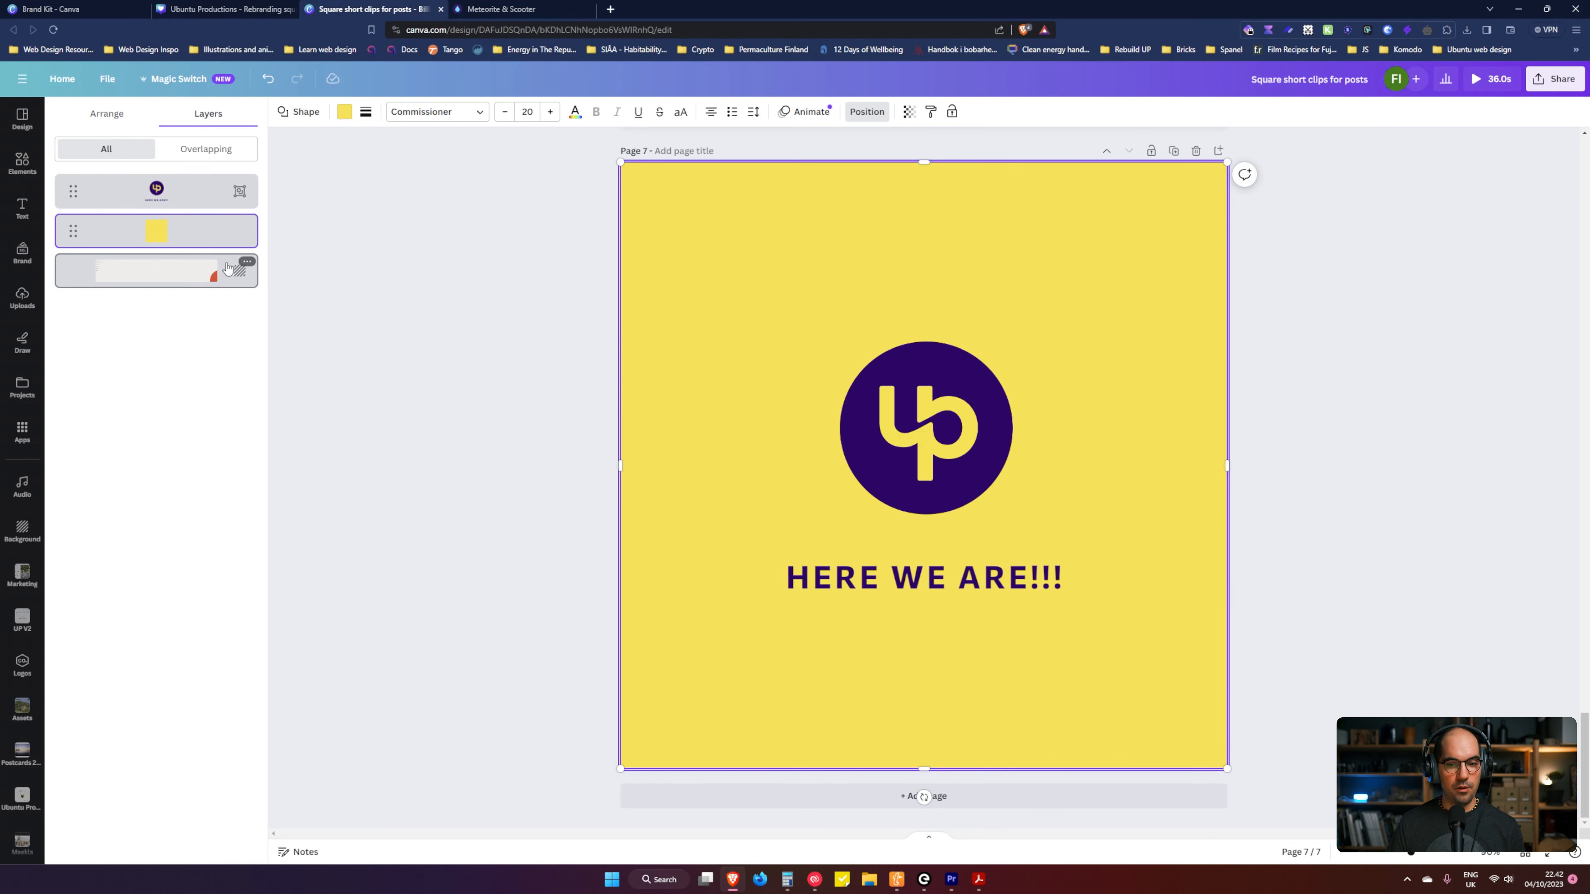
{"action": "left_click", "coordinate": [908, 112]}
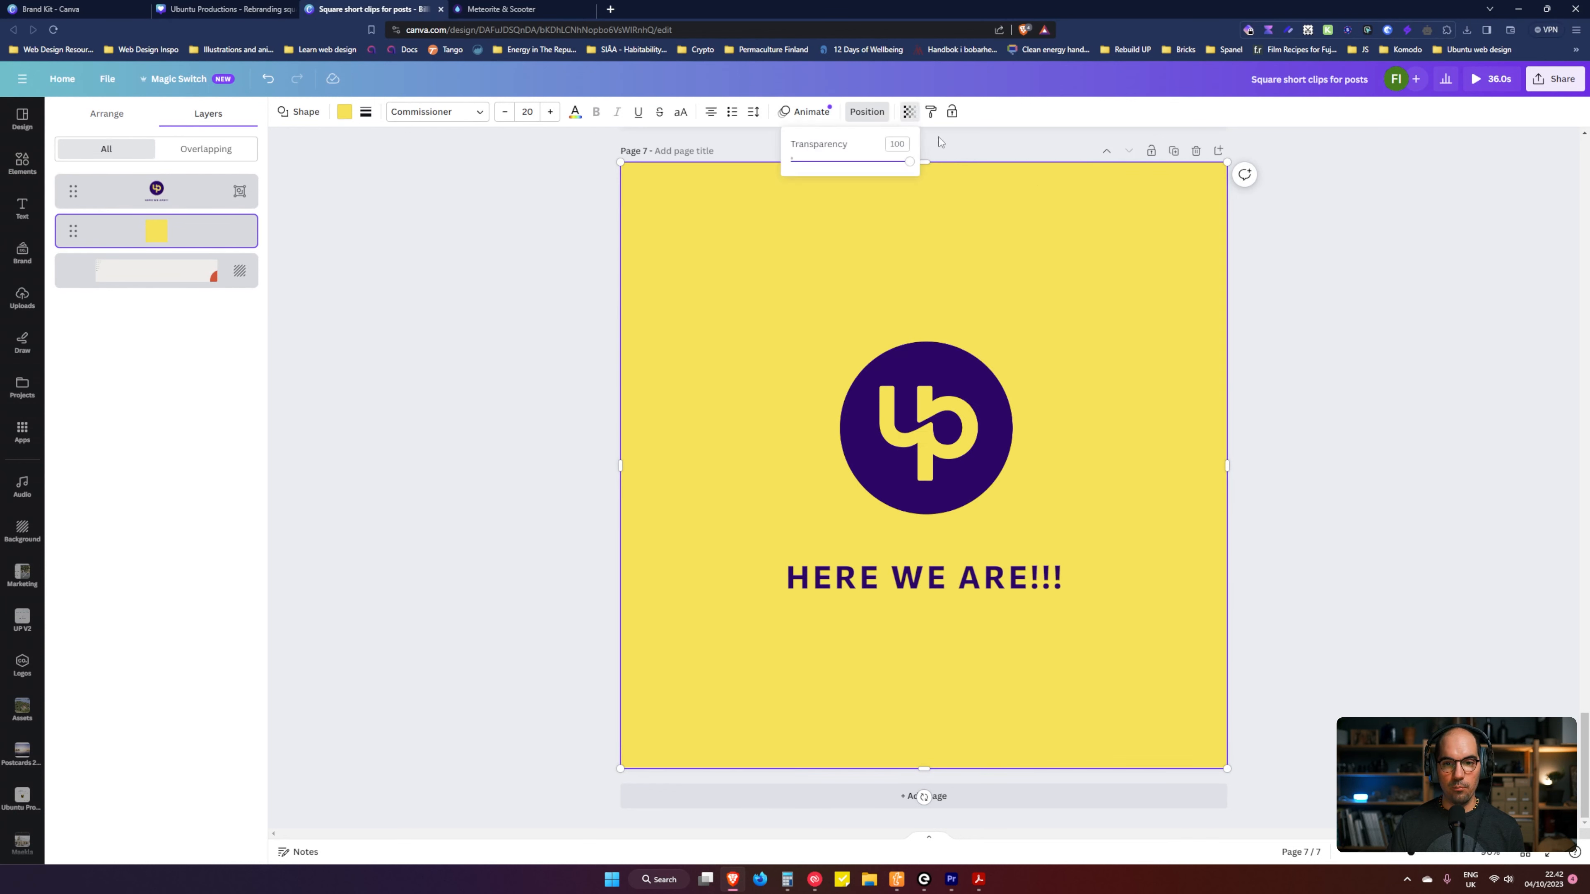
{"action": "type", "text": "95"}
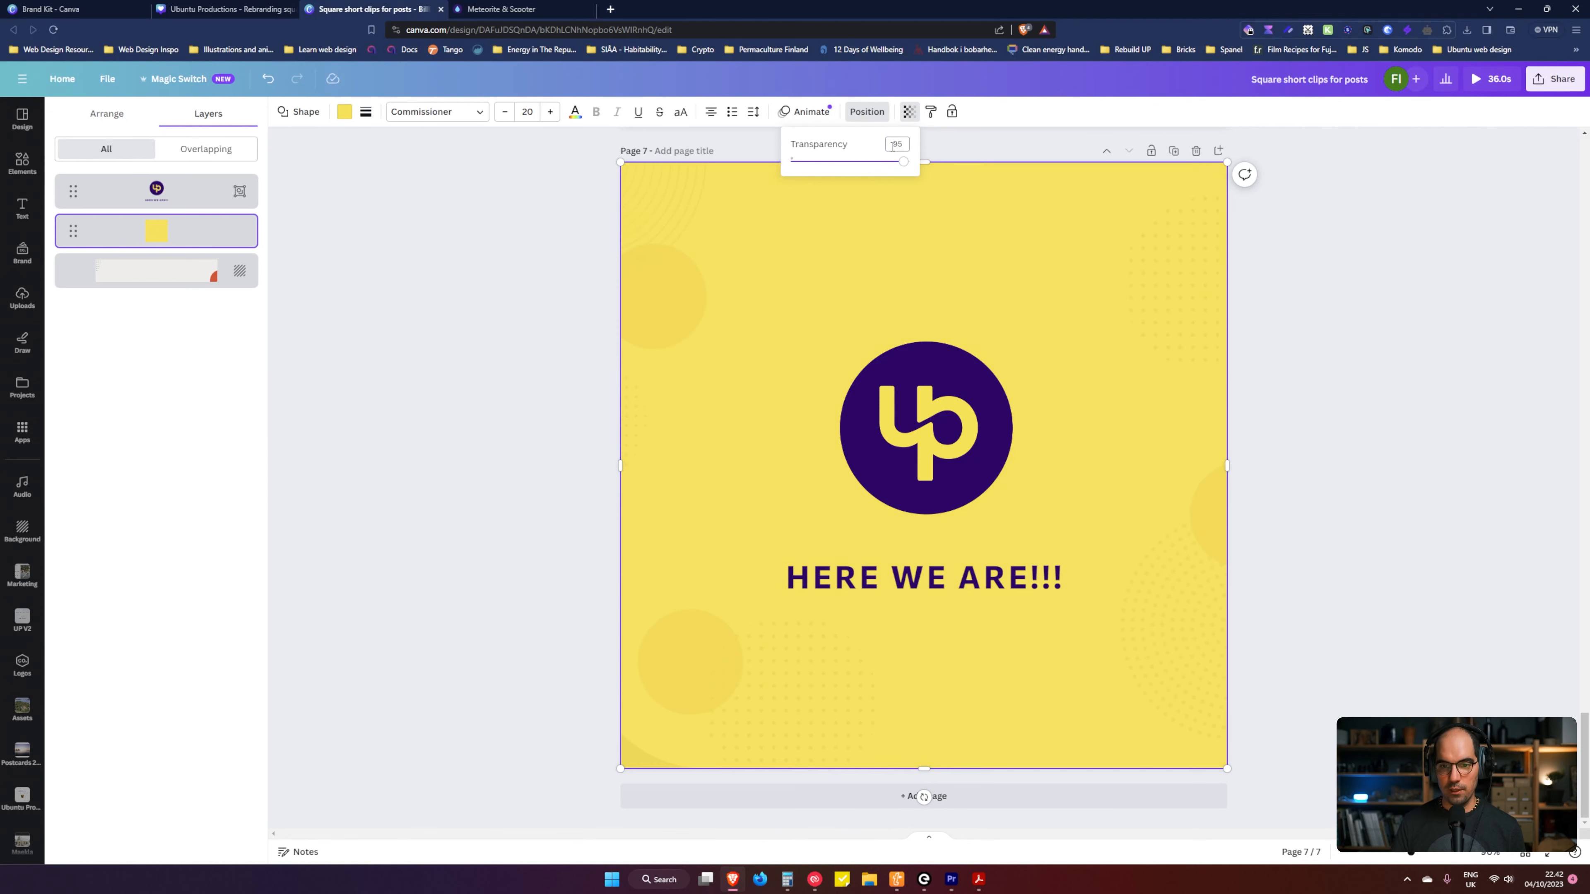
{"action": "left_click", "coordinate": [821, 428]}
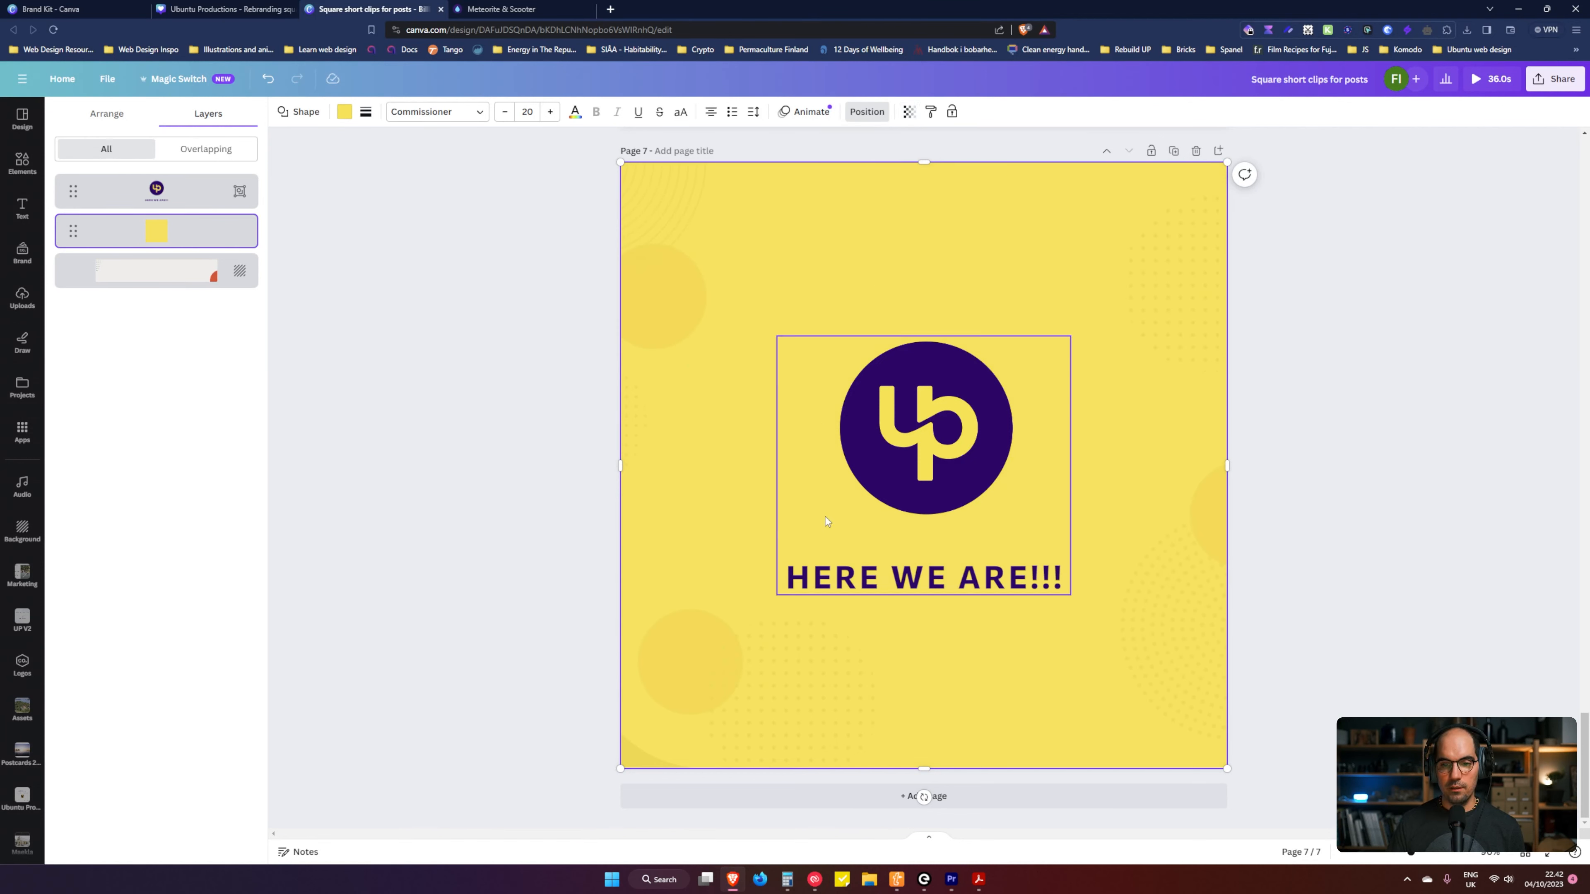
{"action": "left_click", "coordinate": [867, 112]}
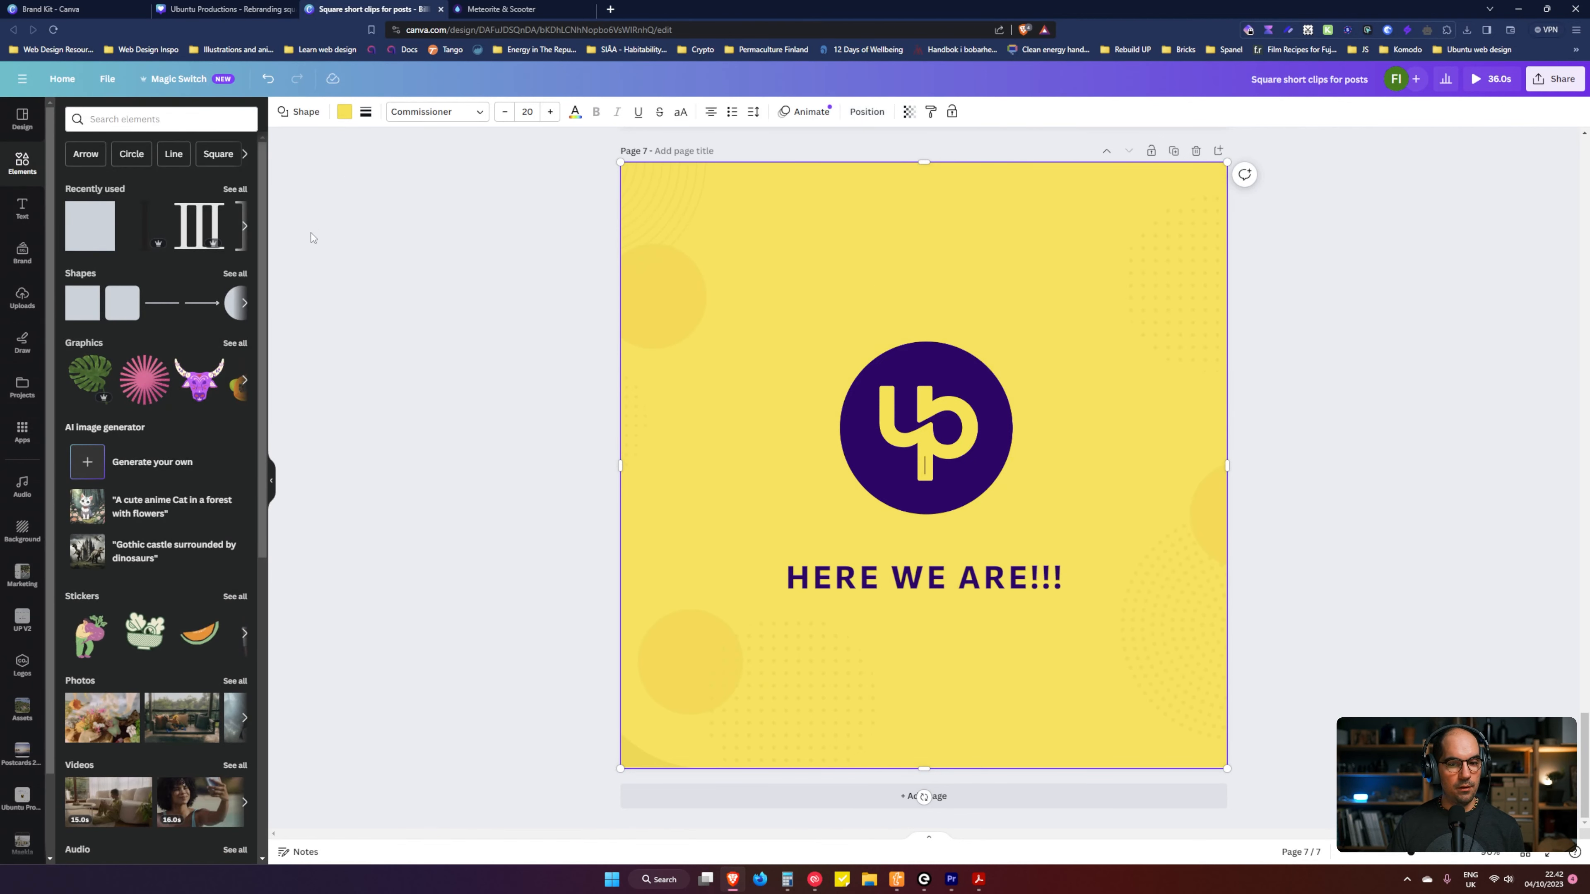
Step: Add the brand kit's down-arrow icon, shrink it and place it above left of the logo, rotated to point at it
{"action": "left_click", "coordinate": [22, 254]}
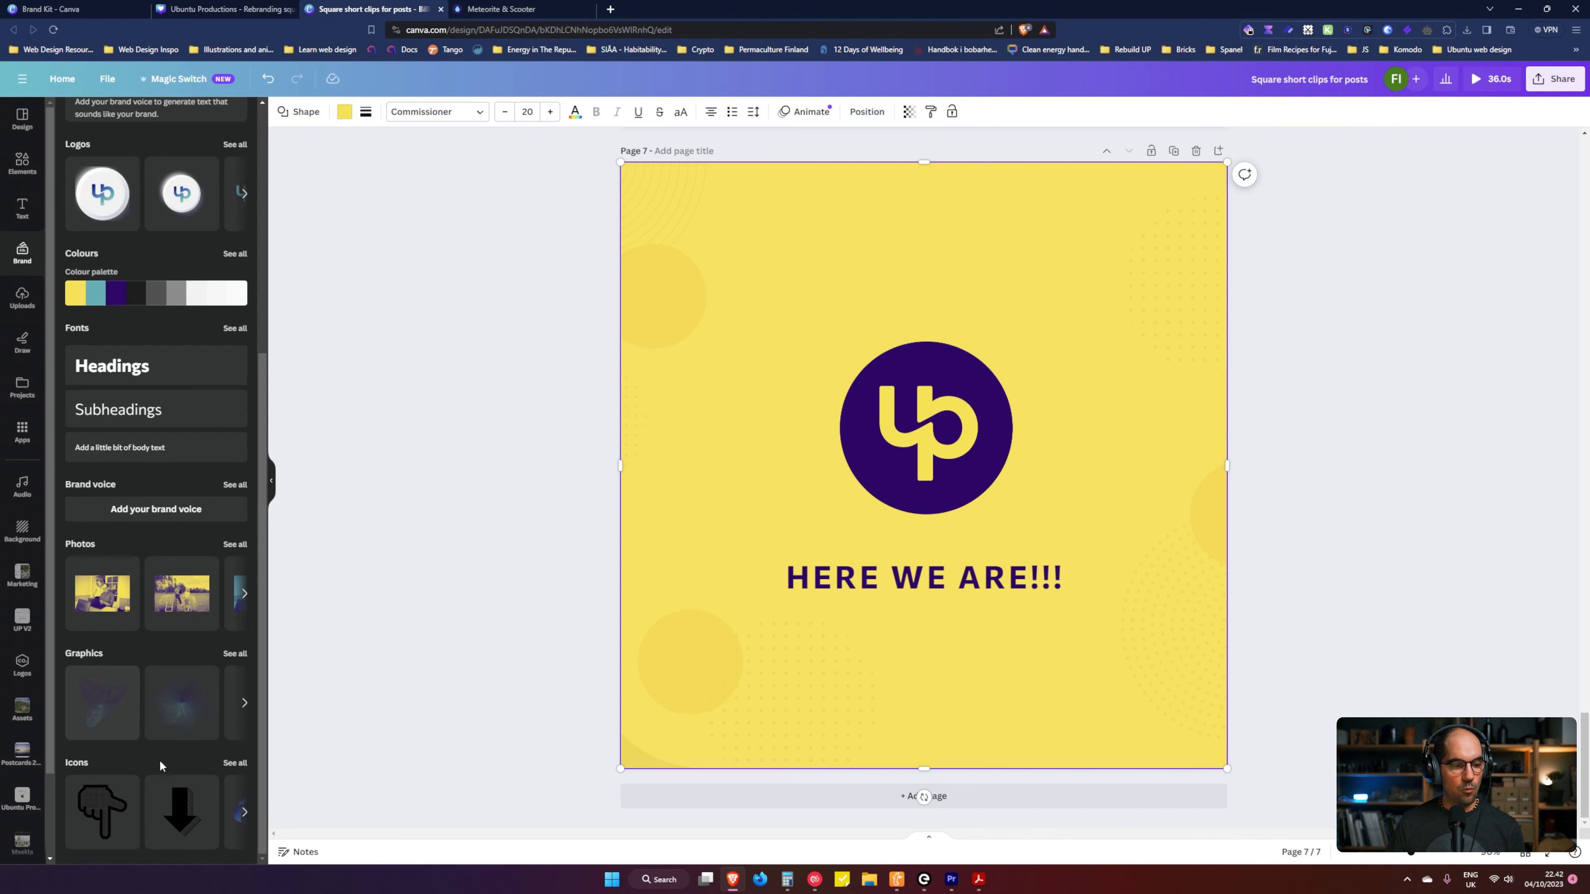
{"action": "left_click", "coordinate": [241, 764]}
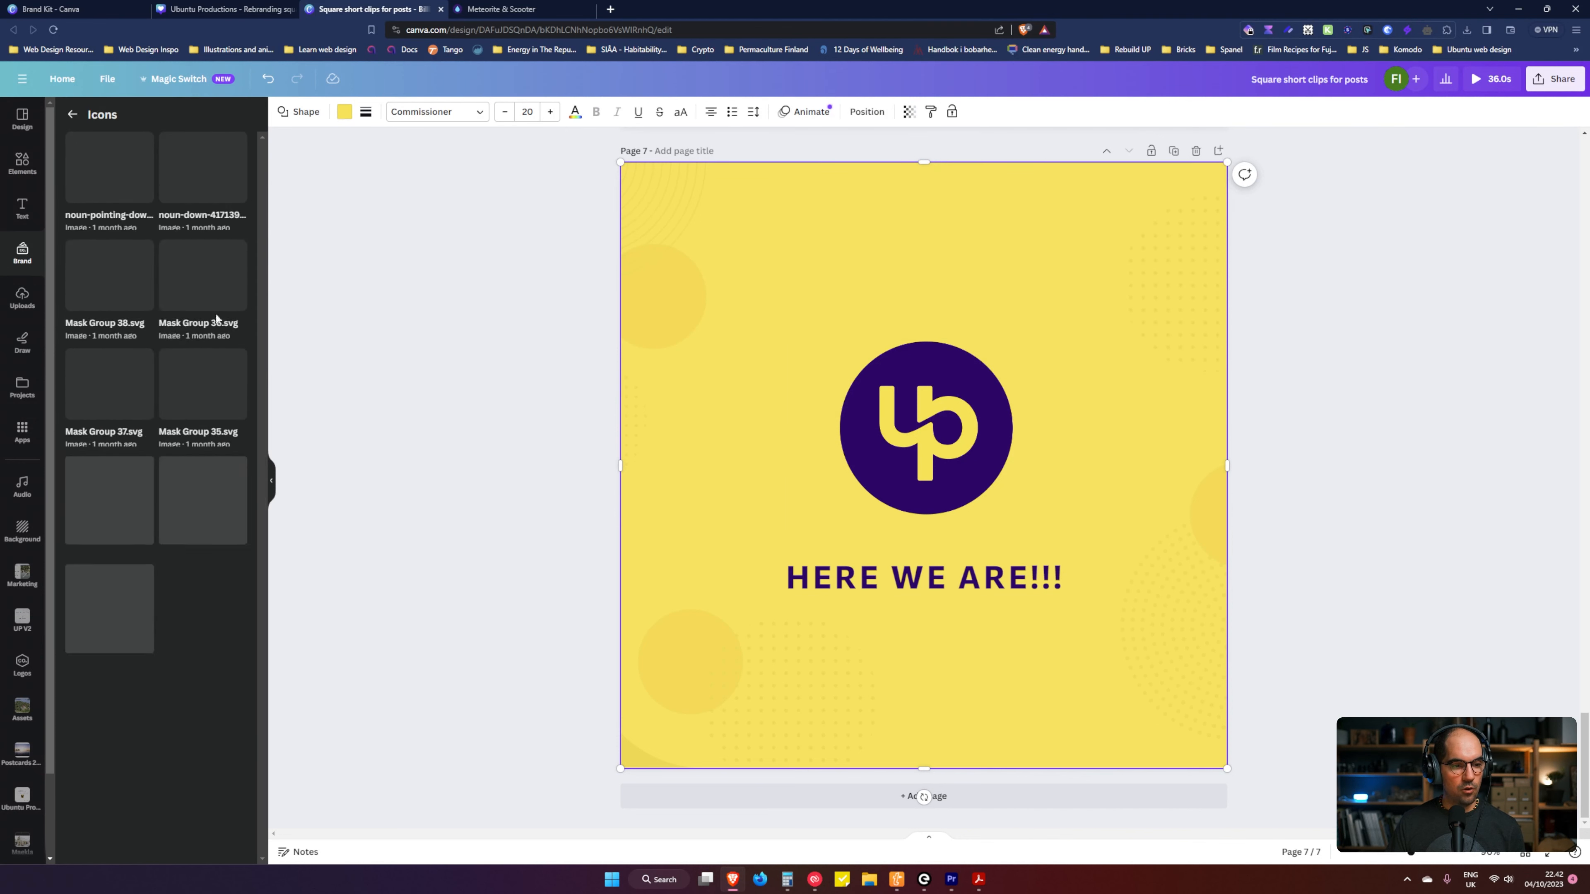
{"action": "left_click", "coordinate": [211, 180]}
{"action": "left_click_drag", "start_coordinate": [962, 426], "coordinate": [990, 244]}
{"action": "left_click_drag", "start_coordinate": [926, 307], "coordinate": [739, 271]}
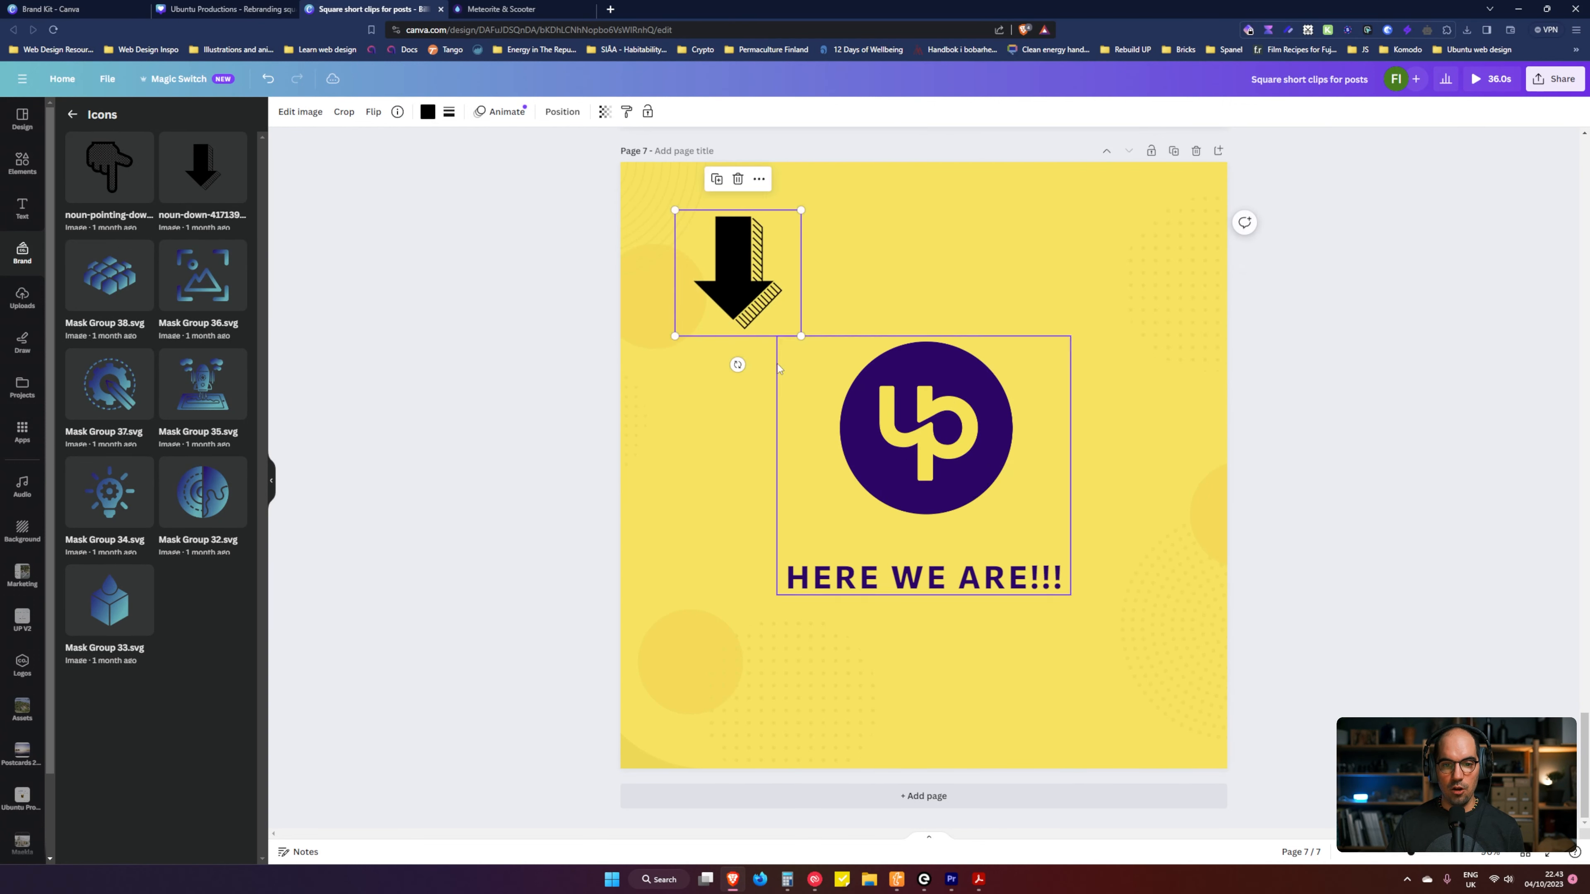
{"action": "left_click_drag", "start_coordinate": [738, 365], "coordinate": [810, 331]}
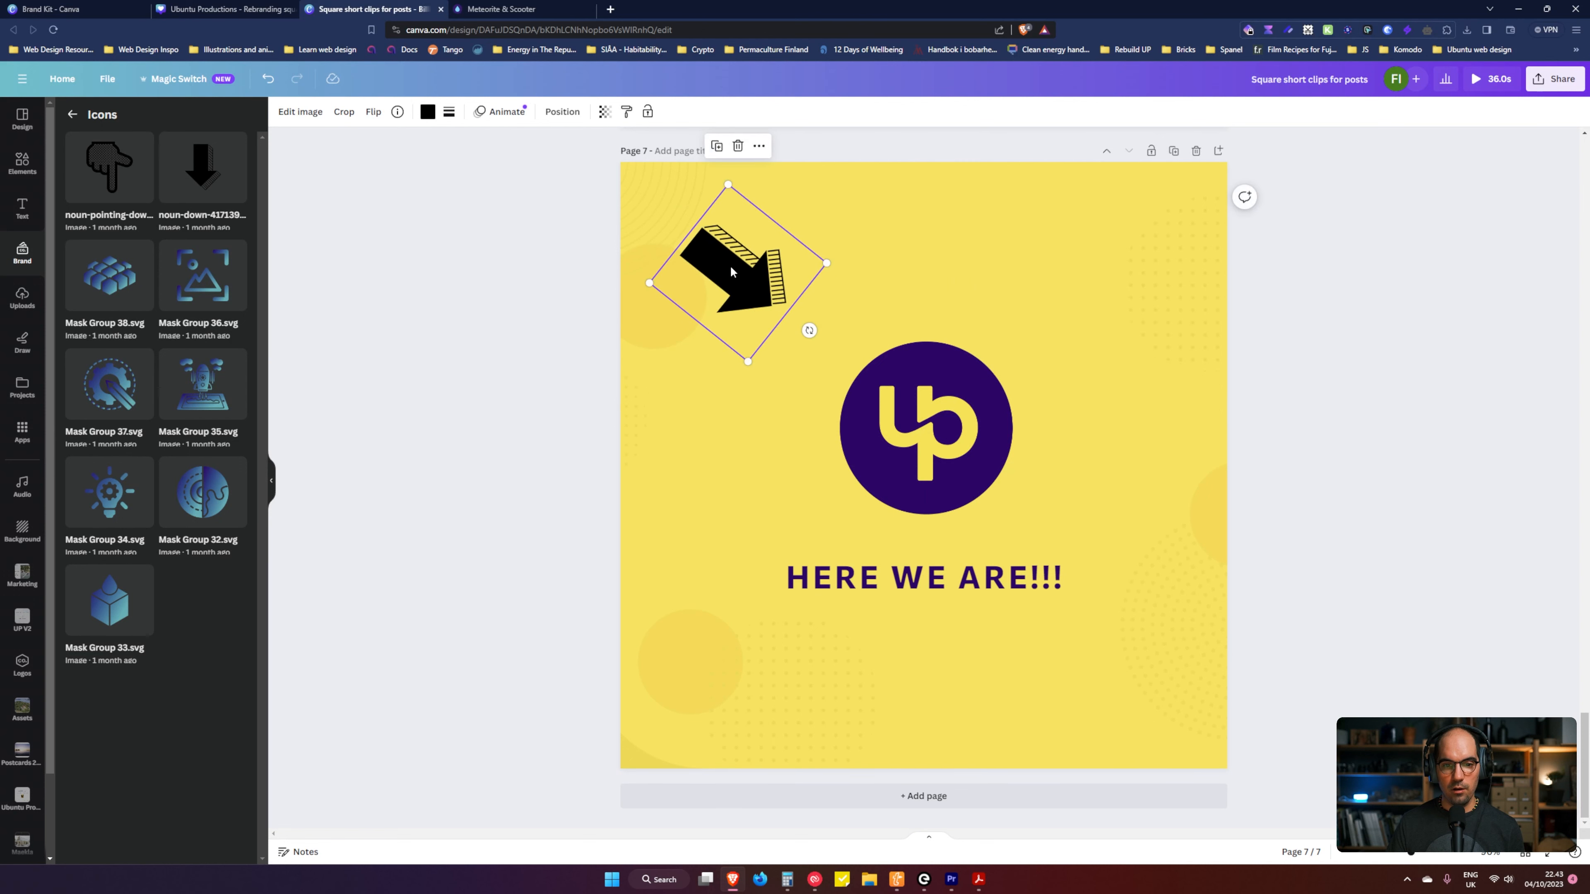
Step: Duplicate the arrow above right of the logo, rotated to point at it, and nudge the left arrow and logo group down
{"action": "key", "text": "ctrl+d"}
{"action": "left_click_drag", "start_coordinate": [806, 269], "coordinate": [1159, 269]}
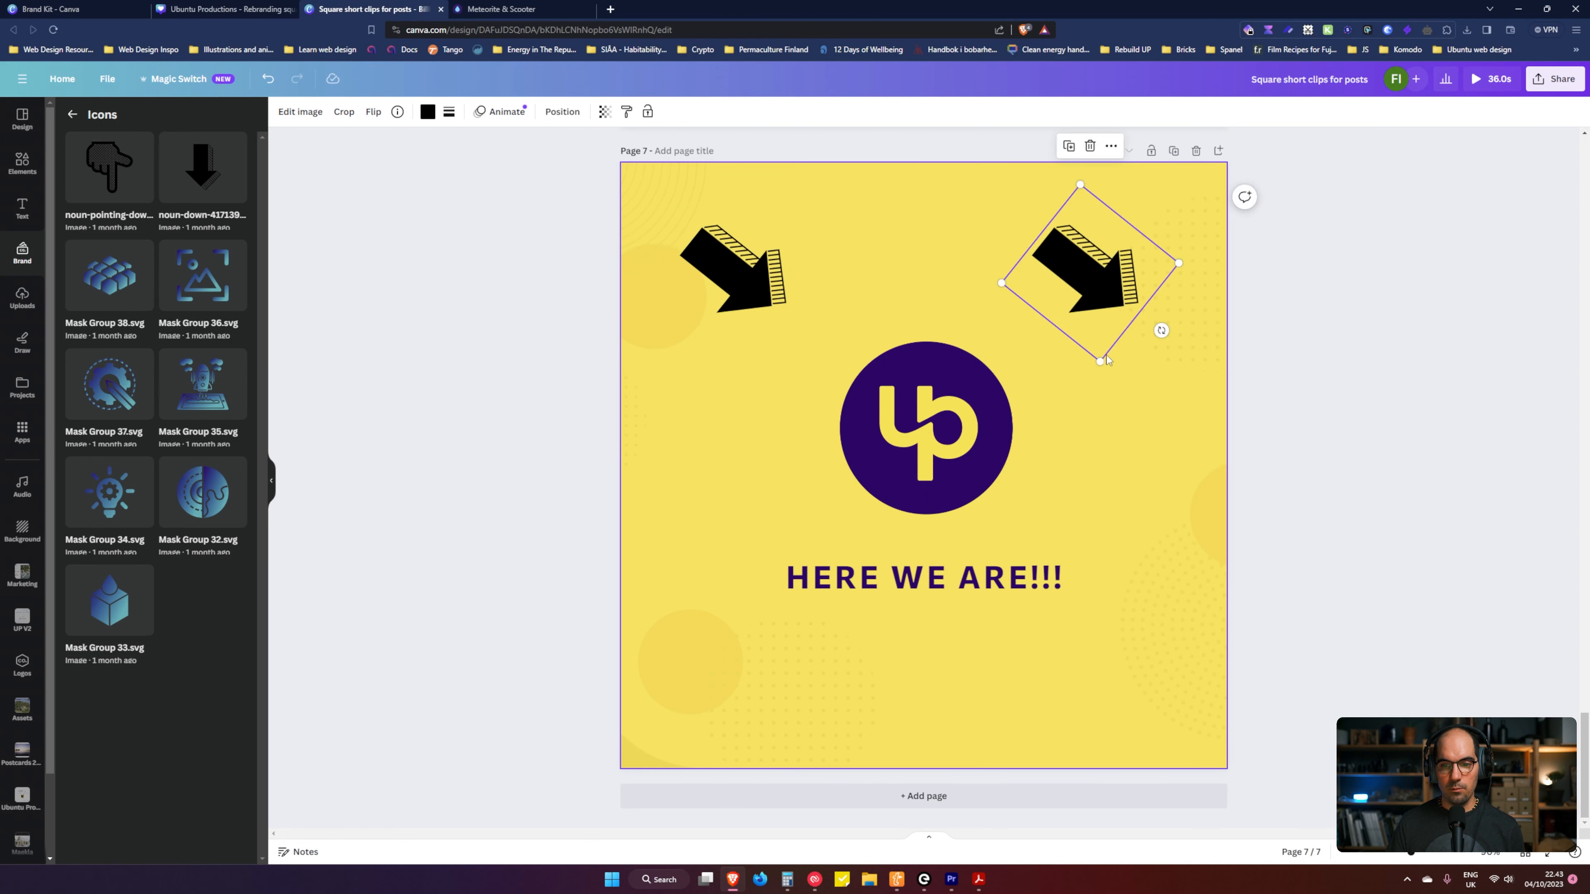
{"action": "left_click_drag", "start_coordinate": [1161, 330], "coordinate": [1027, 326]}
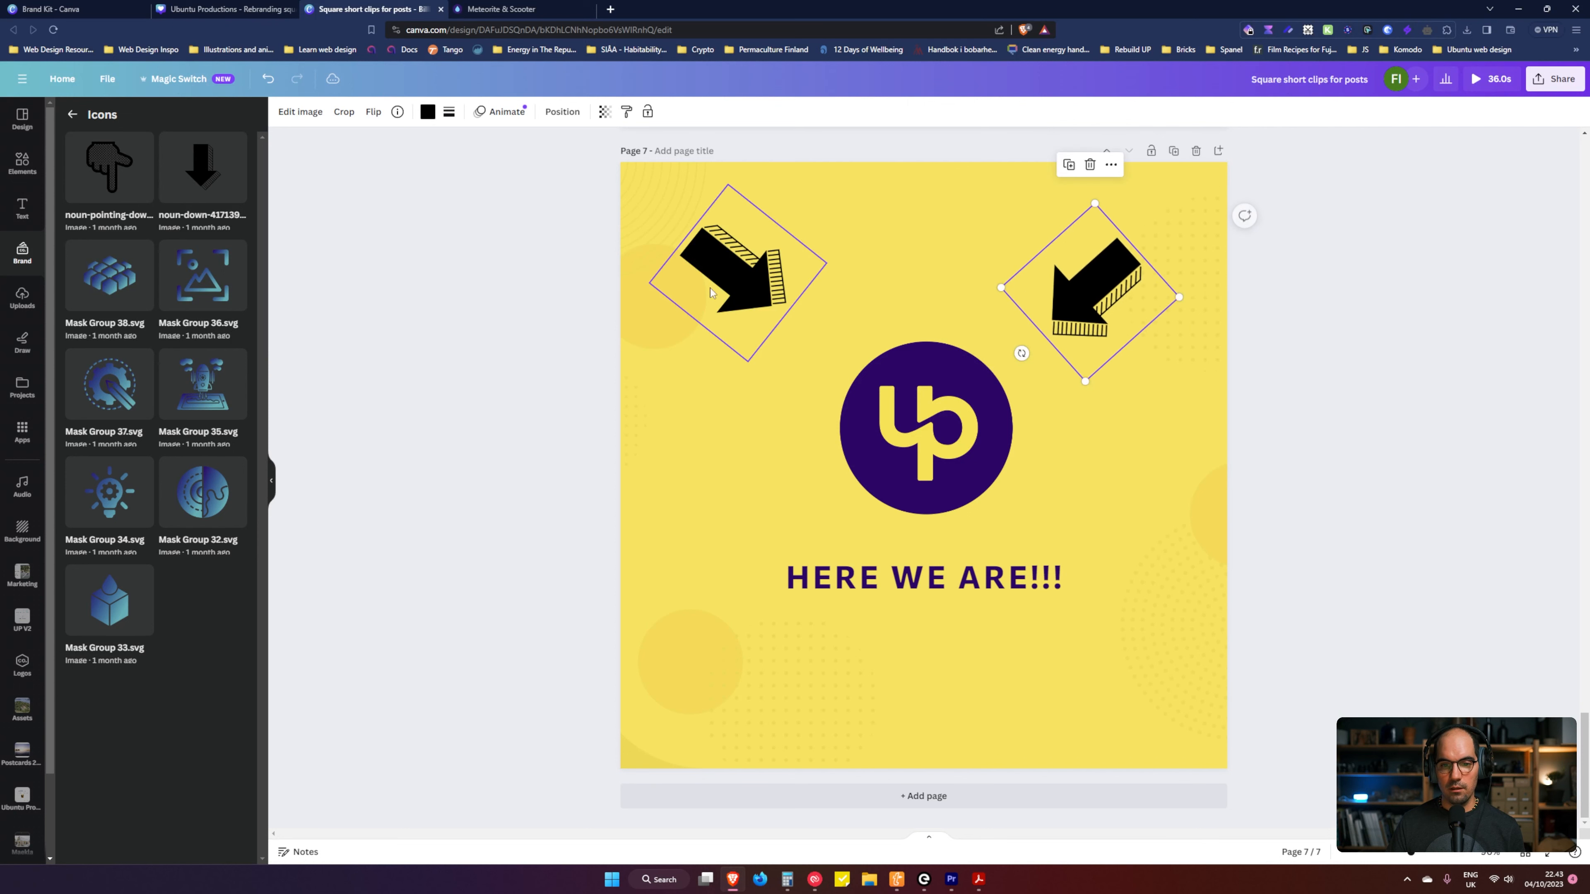
{"action": "left_click_drag", "start_coordinate": [720, 277], "coordinate": [713, 307]}
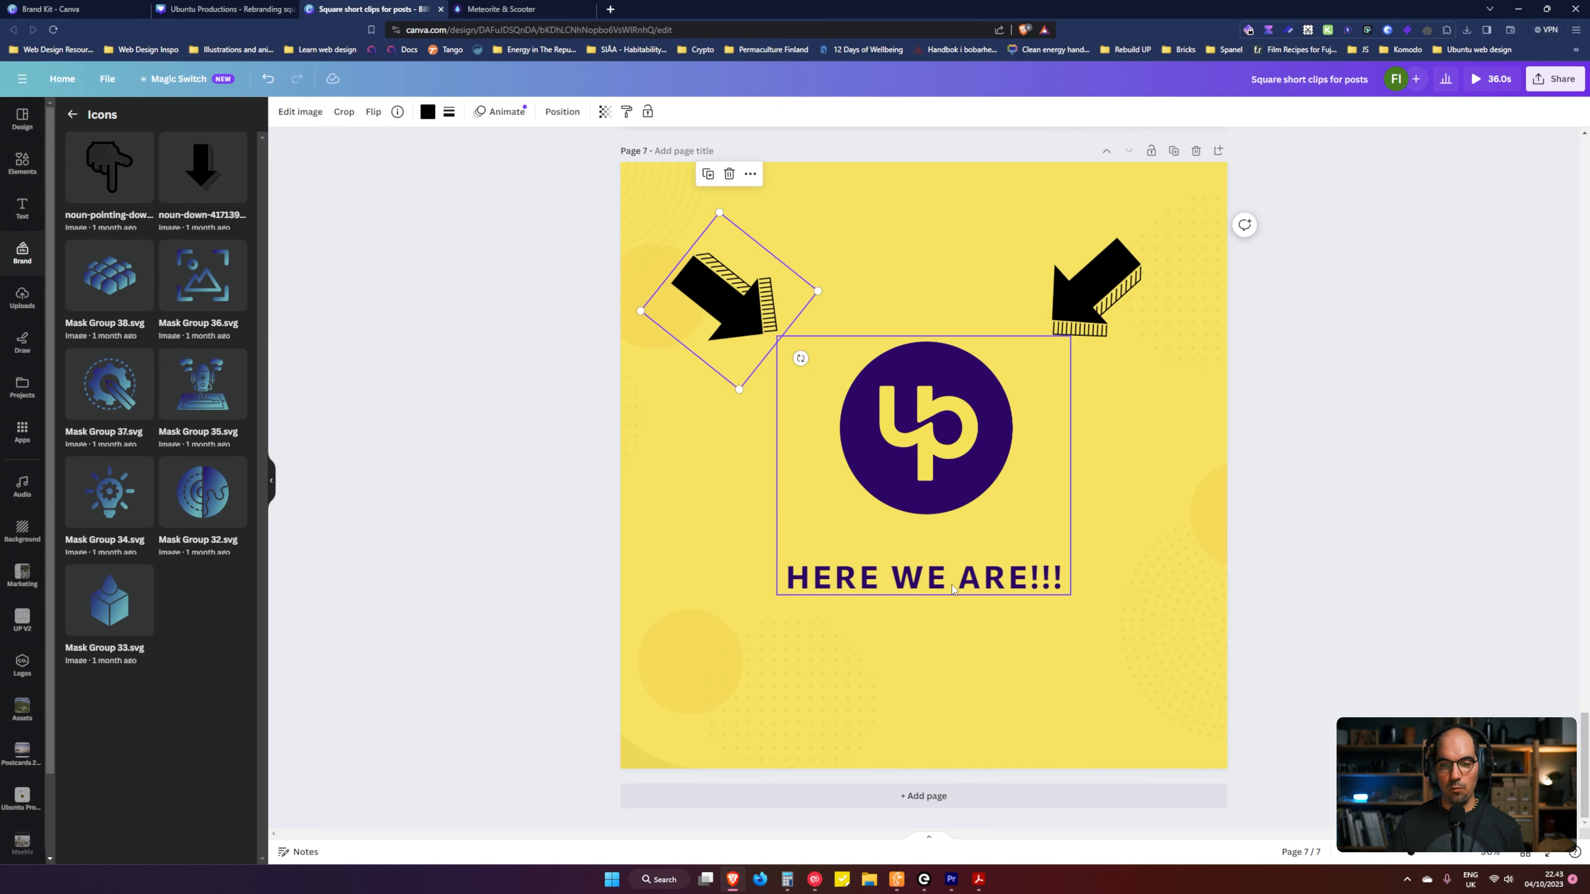
{"action": "left_click_drag", "start_coordinate": [907, 432], "coordinate": [906, 452]}
Step: Recolour the left arrow with the brand palette's dark purple
{"action": "left_click", "coordinate": [1093, 288]}
{"action": "left_click", "coordinate": [744, 319], "text": "shift"}
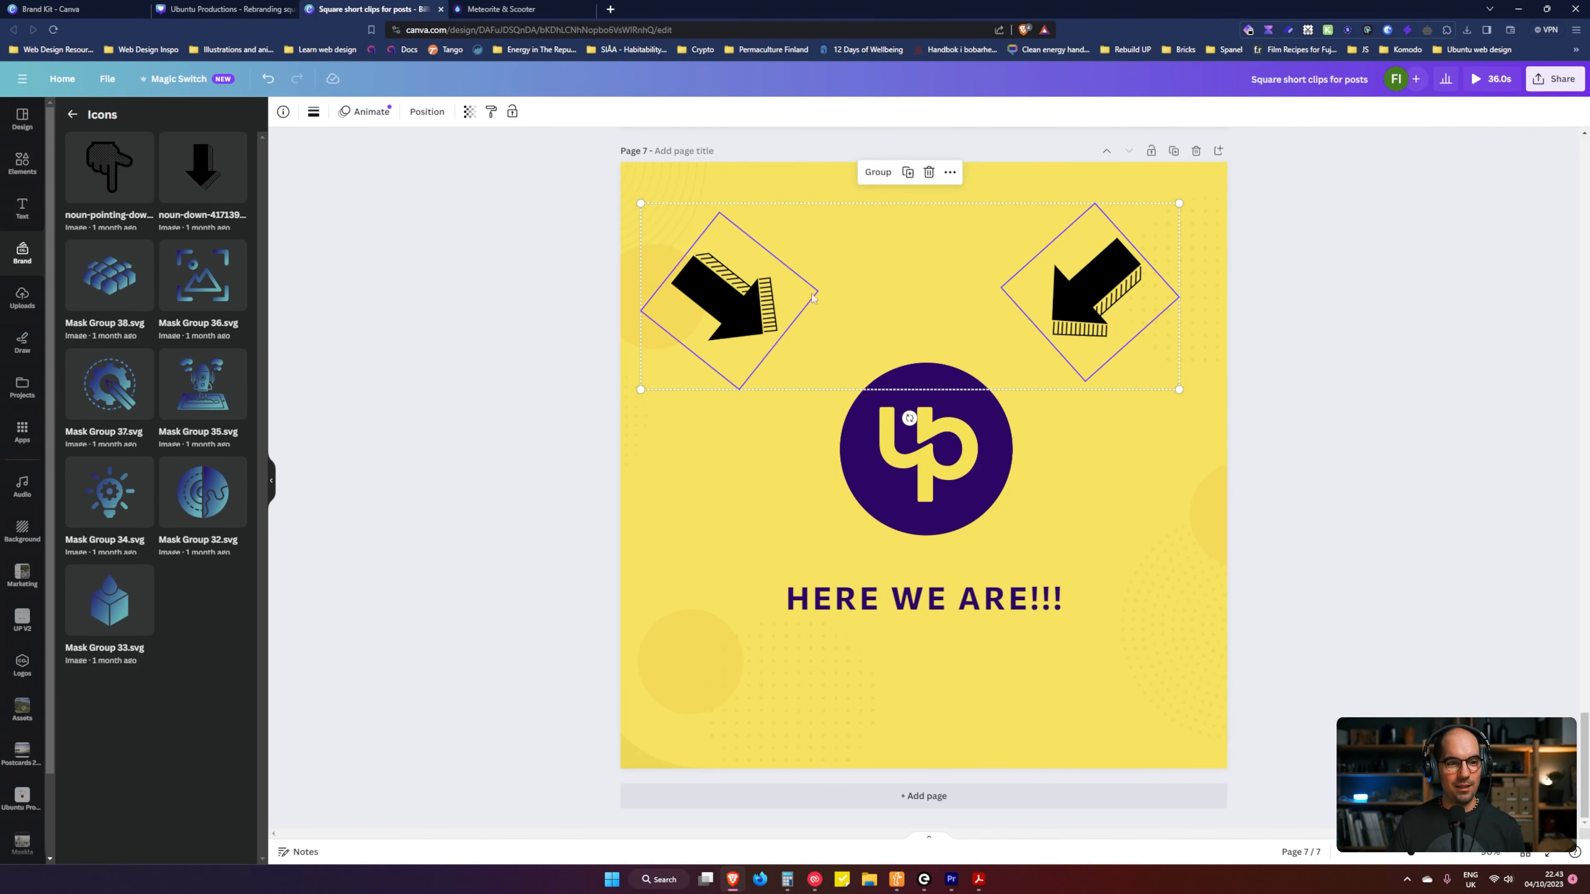
{"action": "left_click", "coordinate": [613, 200]}
{"action": "left_click", "coordinate": [747, 307]}
{"action": "left_click", "coordinate": [428, 112]}
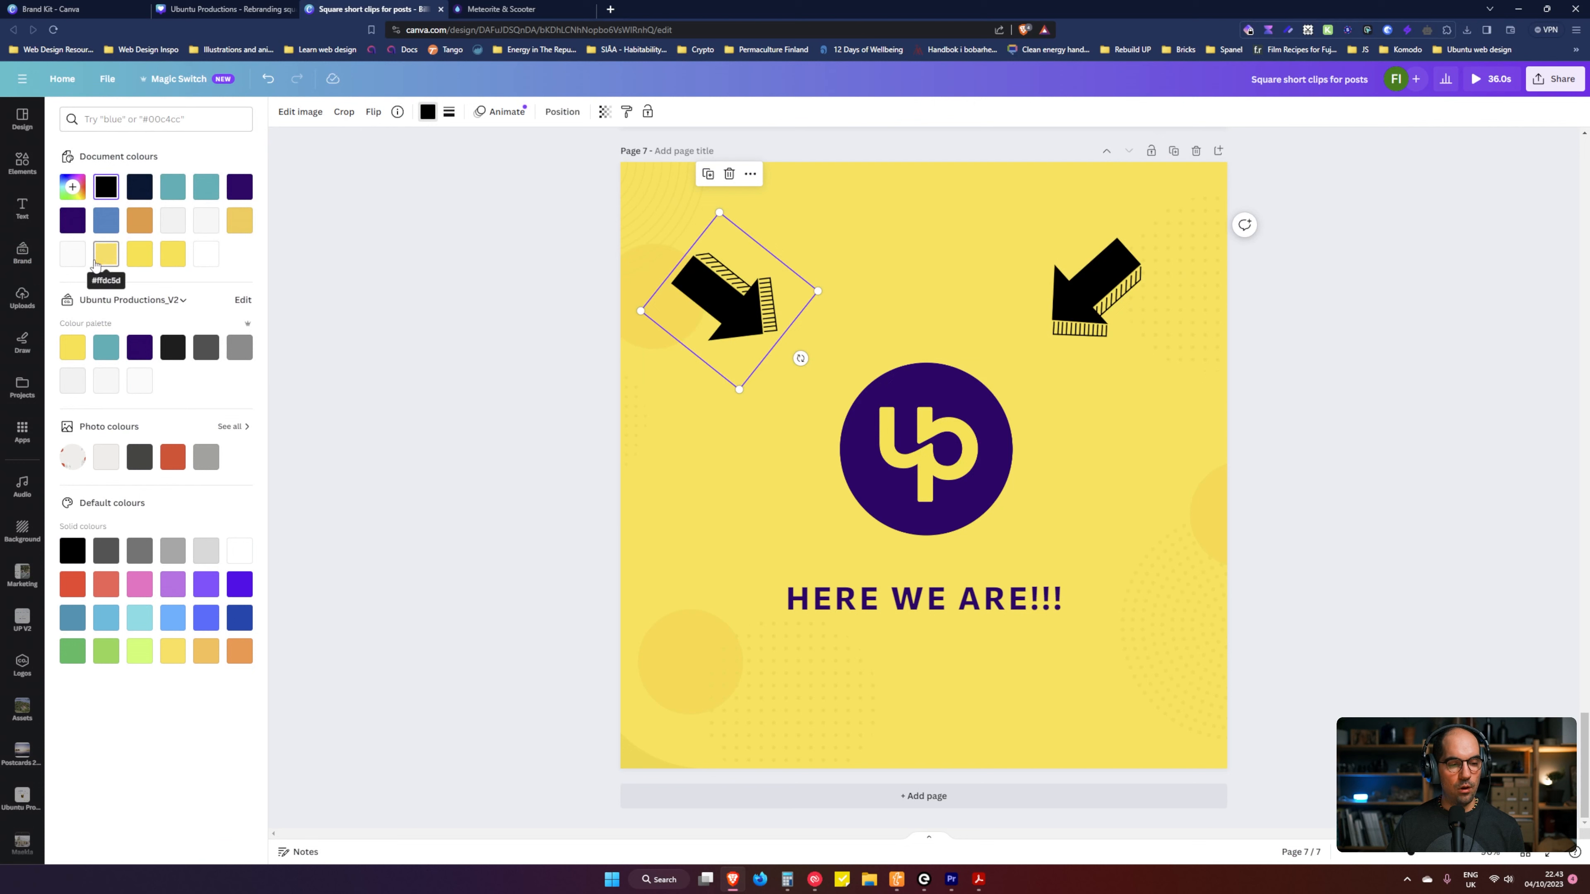
{"action": "left_click", "coordinate": [136, 348]}
{"action": "key", "text": "Tab"}
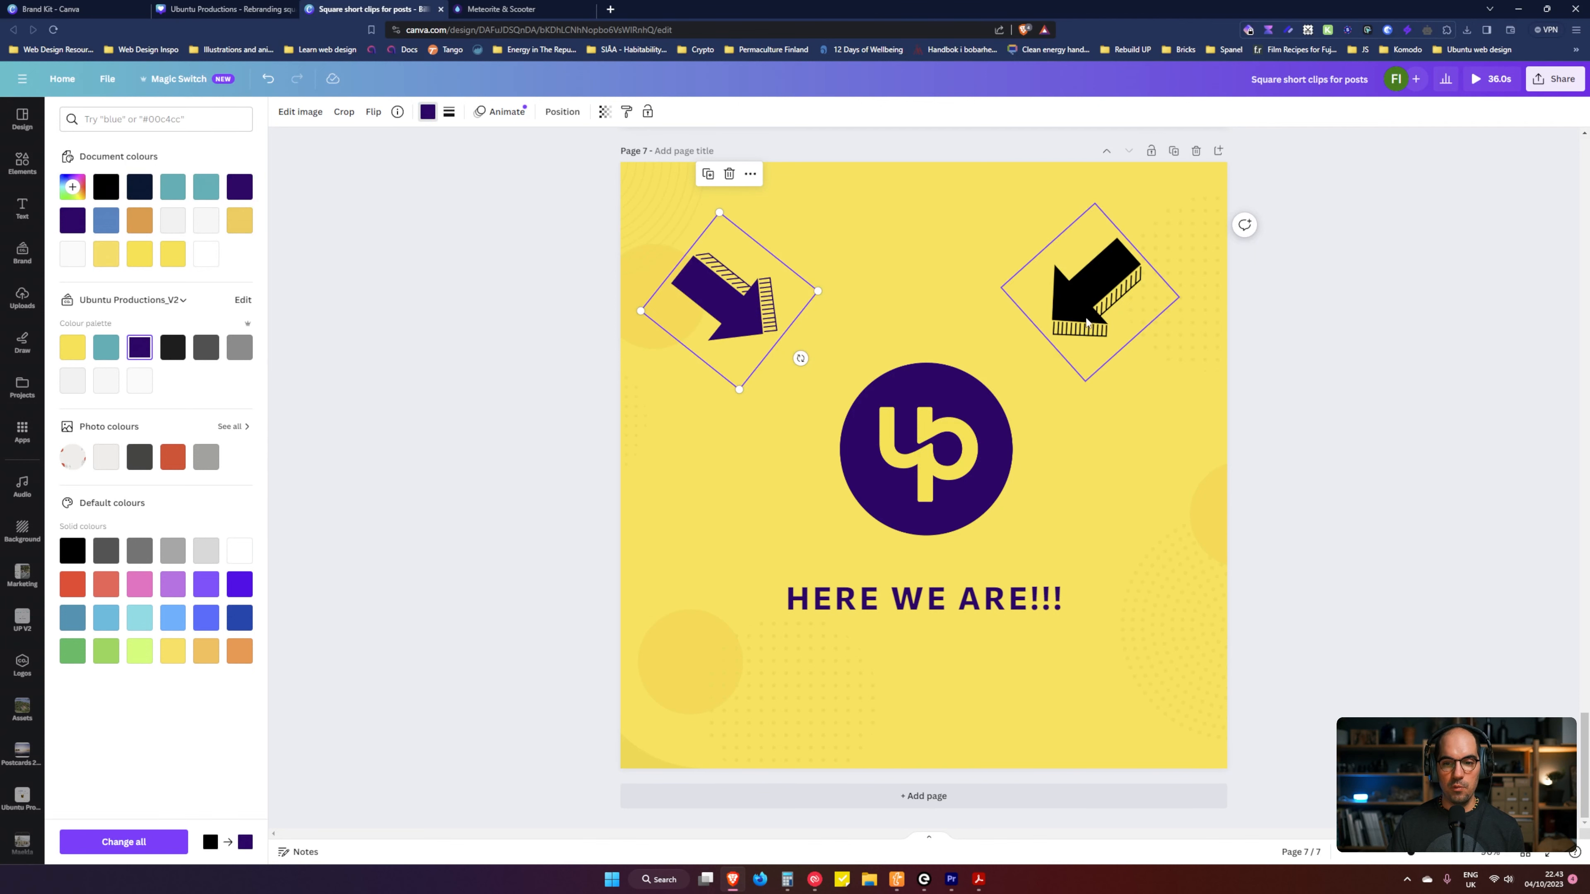
Step: Recolour the right arrow with the brand palette's dark purple and deselect it
{"action": "left_click", "coordinate": [139, 348]}
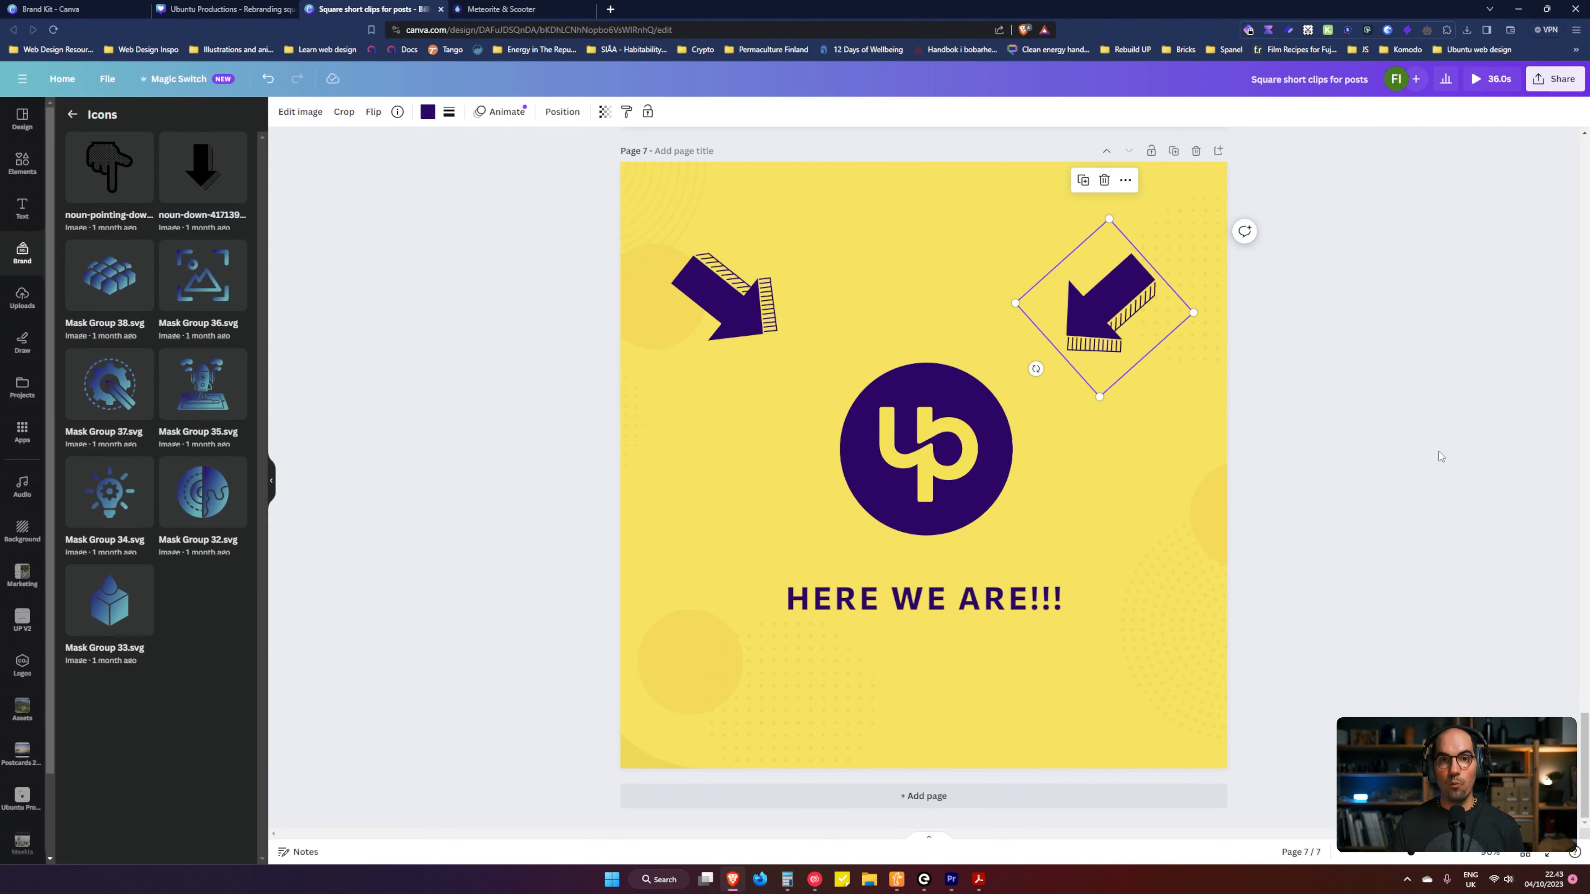
{"action": "left_click", "coordinate": [1282, 450]}
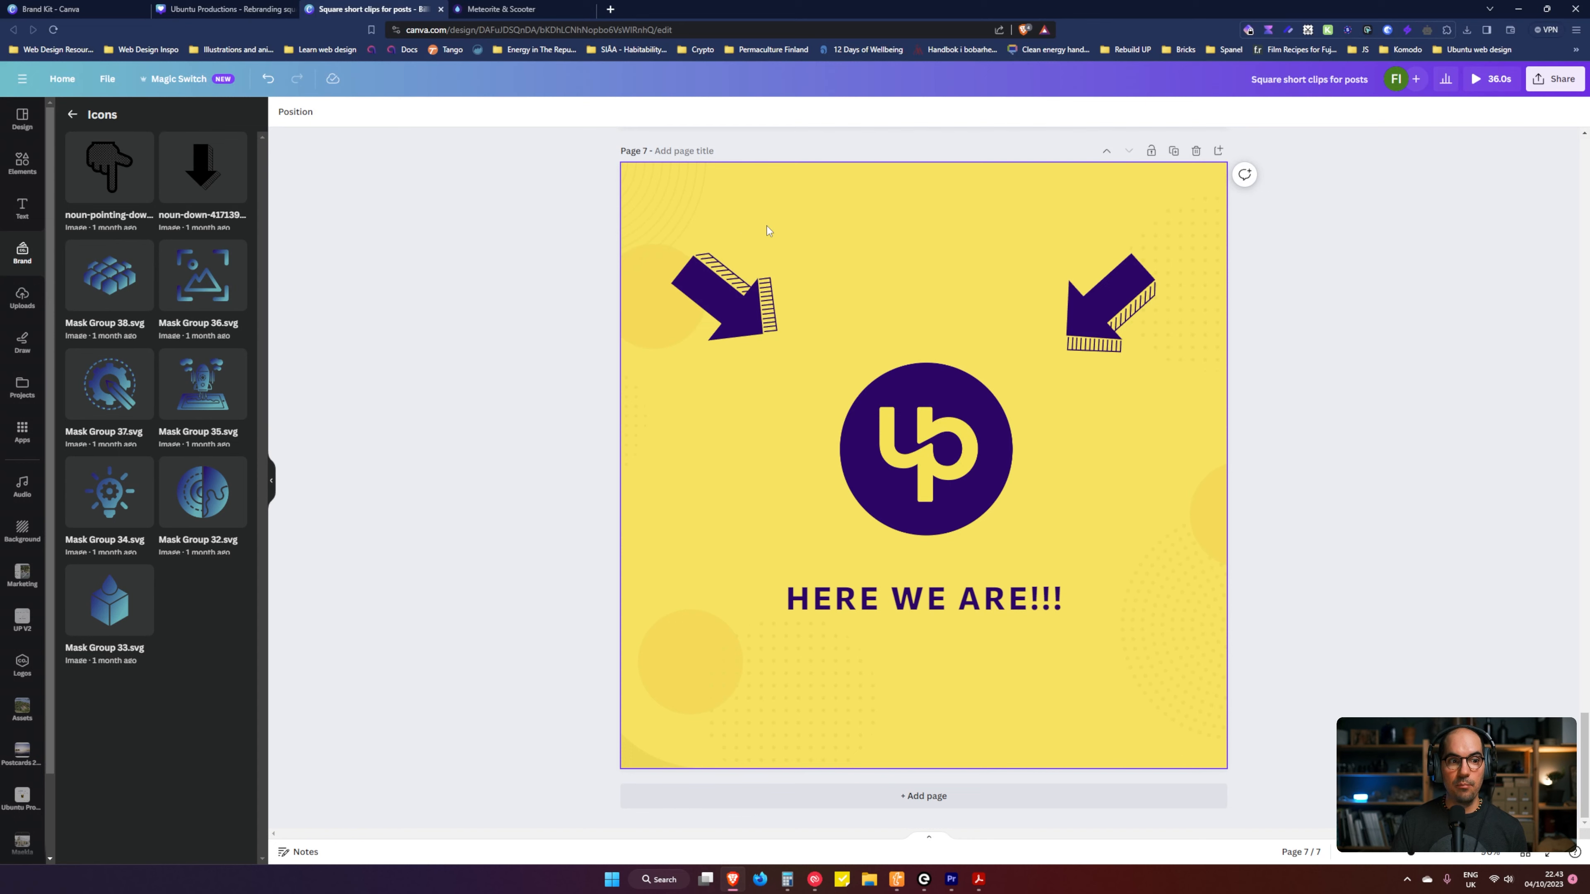
Step: Return to the overview of brand kits and create a new brand kit named Logo Ipsum
{"action": "left_click", "coordinate": [276, 5]}
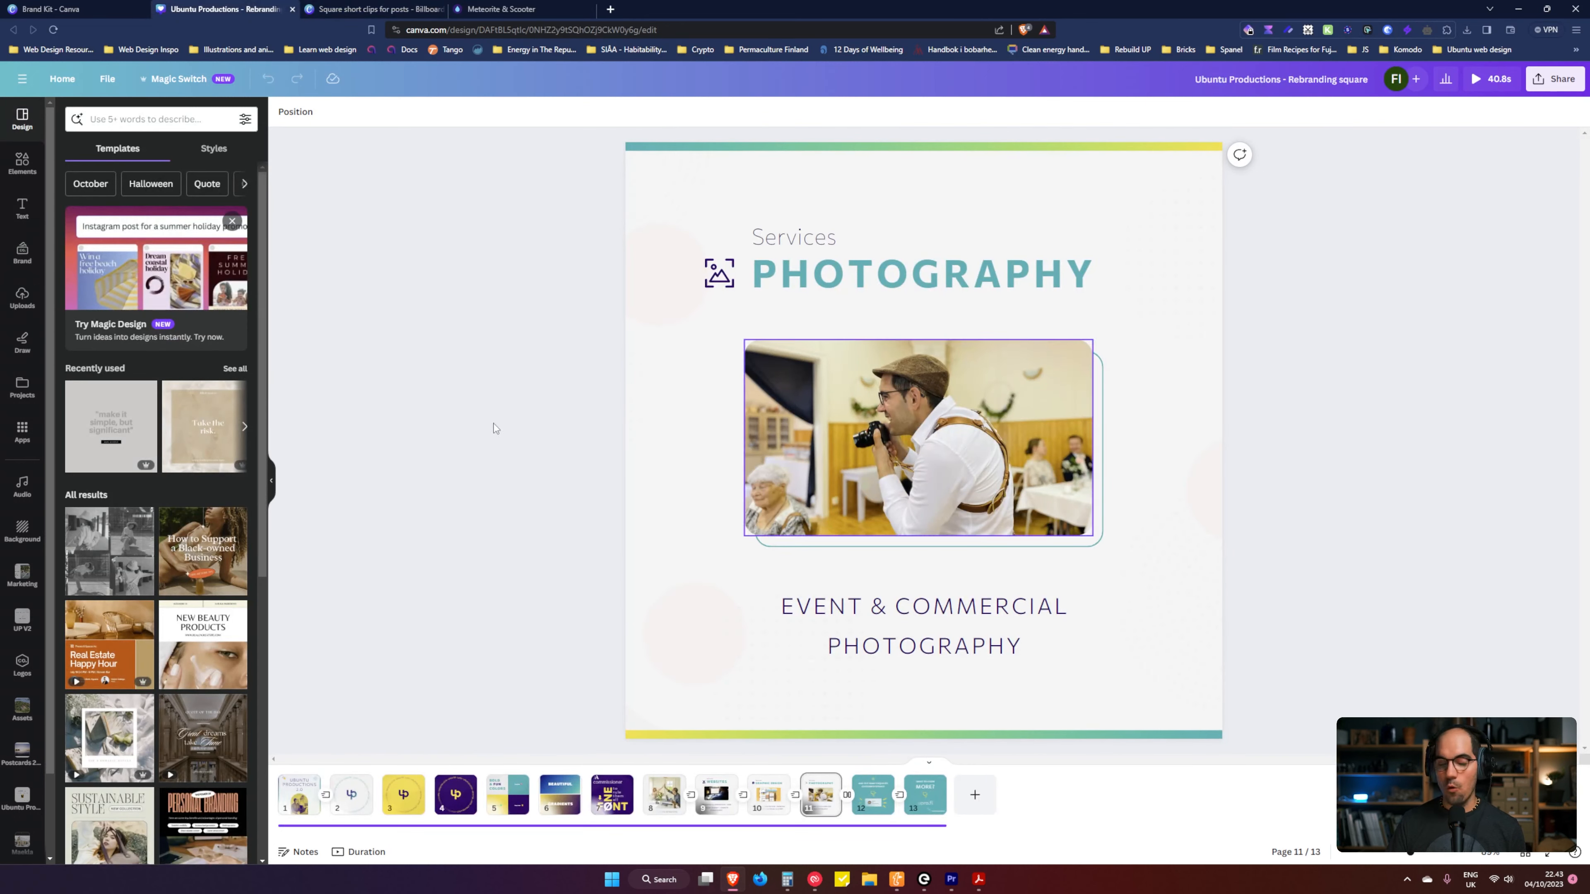
{"action": "left_click", "coordinate": [108, 8]}
{"action": "left_click", "coordinate": [69, 181]}
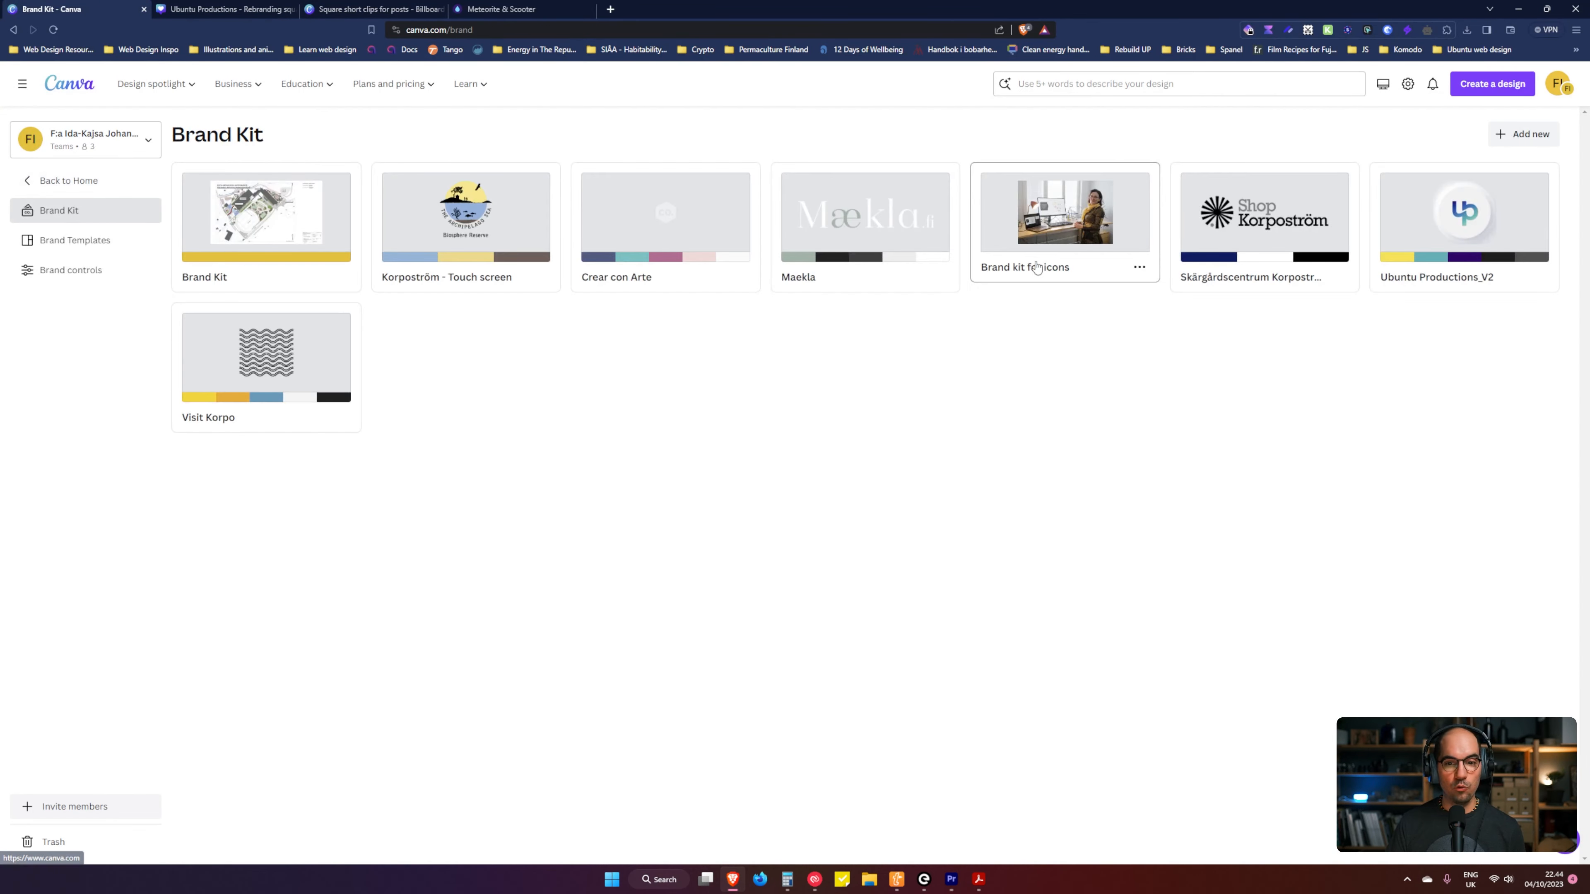
{"action": "left_click", "coordinate": [1529, 137]}
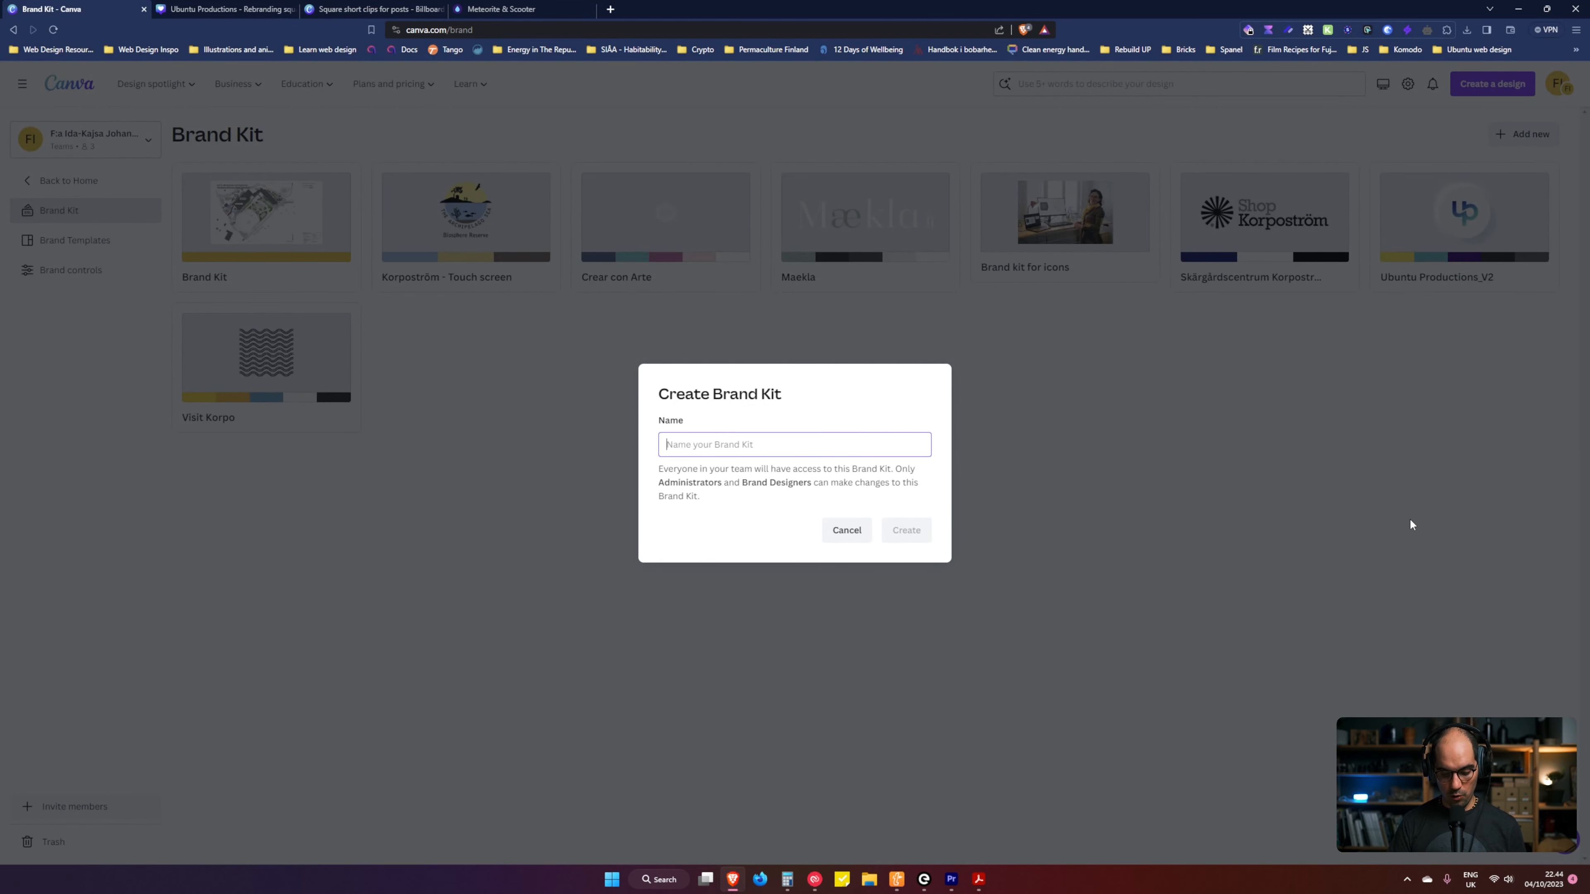
{"action": "type", "text": "Log"}
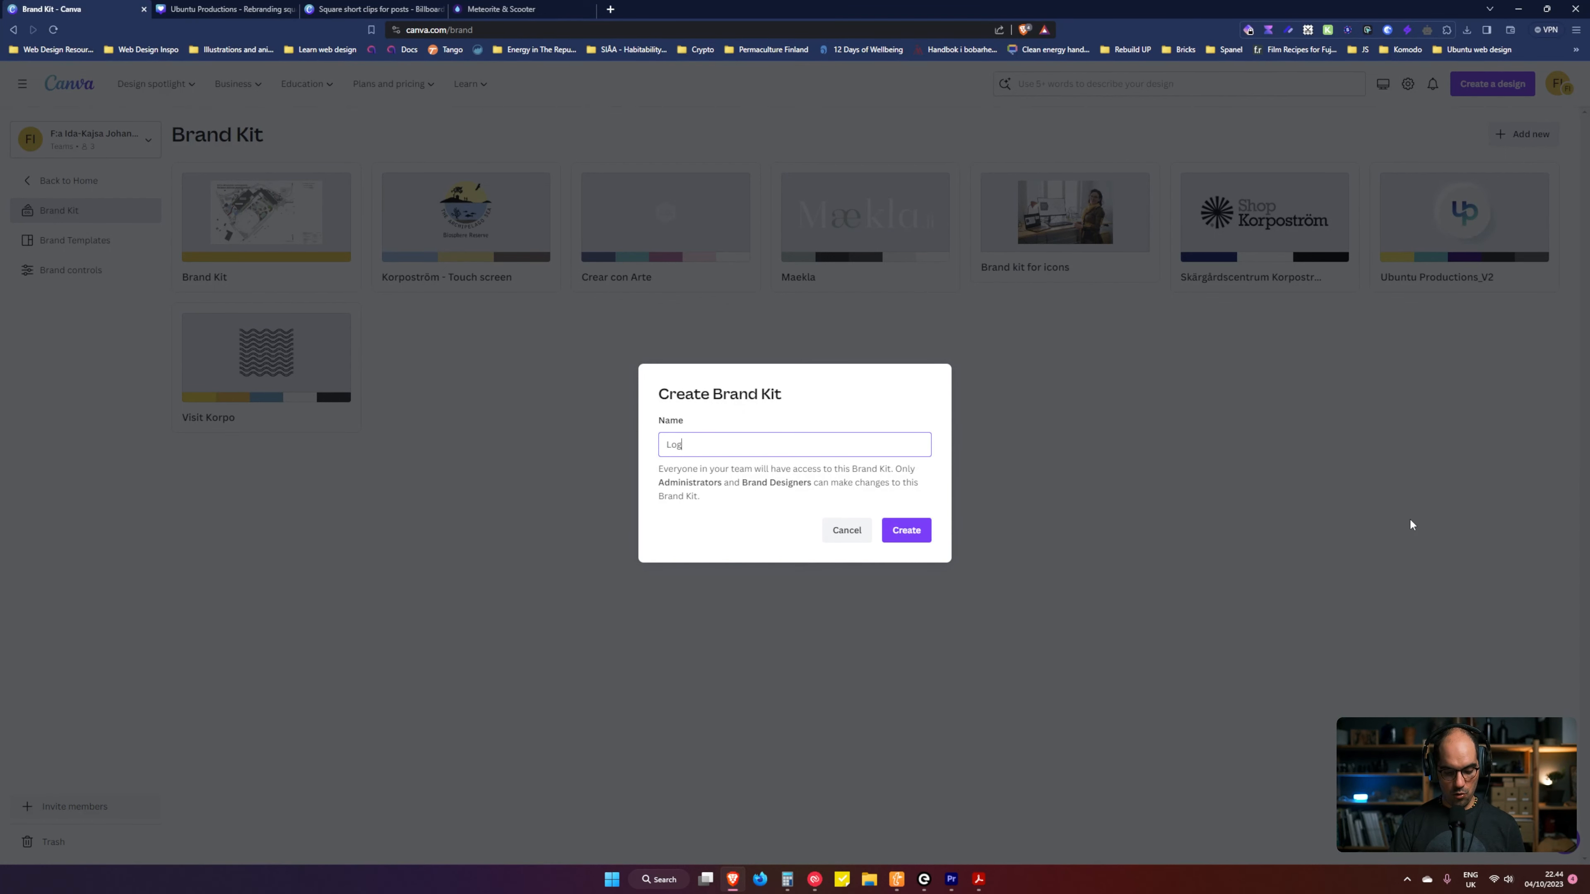
{"action": "type", "text": "o Ipsum"}
{"action": "key", "text": "Return"}
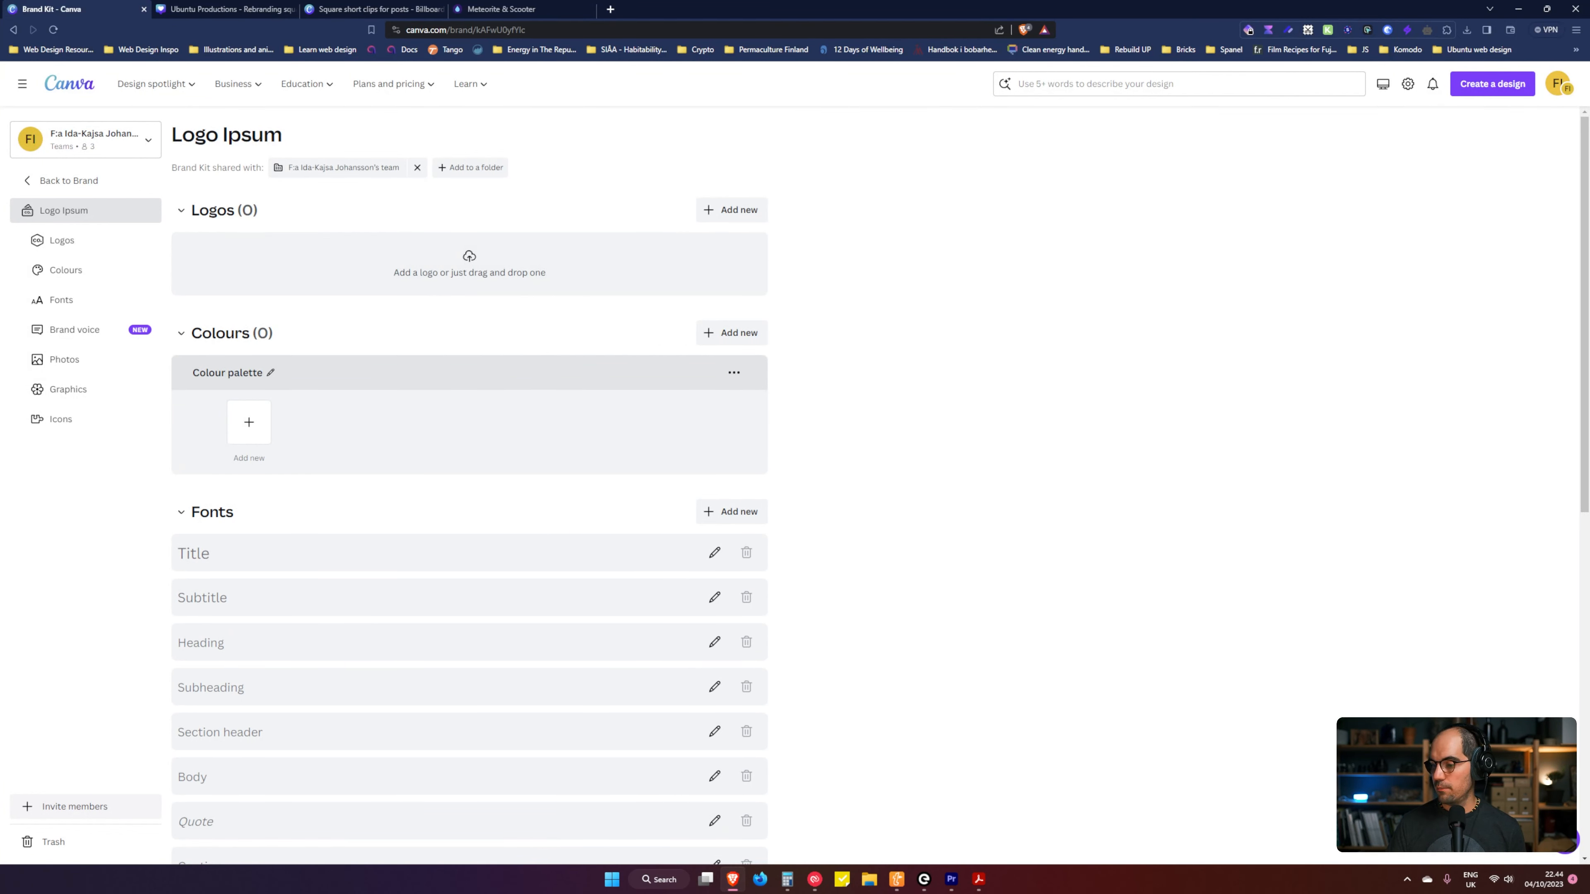
Step: Add both Logoipsum SVG files from the branding folder's Logo subfolder to the brand kit's logos
{"action": "key", "text": "alt+Tab"}
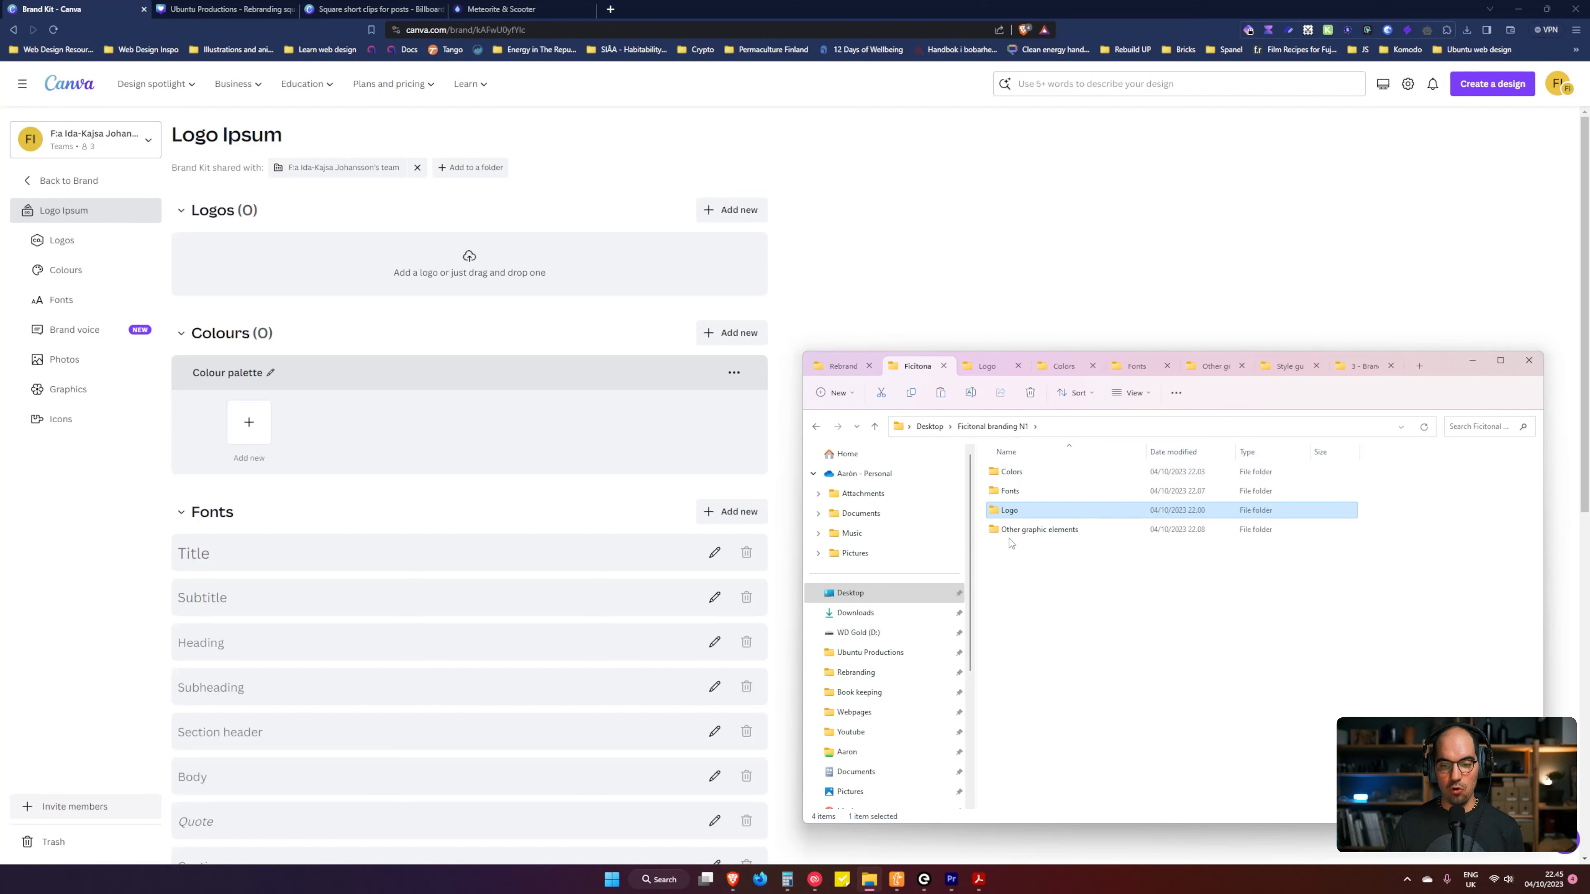
{"action": "left_click", "coordinate": [1046, 566]}
{"action": "double_click", "coordinate": [1027, 510]}
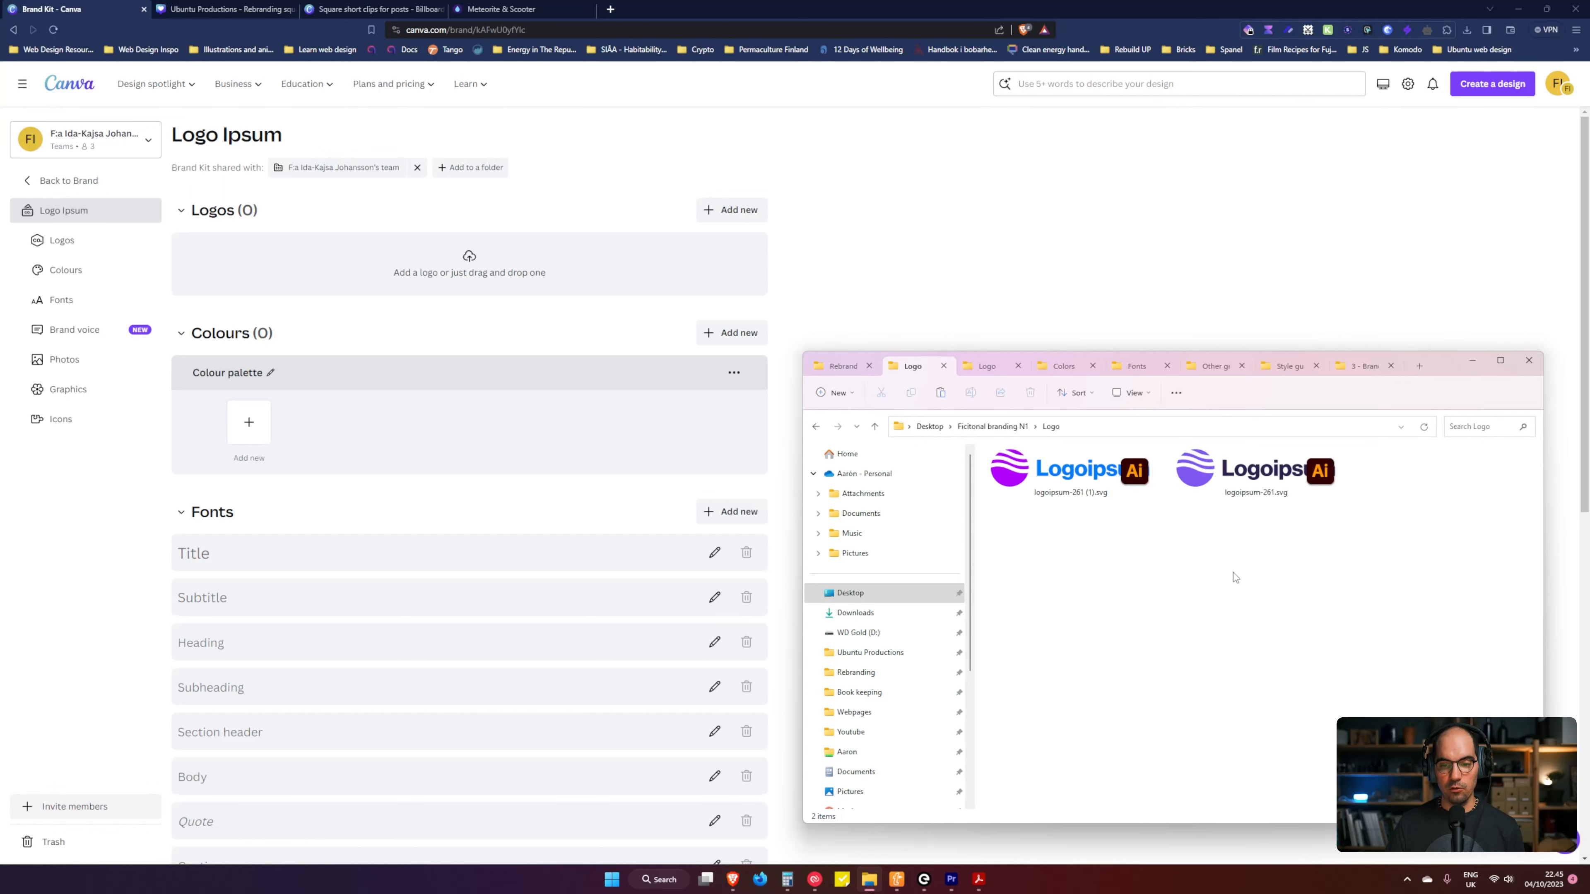
{"action": "left_click_drag", "start_coordinate": [1310, 571], "coordinate": [1077, 478]}
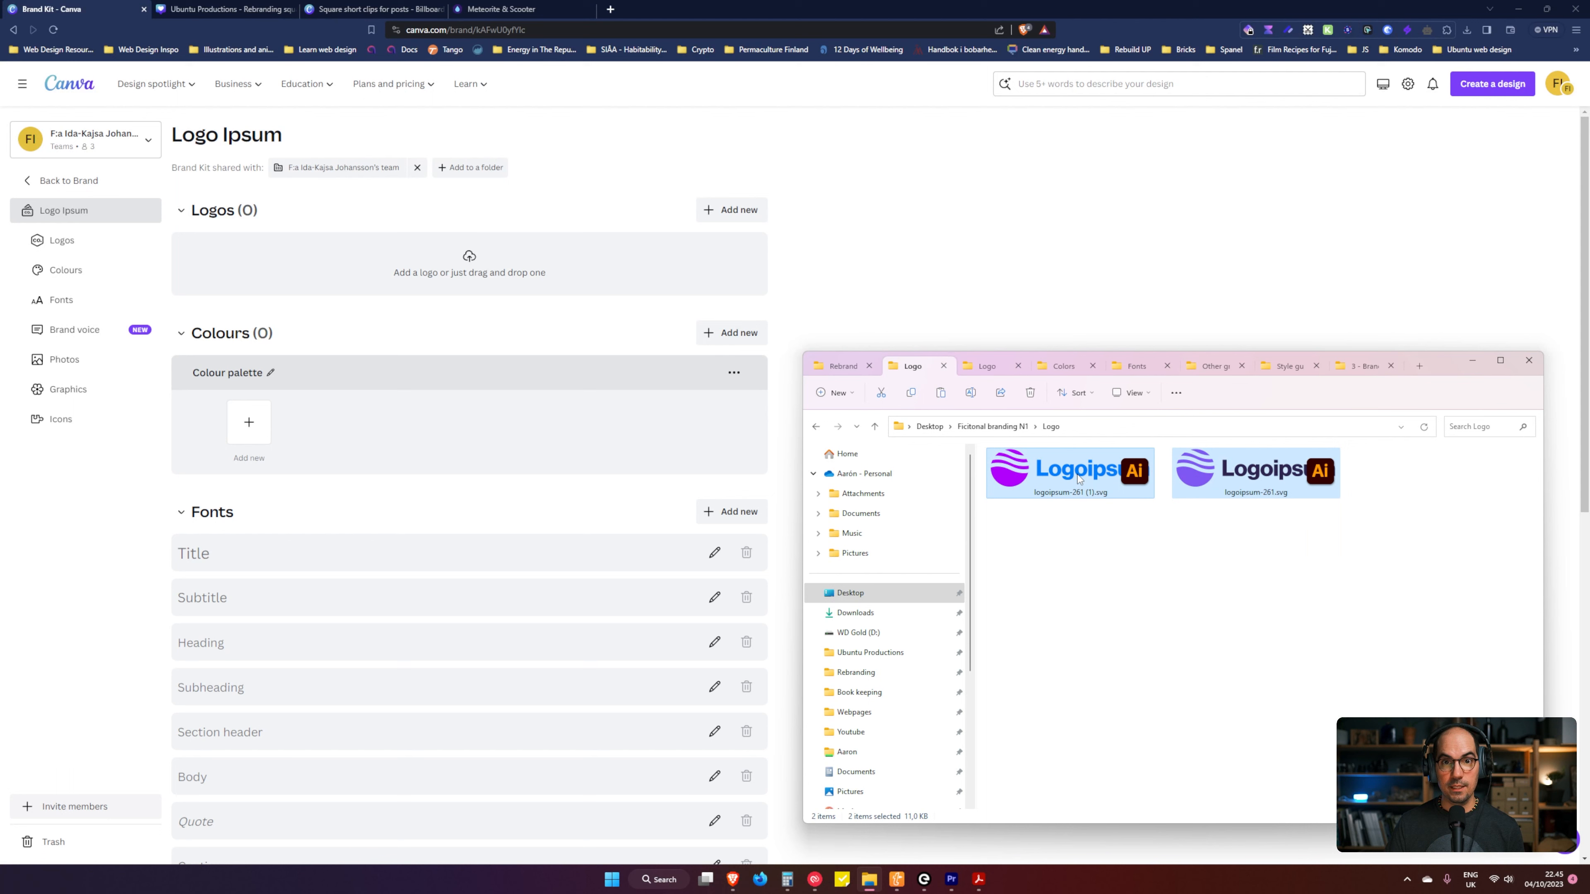
{"action": "left_click_drag", "start_coordinate": [1071, 483], "coordinate": [468, 256]}
Step: Look at Colors.png from the branding folder's Colors subfolder to check the brand colours
{"action": "left_click", "coordinate": [872, 881]}
{"action": "left_click", "coordinate": [1151, 650]}
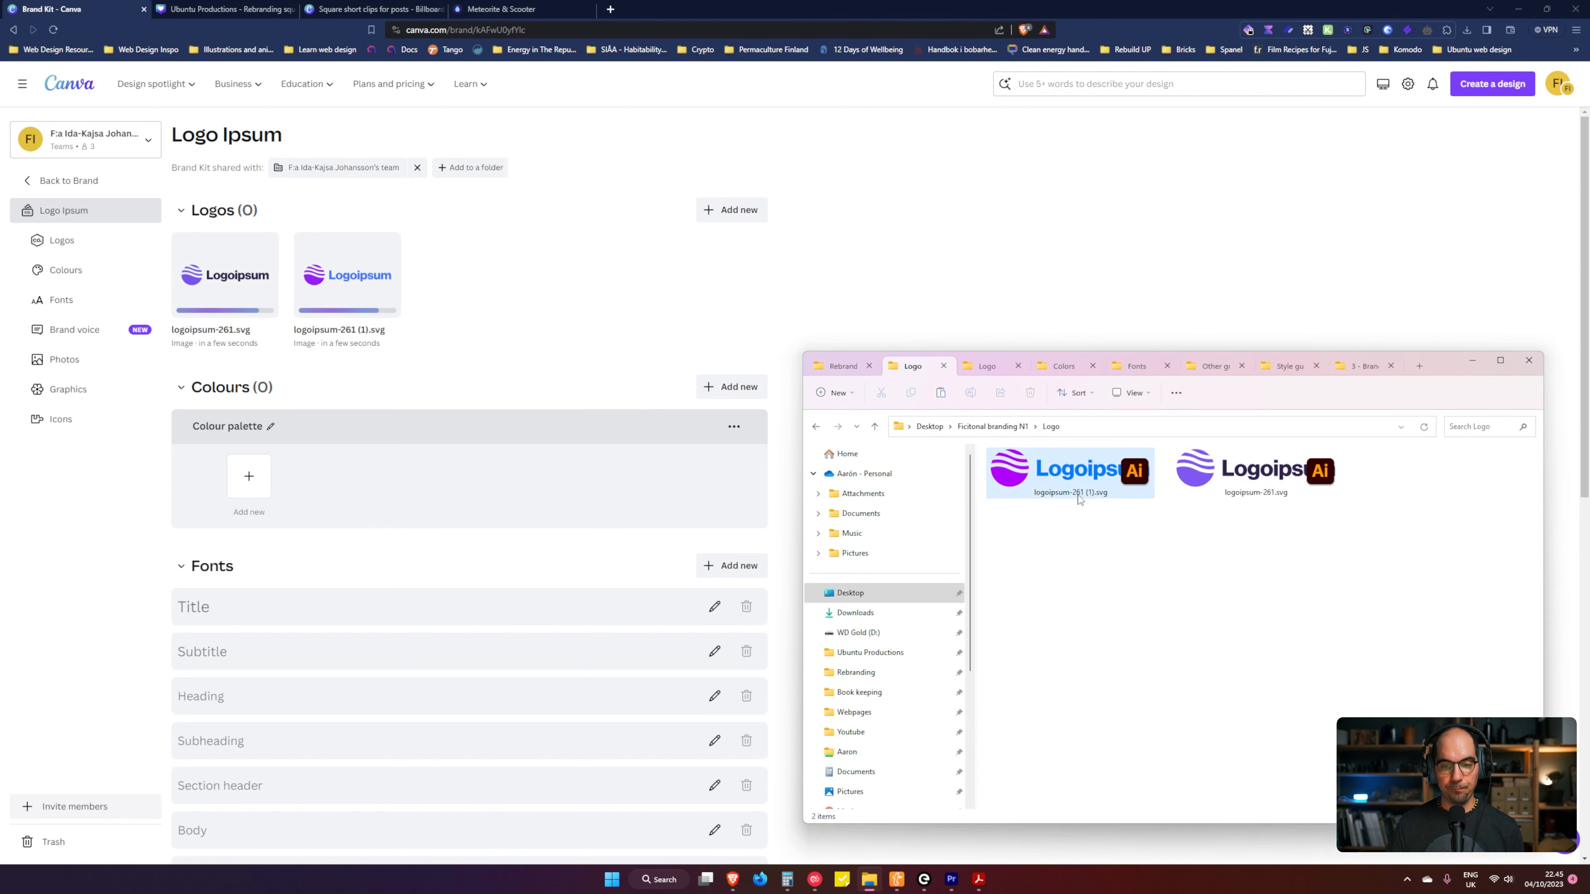
{"action": "left_click", "coordinate": [1003, 427]}
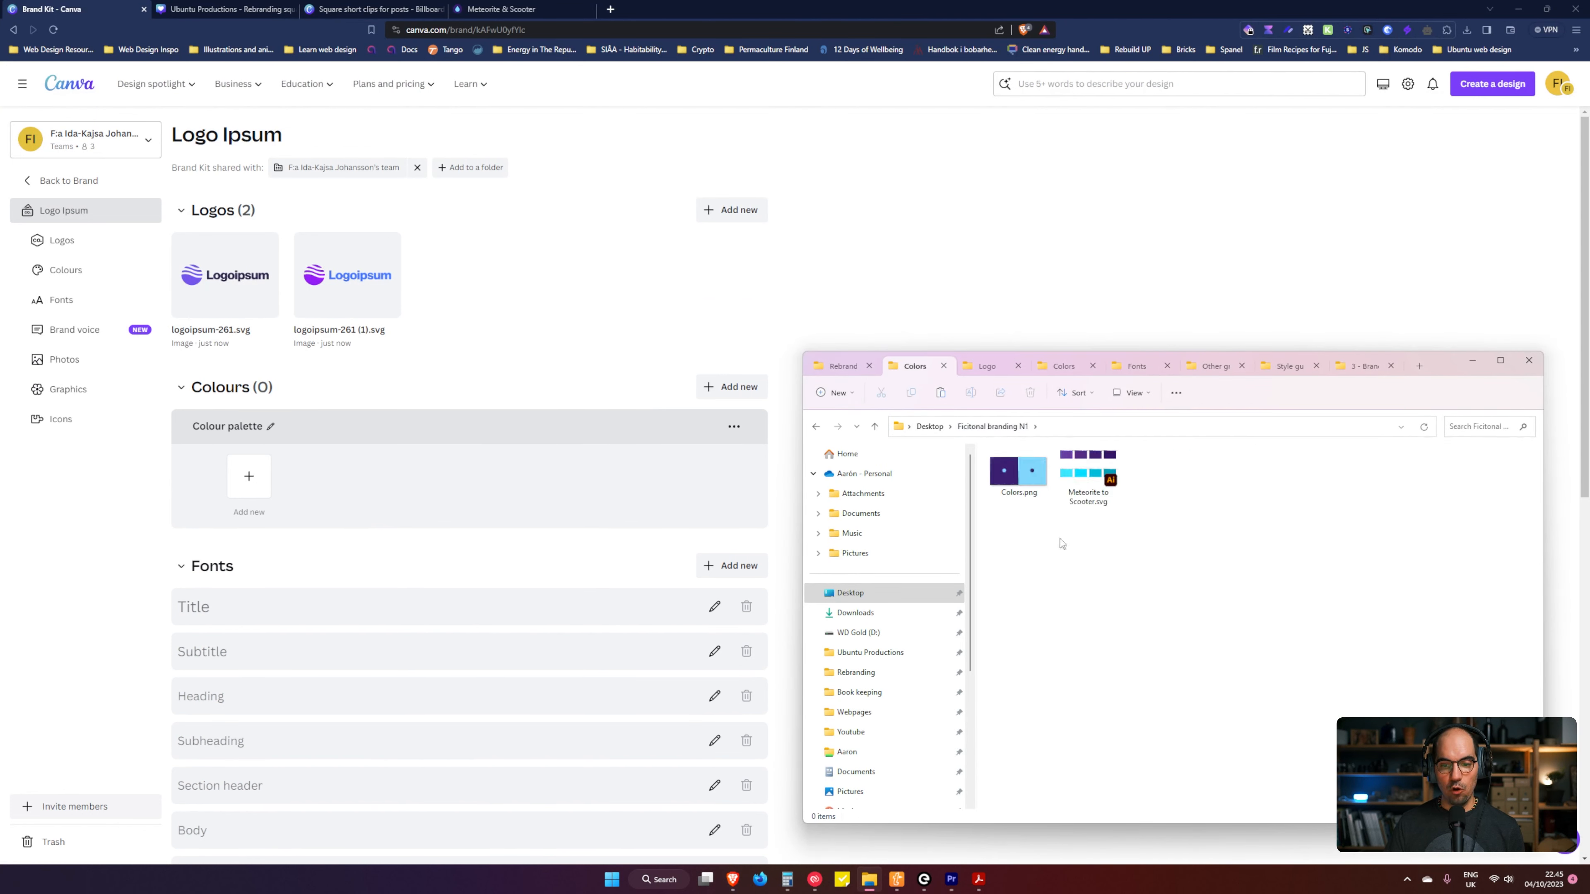
{"action": "key", "text": "Return"}
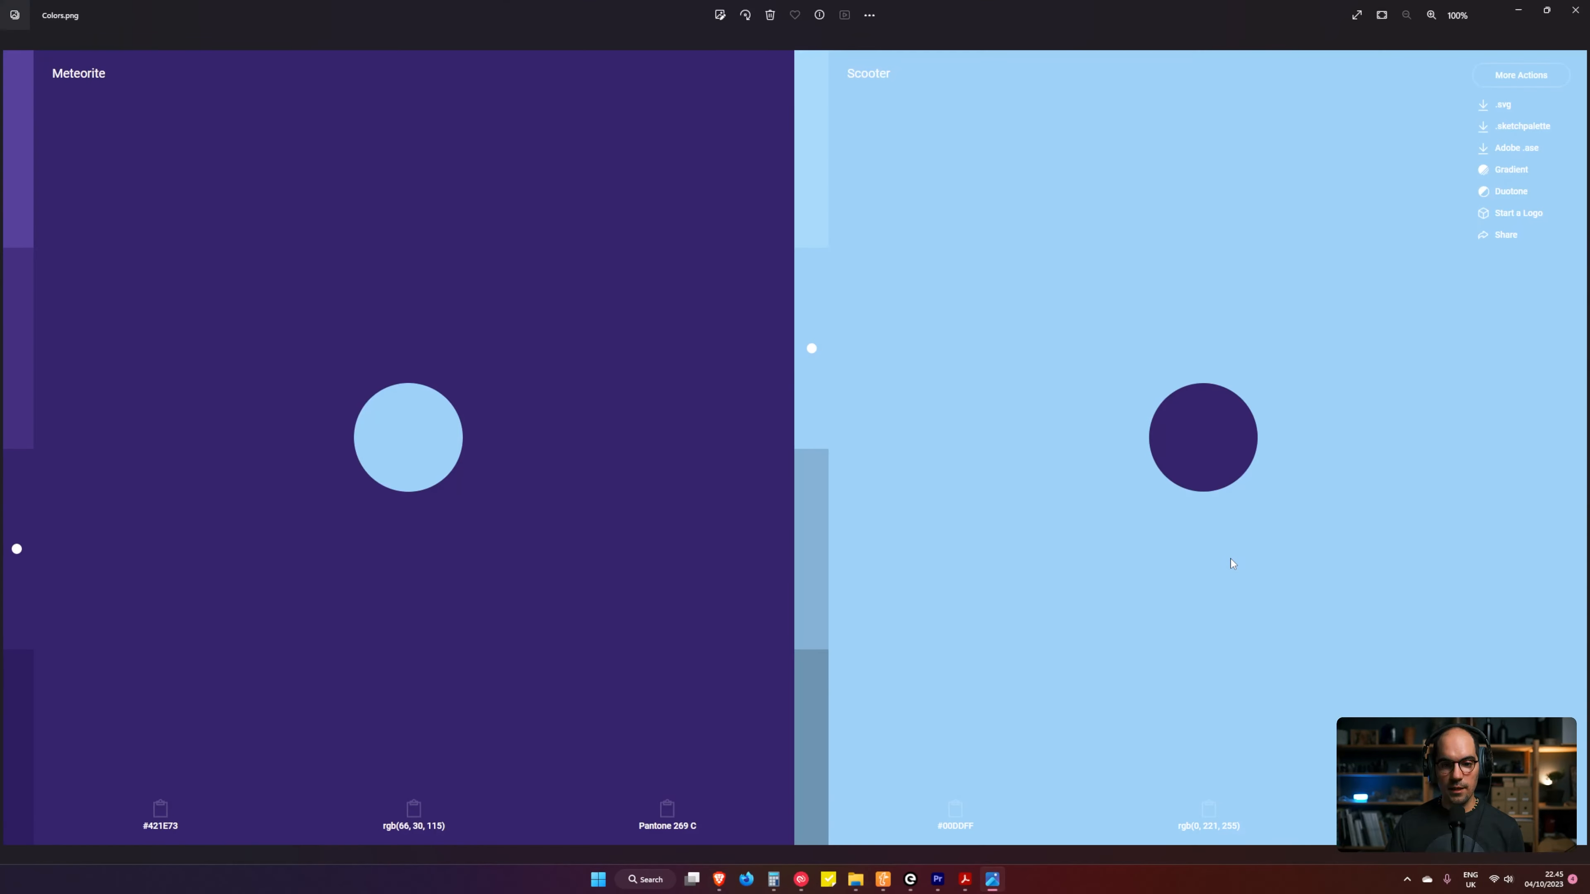
{"action": "left_click", "coordinate": [1517, 10]}
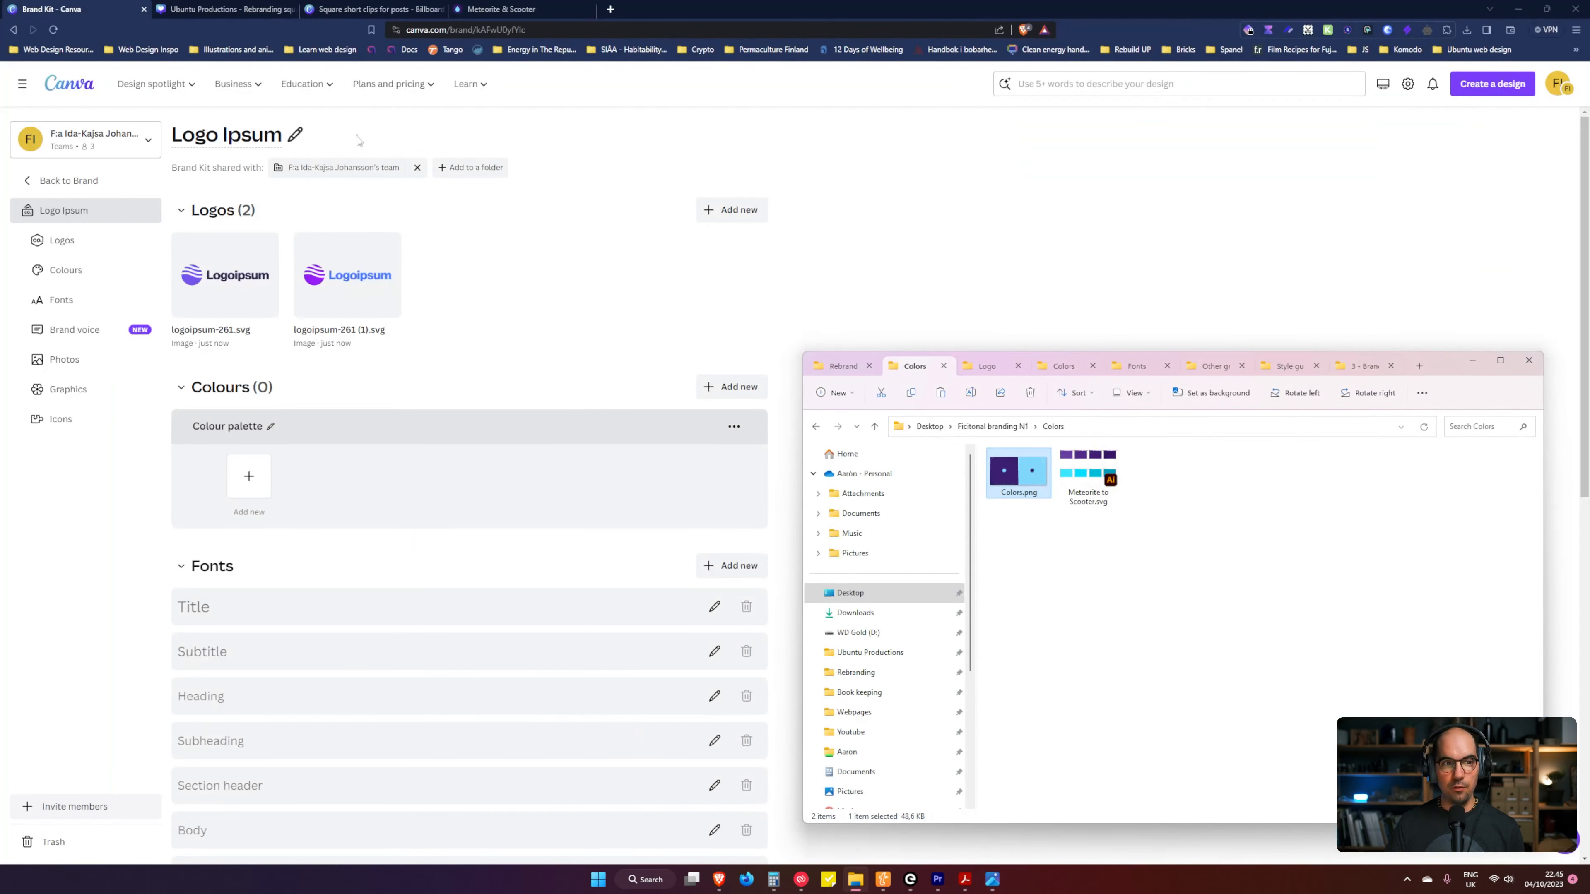
Step: Switch to the Pigment colour site and open the #421E73 and #00DDFF colour pair from its overview
{"action": "left_click", "coordinate": [463, 10]}
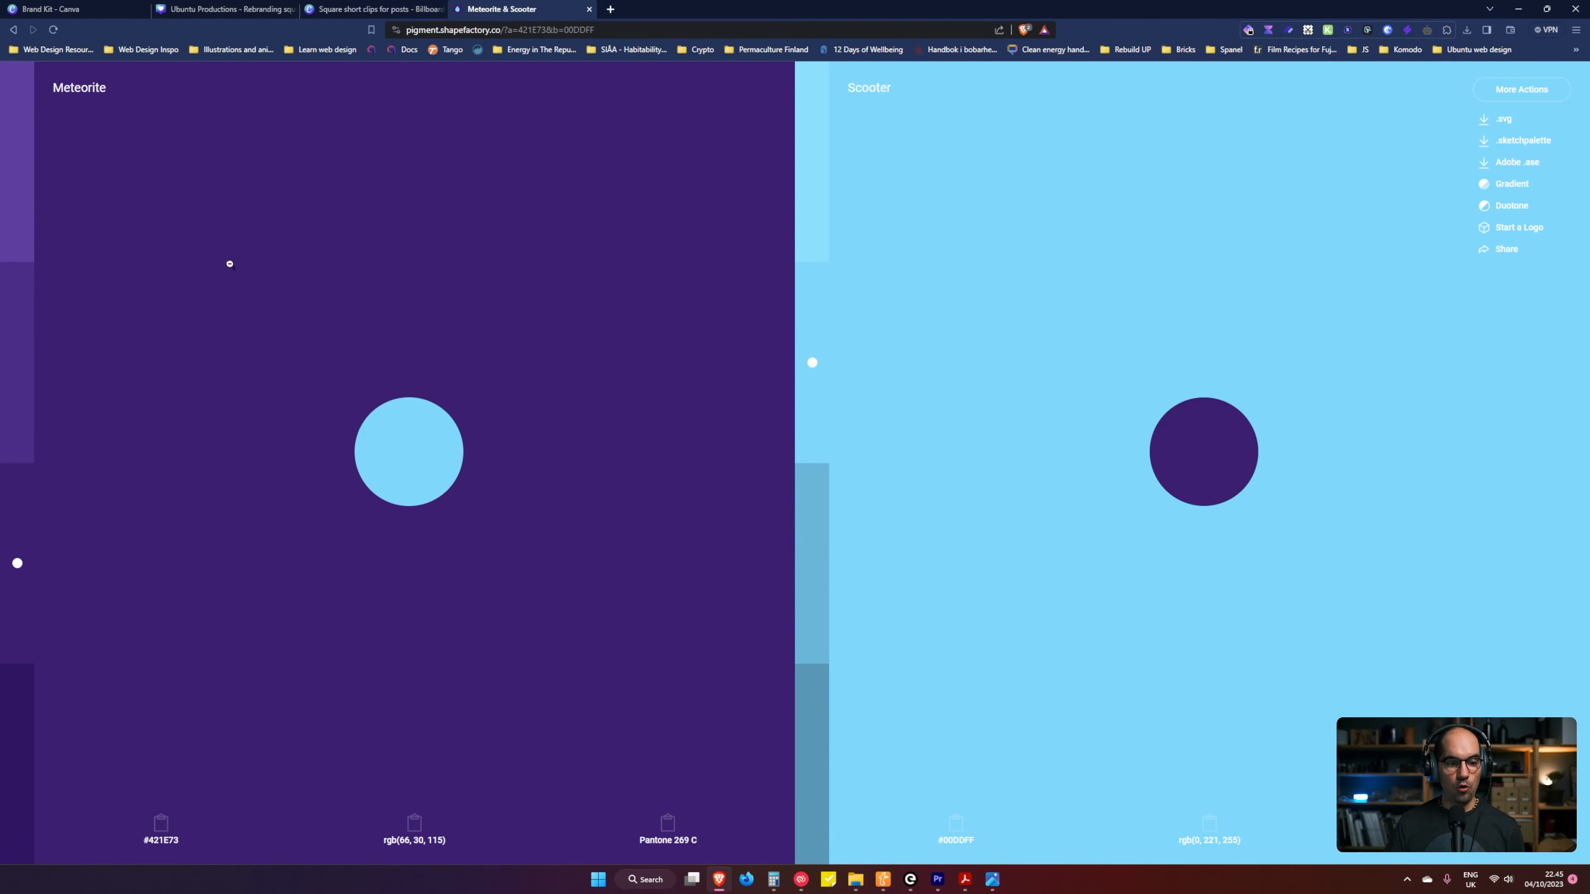
{"action": "left_click", "coordinate": [321, 200]}
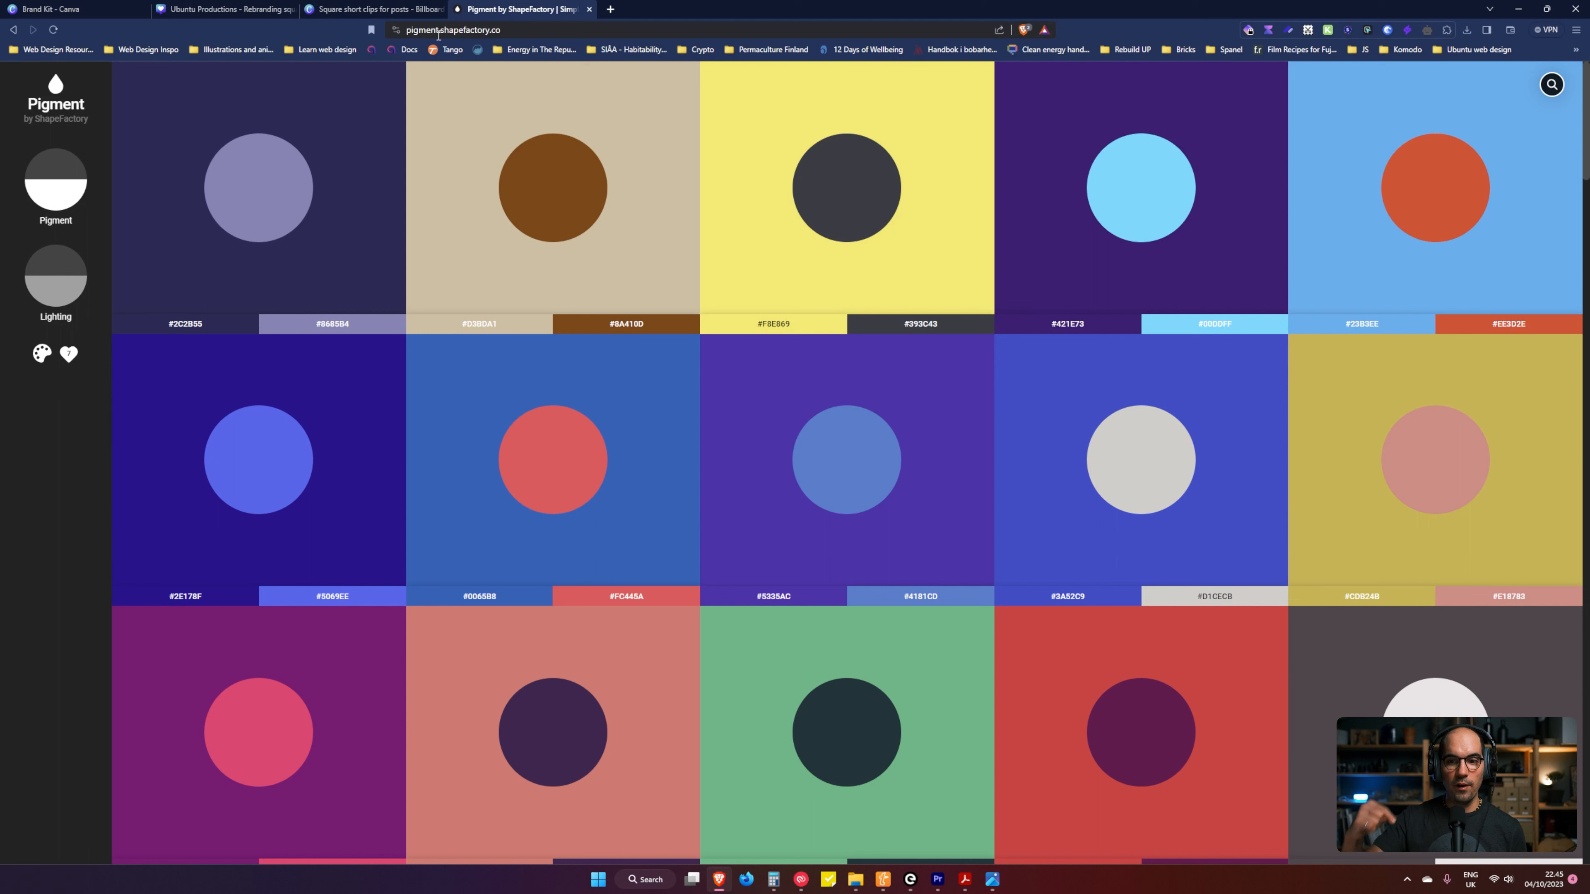
{"action": "left_click", "coordinate": [1181, 198]}
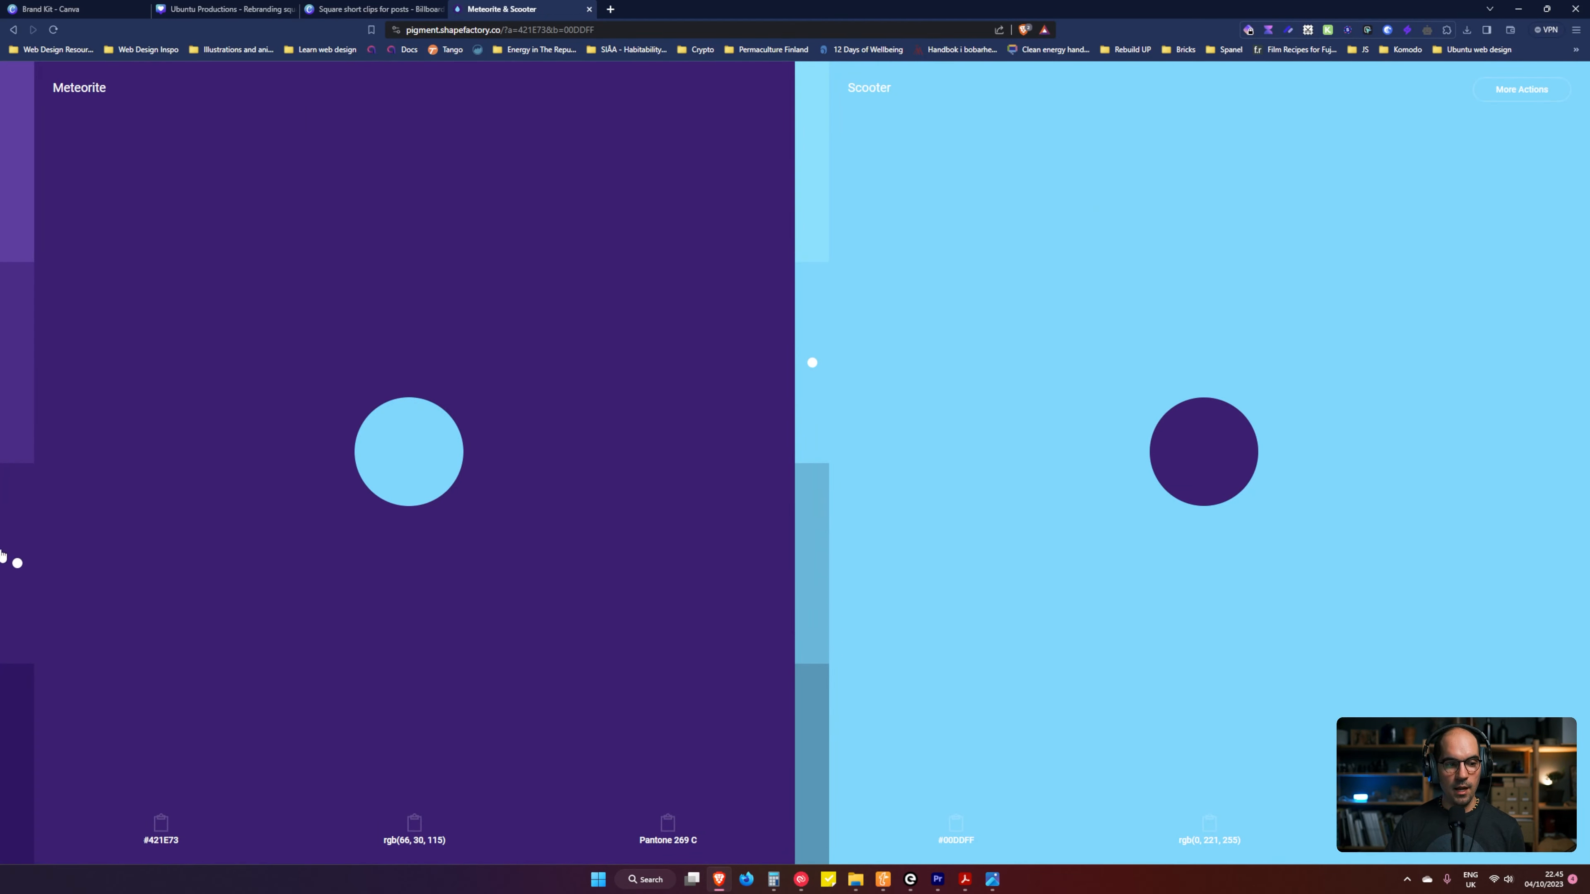
Step: Try the shades of both colours, keeping the base Meteorite purple and choosing Scooter Dark Shade 01
{"action": "left_click", "coordinate": [20, 391]}
{"action": "left_click", "coordinate": [14, 194]}
{"action": "left_click", "coordinate": [12, 501]}
{"action": "left_click", "coordinate": [11, 729]}
{"action": "left_click", "coordinate": [19, 547]}
{"action": "left_click", "coordinate": [814, 537]}
{"action": "left_click", "coordinate": [810, 775]}
{"action": "left_click", "coordinate": [810, 532]}
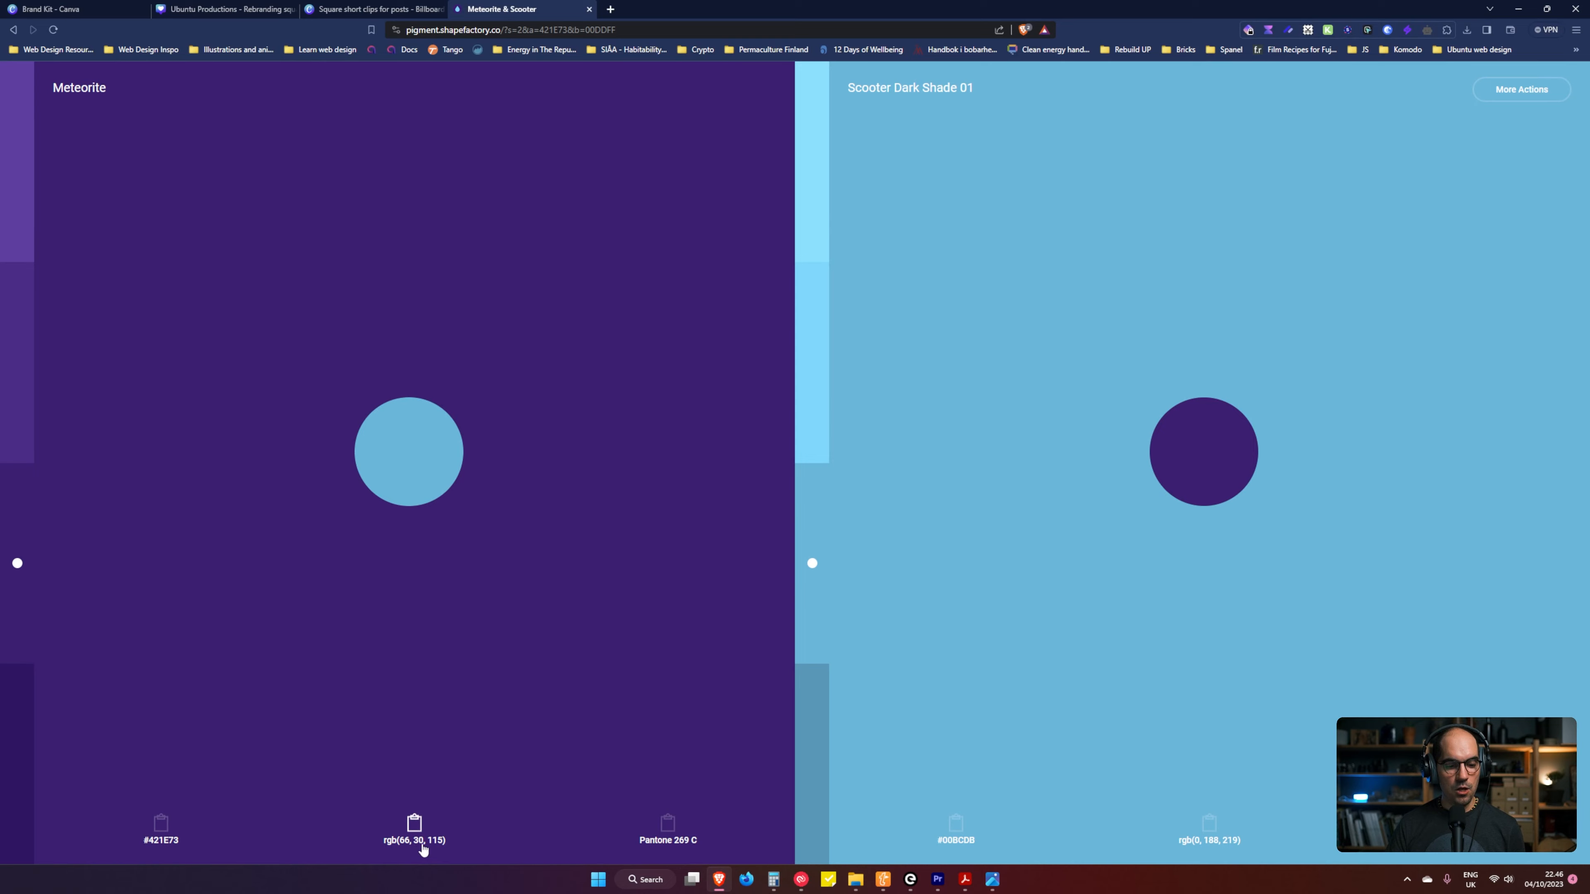
Step: Add the Meteorite purple #421E73 to the Logo Ipsum brand kit's colour palette
{"action": "left_click", "coordinate": [225, 8]}
{"action": "left_click_drag", "start_coordinate": [50, 9], "coordinate": [416, 6]}
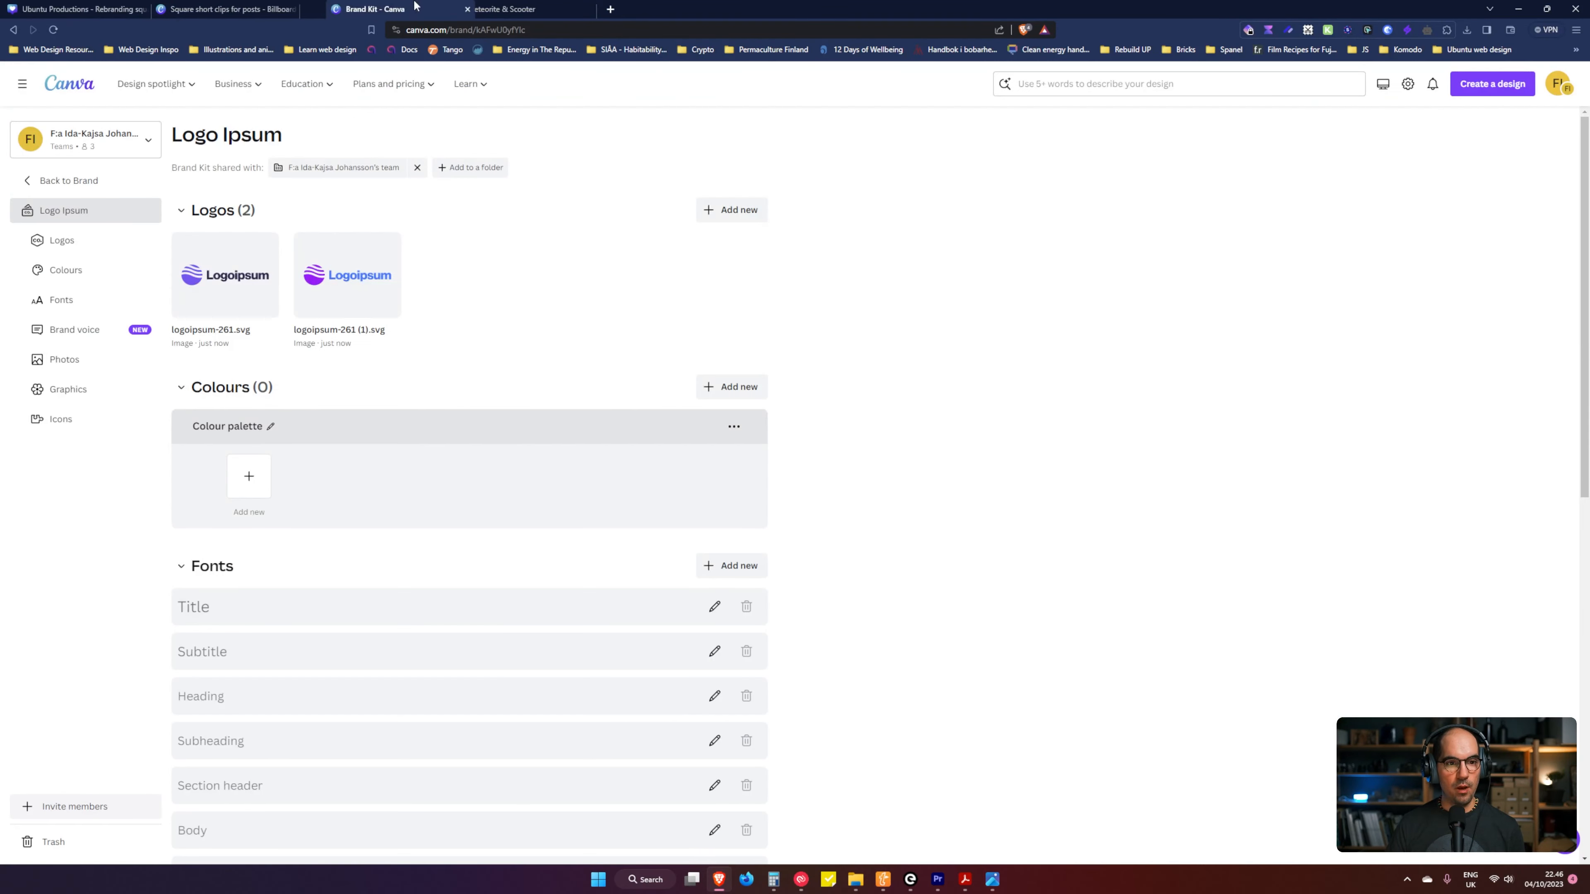
{"action": "left_click", "coordinate": [249, 476]}
{"action": "type", "text": "#421E73"}
{"action": "left_click", "coordinate": [511, 520]}
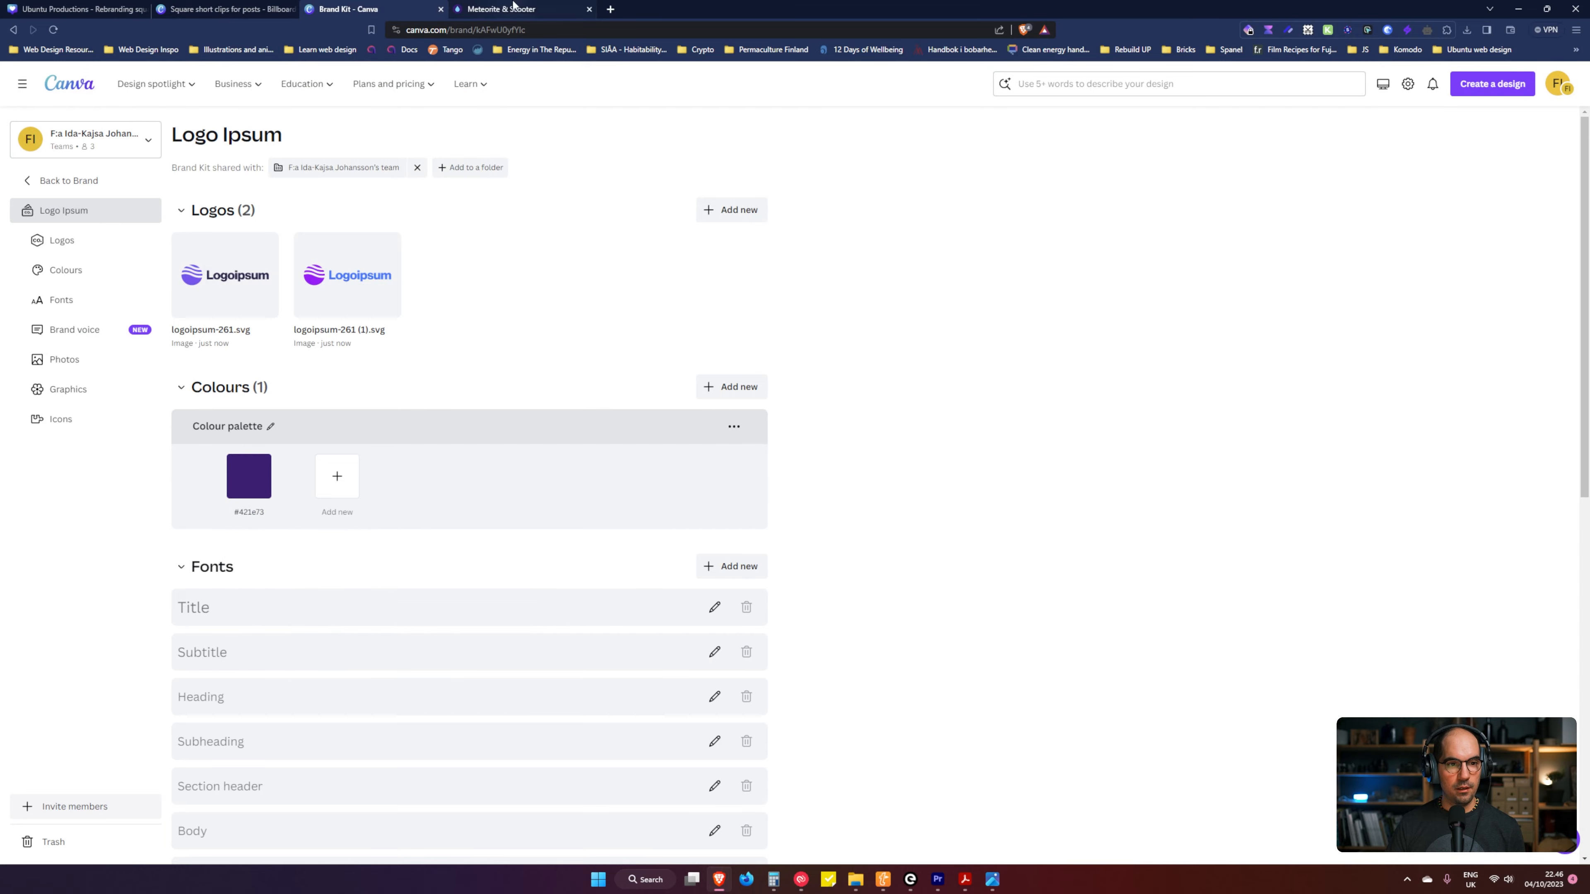
Step: Copy the hex code of Scooter Dark Shade 01 from Pigment and add #00BCDB to the brand kit's palette
{"action": "left_click", "coordinate": [500, 9]}
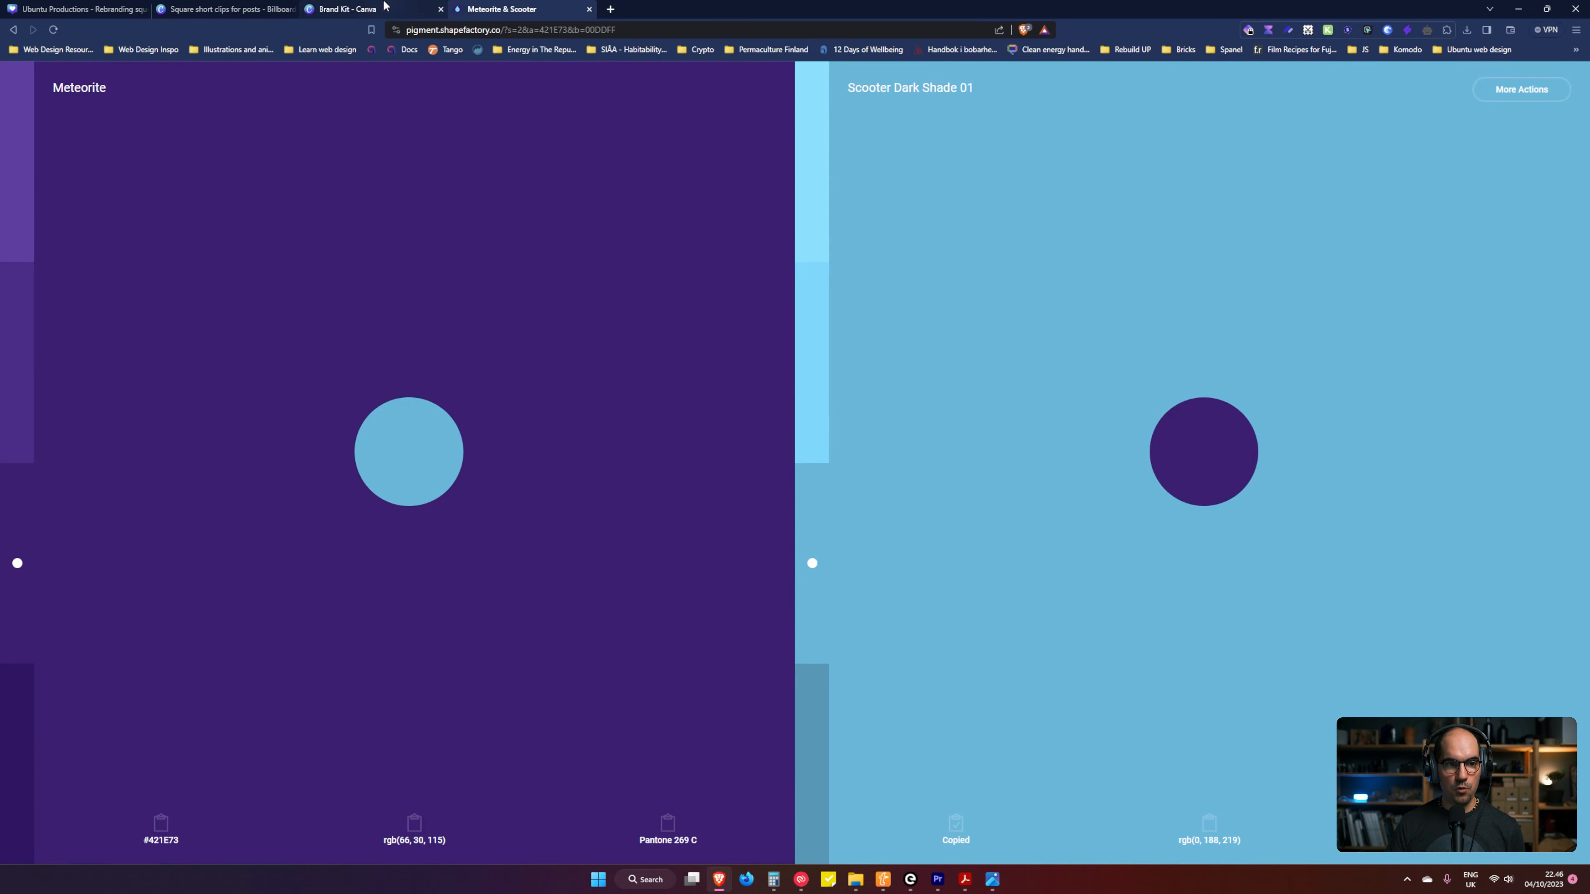
{"action": "left_click", "coordinate": [349, 9]}
{"action": "left_click", "coordinate": [337, 476]}
{"action": "type", "text": "#00BCDB"}
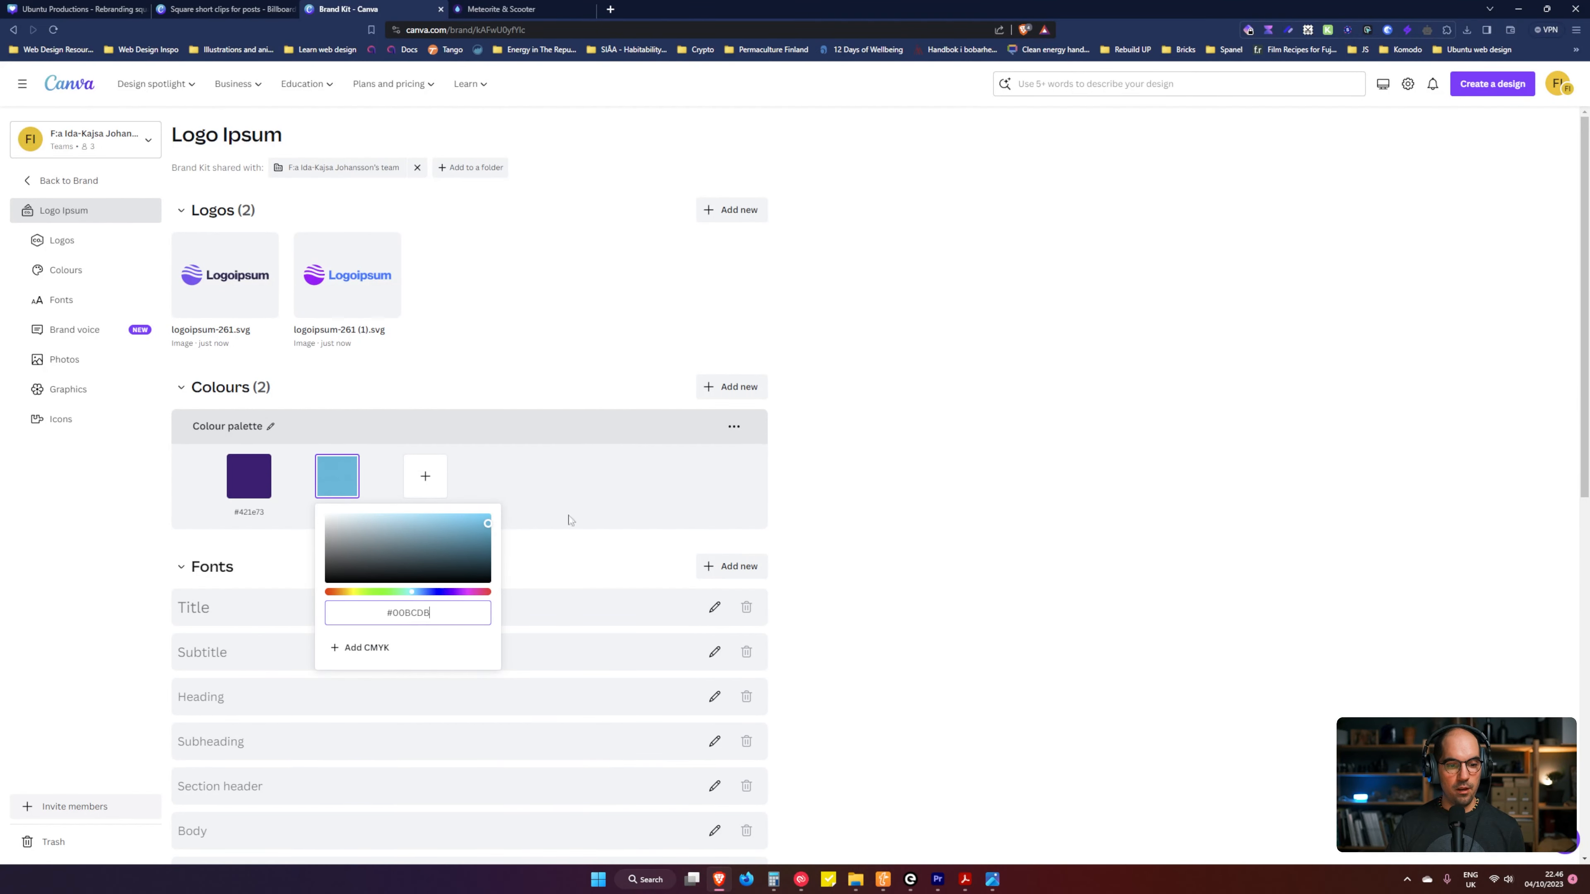
{"action": "left_click", "coordinate": [423, 494]}
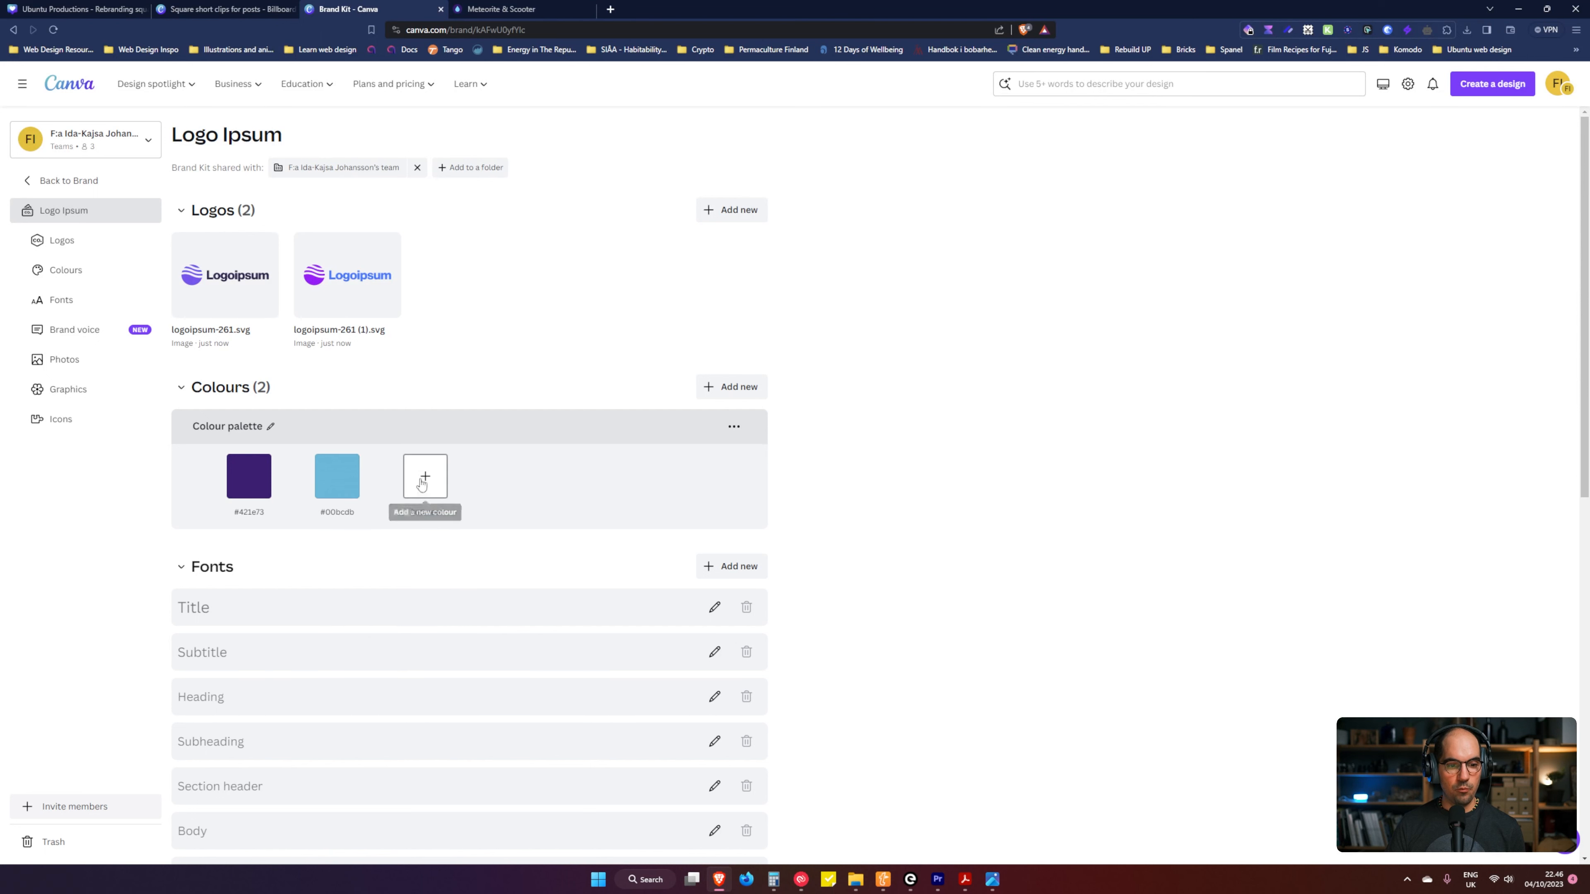
Step: Add the dark grey #303030 to the colour palette
{"action": "left_click", "coordinate": [424, 494]}
{"action": "left_click_drag", "start_coordinate": [436, 557], "coordinate": [372, 571]}
{"action": "left_click", "coordinate": [528, 485]}
Step: Add two light greys, #E8E8E8 and #F1F1F1, to the colour palette
{"action": "left_click", "coordinate": [527, 486]}
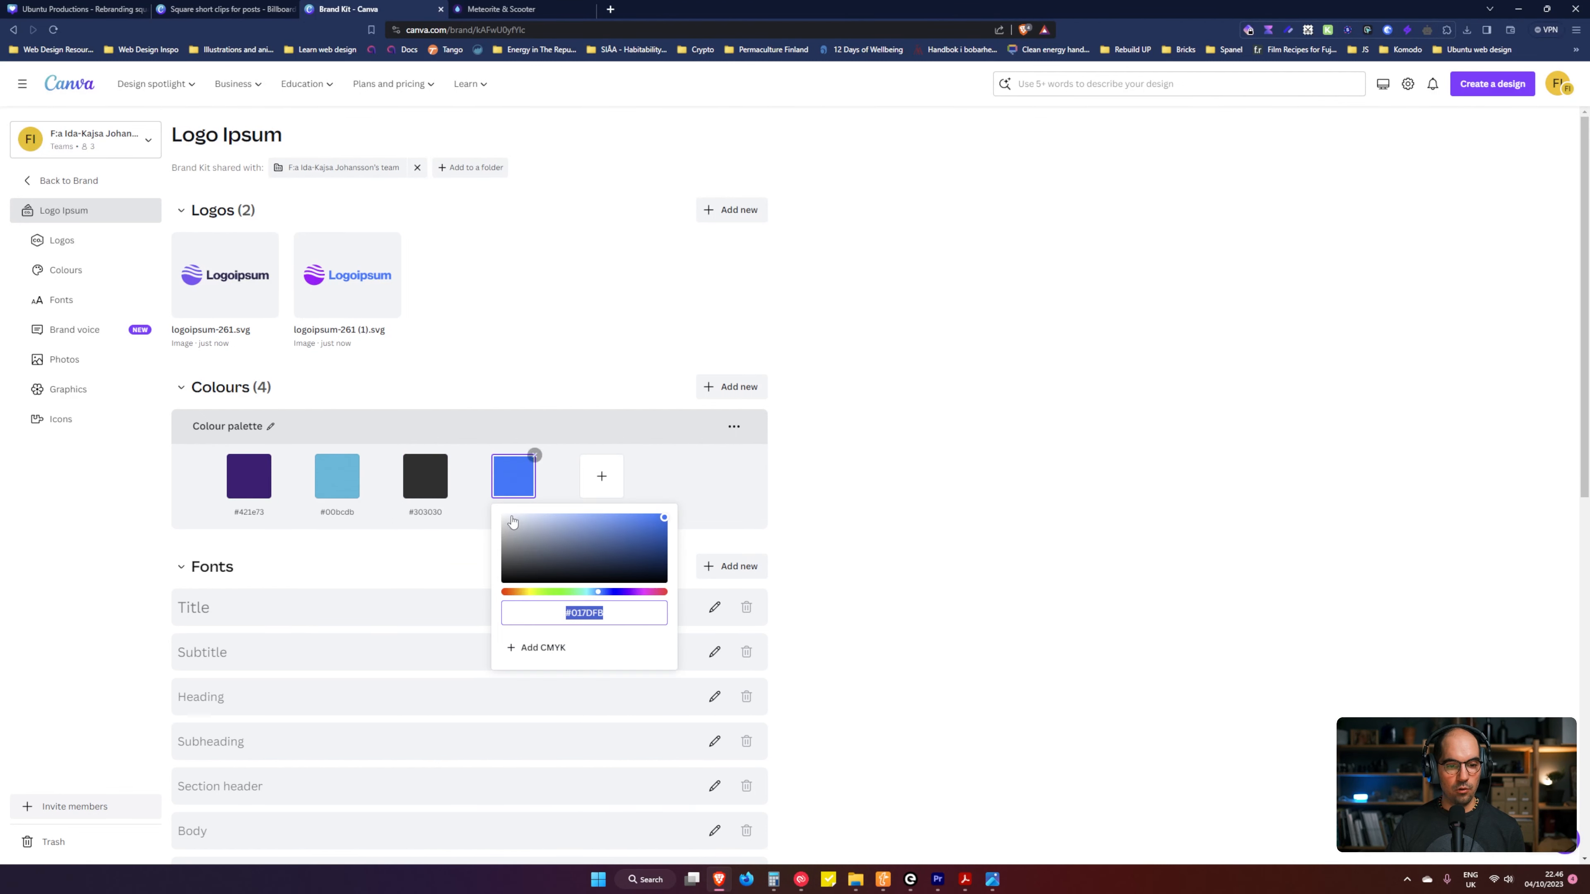
{"action": "left_click_drag", "start_coordinate": [520, 540], "coordinate": [489, 530]}
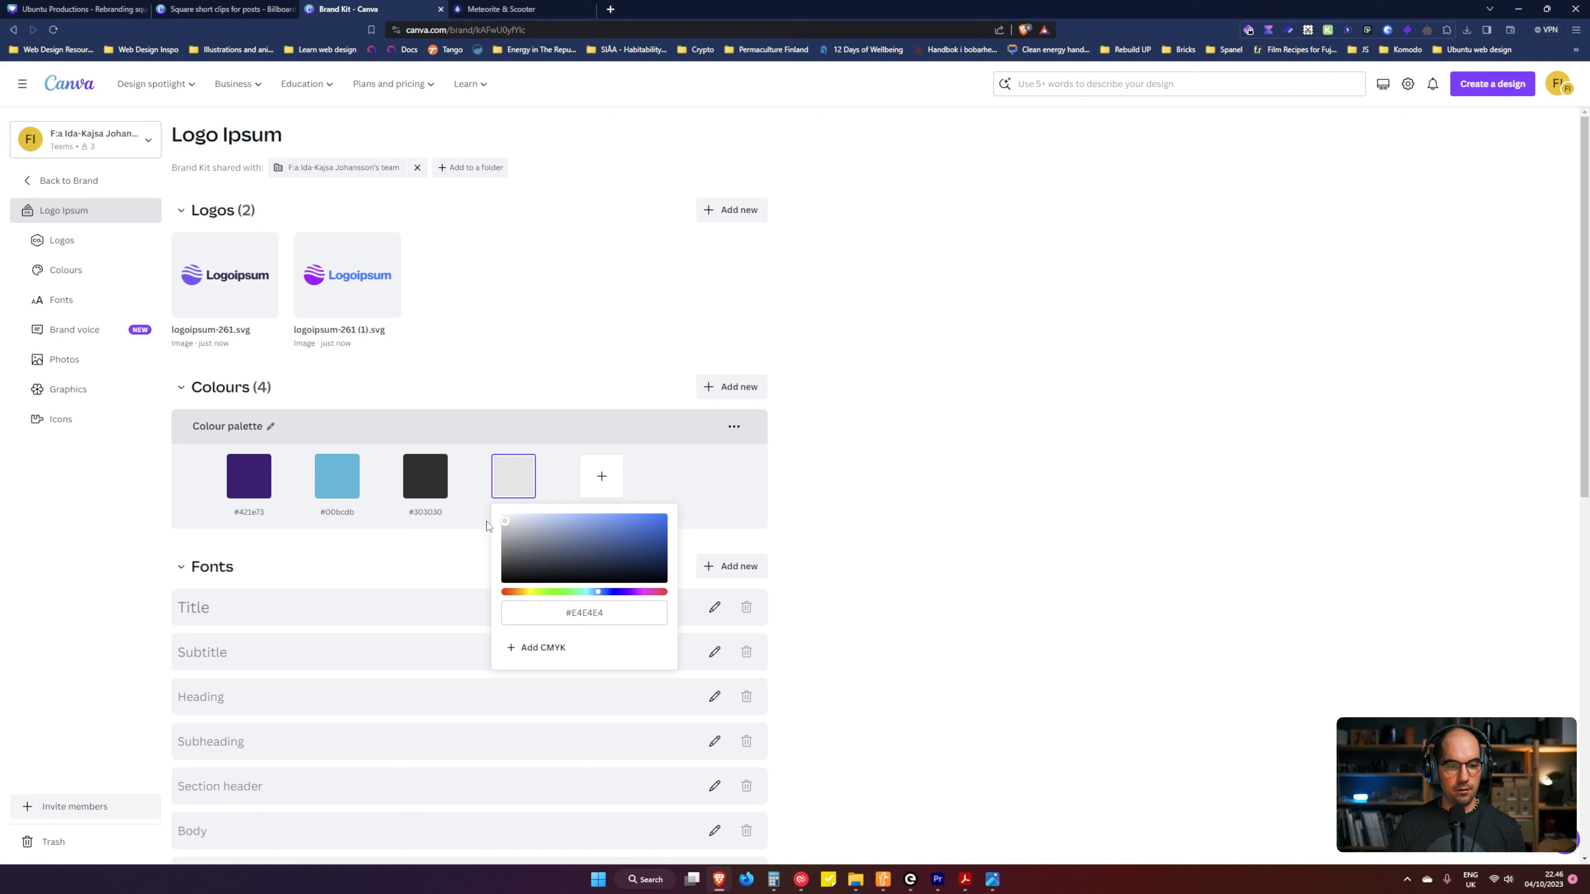
{"action": "left_click", "coordinate": [601, 476]}
{"action": "left_click_drag", "start_coordinate": [593, 559], "coordinate": [574, 523]}
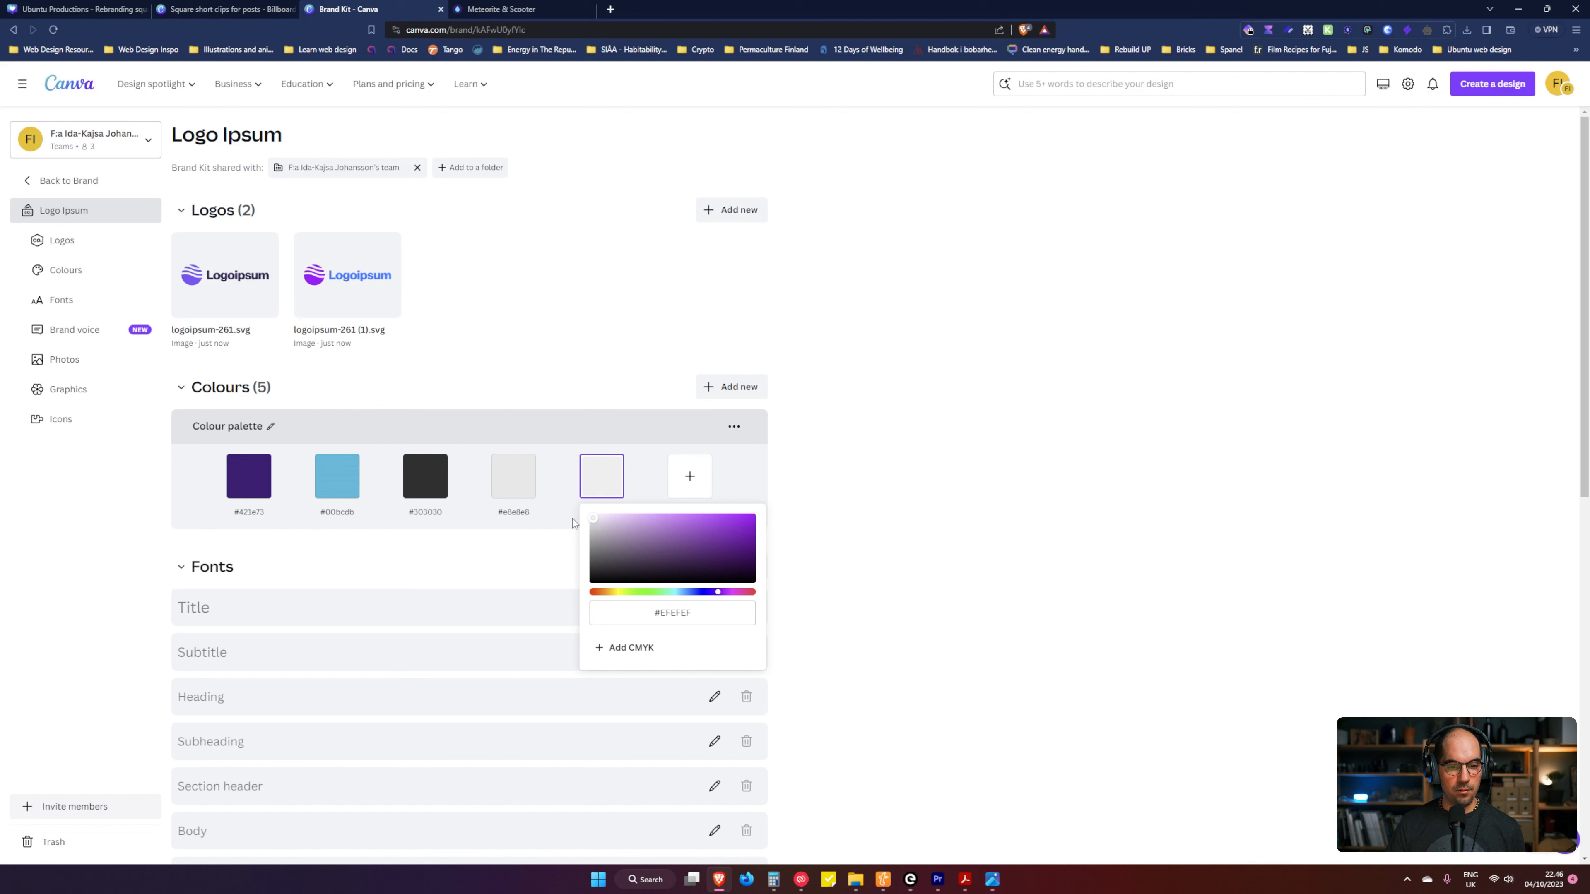
{"action": "left_click", "coordinate": [909, 479]}
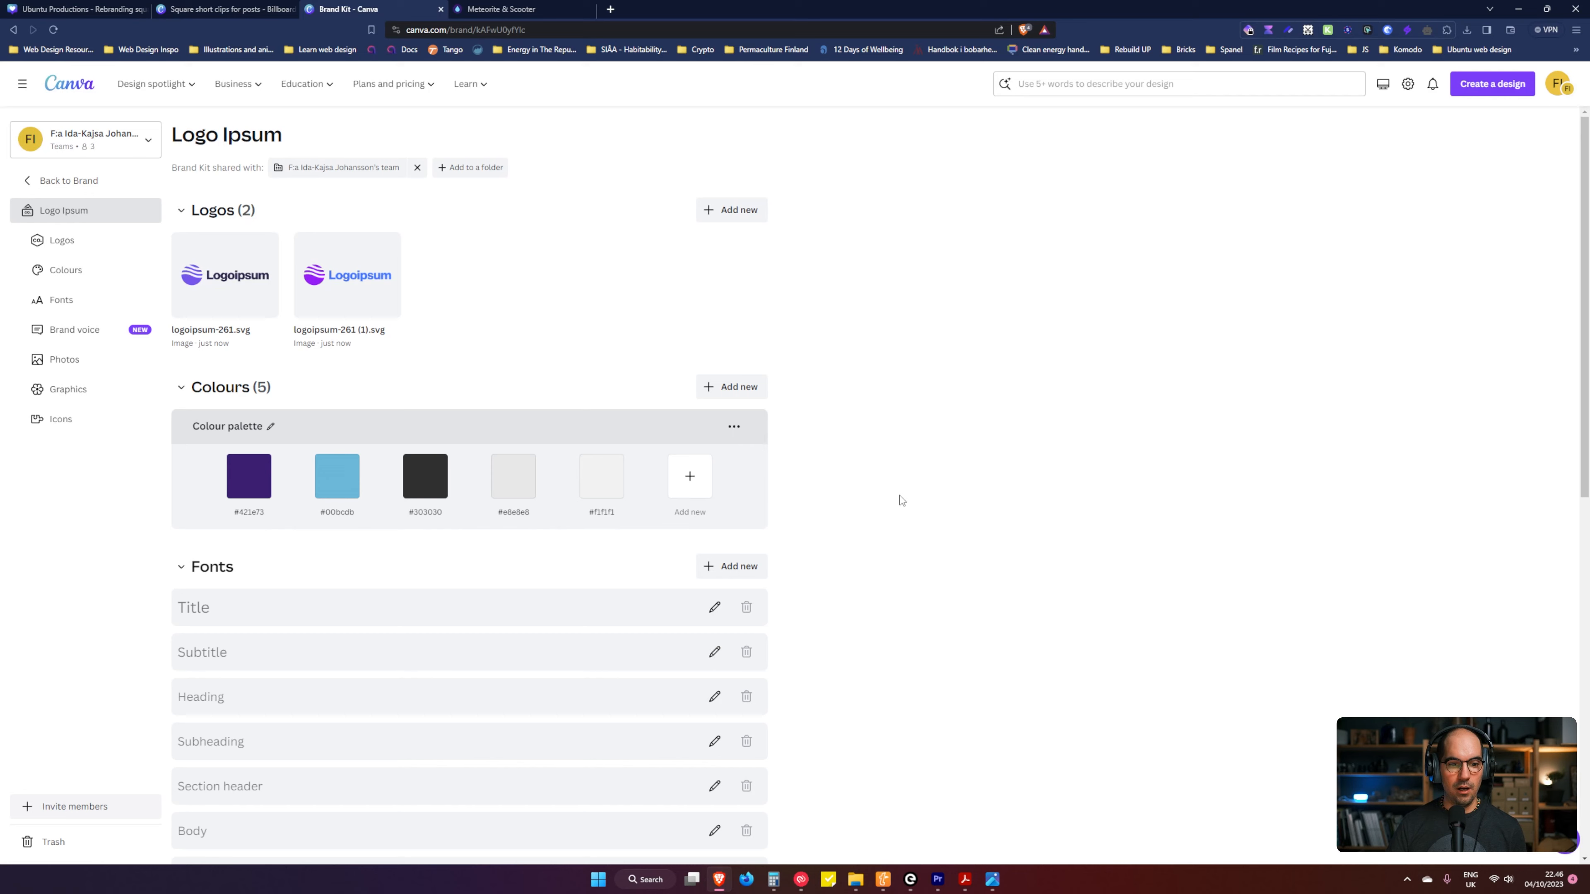
Step: Open the Title text style for editing and look at the available fonts without choosing one
{"action": "scroll", "coordinate": [848, 528], "scroll_direction": "down", "scroll_amount": 3}
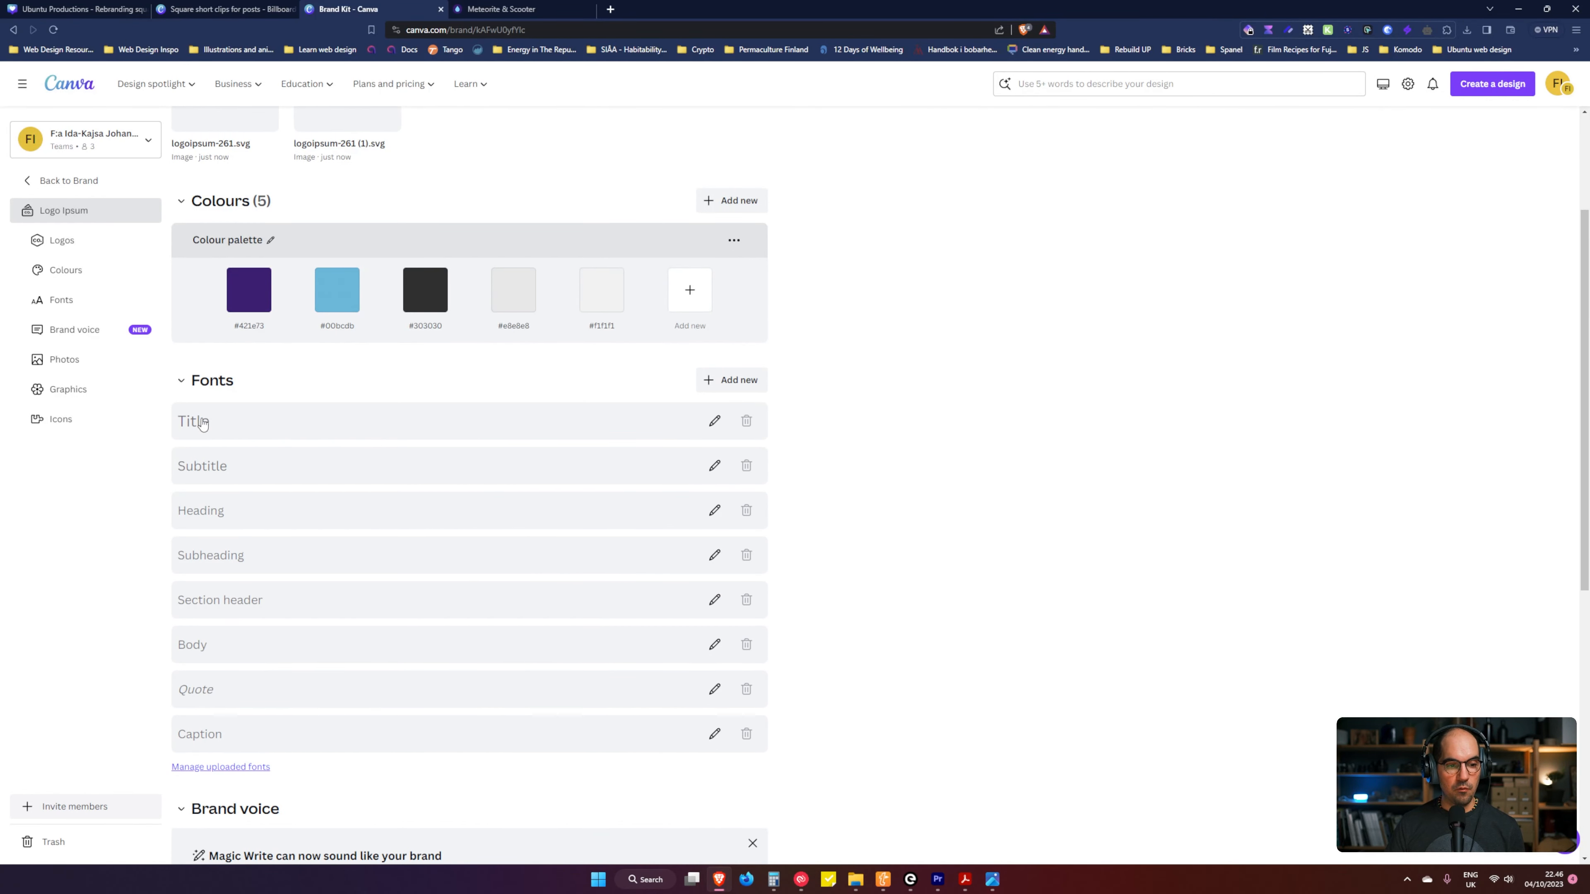
{"action": "left_click", "coordinate": [714, 421]}
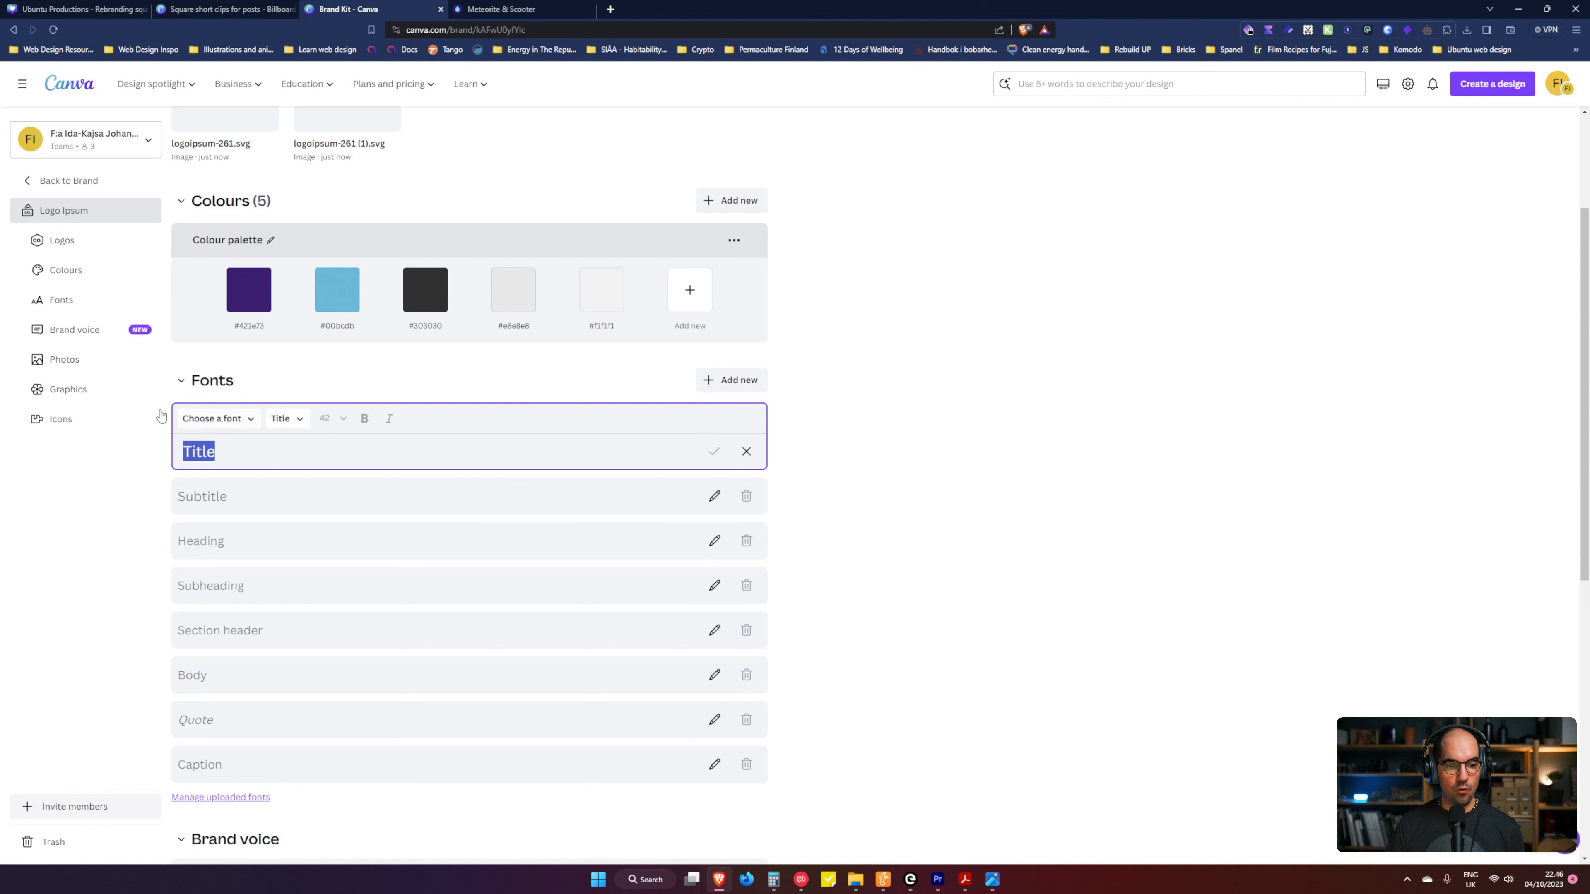
{"action": "left_click", "coordinate": [216, 418]}
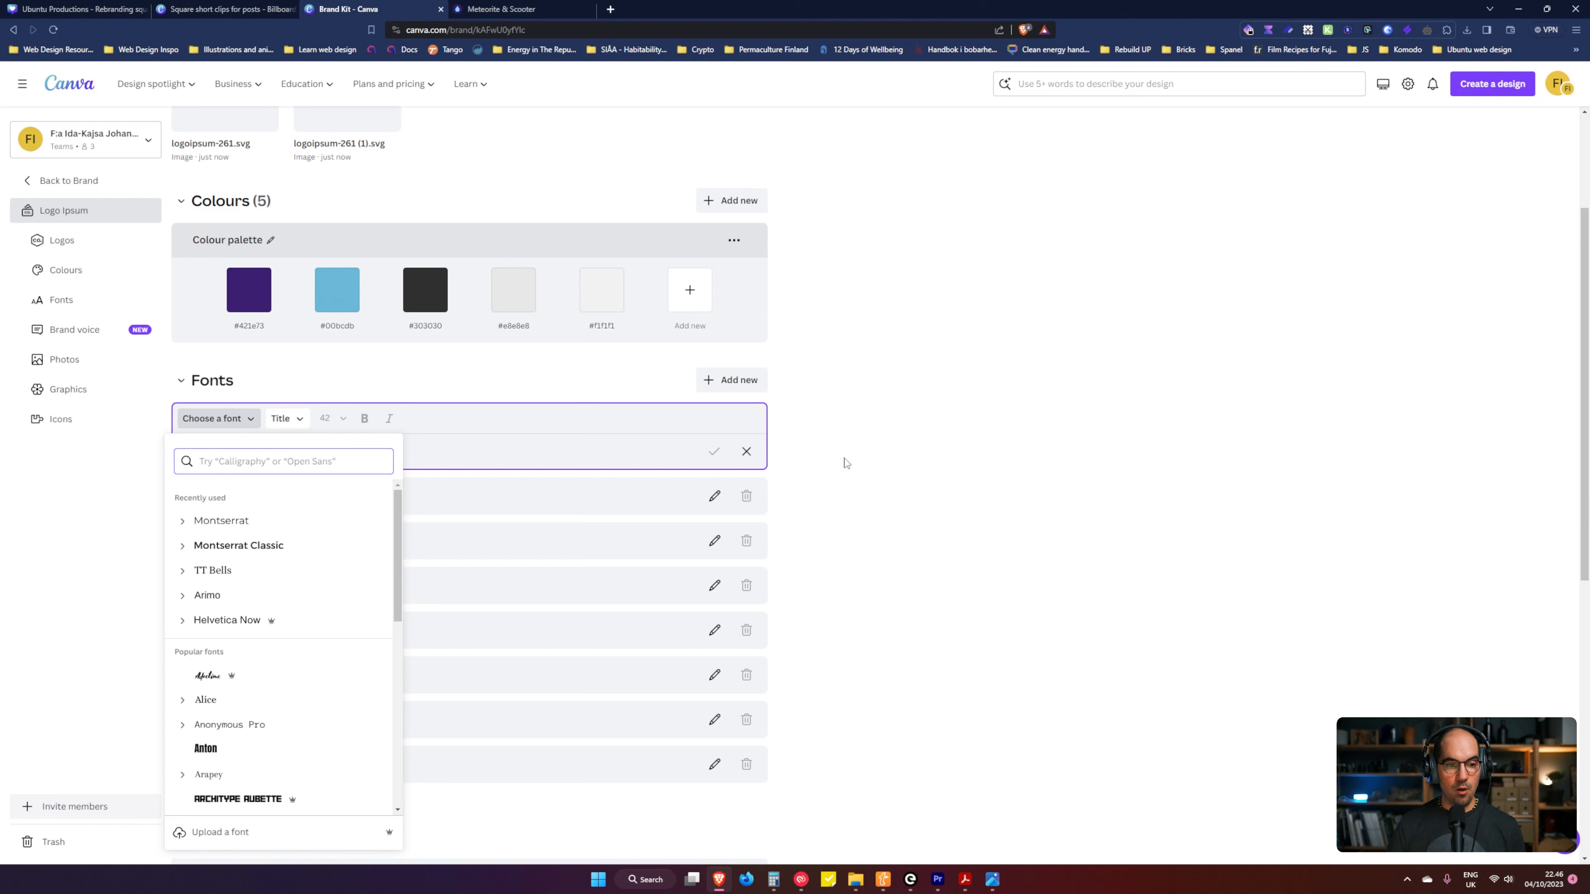
{"action": "left_click", "coordinate": [873, 460]}
Step: Upload the REM Bold, Light and Regular font files from the branding folder's Fonts subfolder, accepting the font rights statement
{"action": "left_click", "coordinate": [738, 384]}
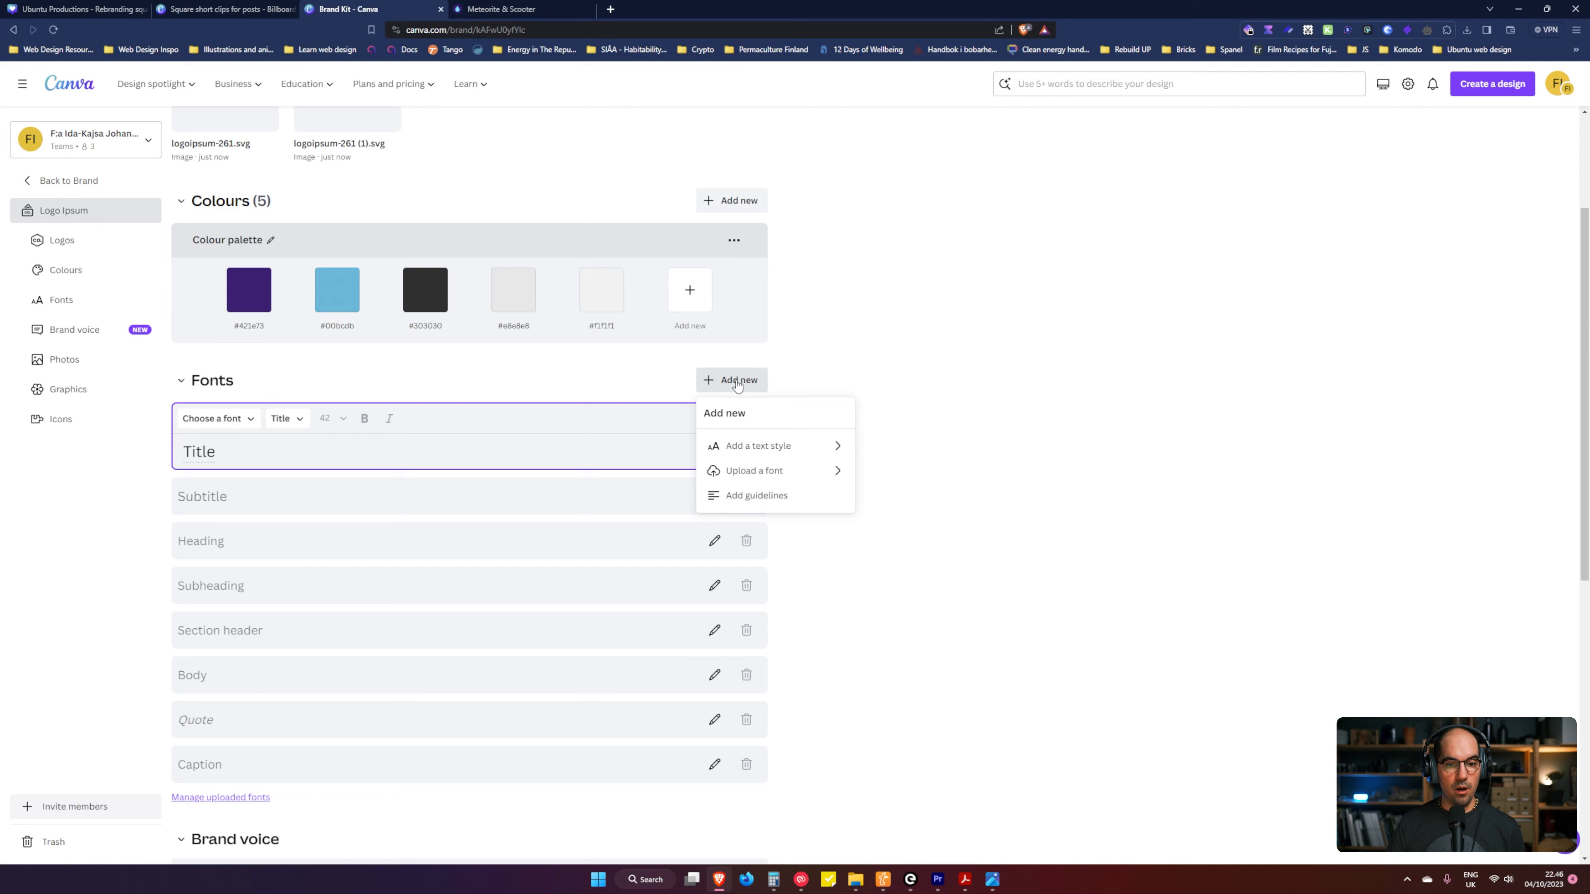
{"action": "left_click", "coordinate": [774, 467]}
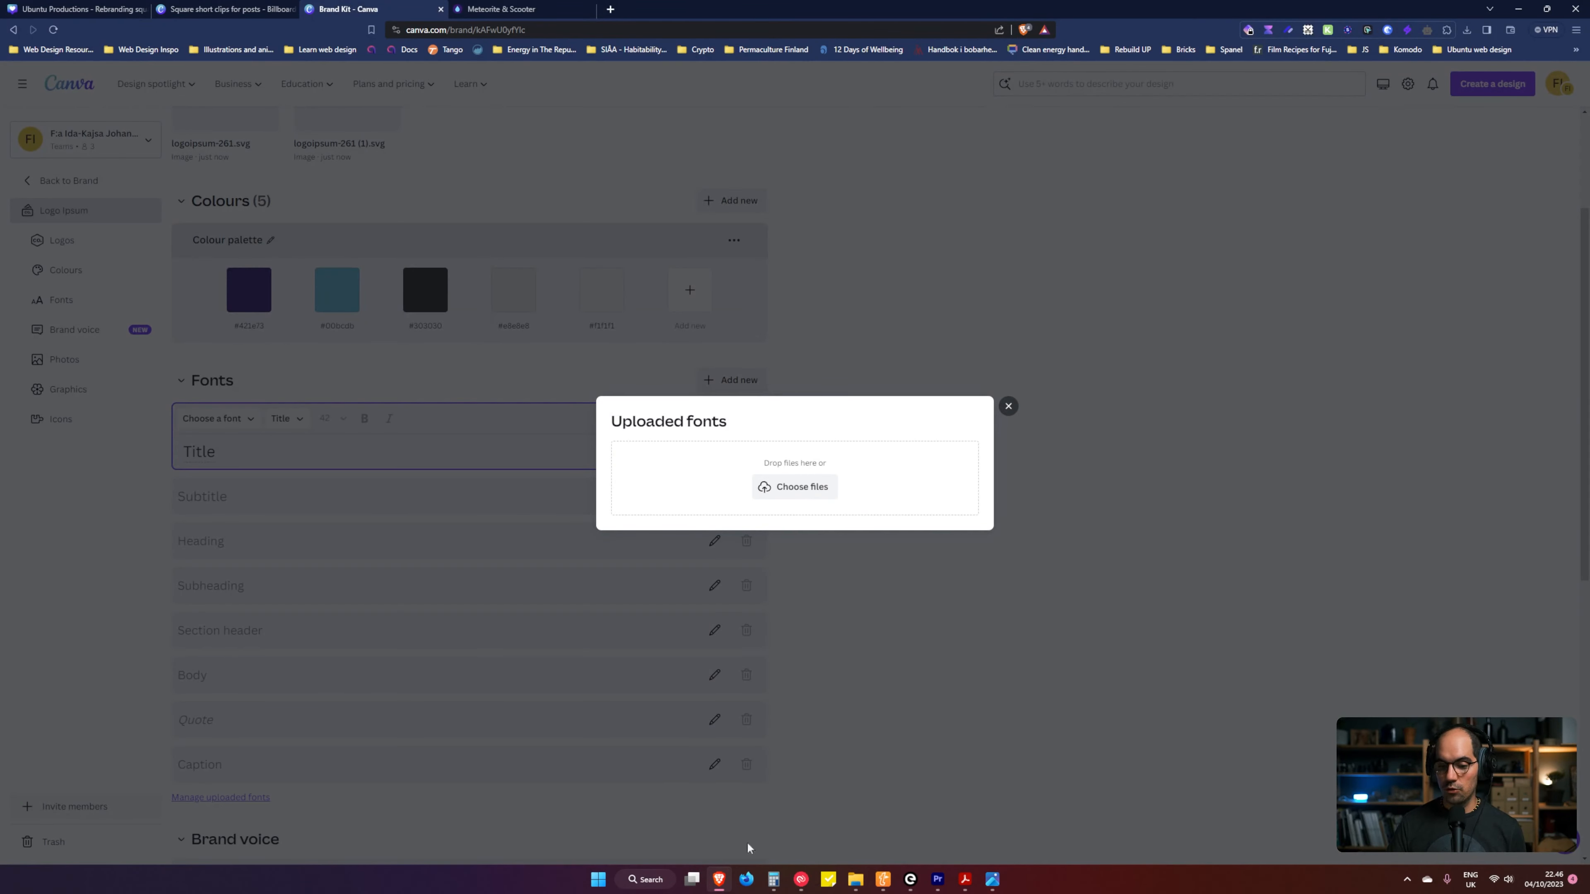
{"action": "left_click", "coordinate": [855, 879]}
{"action": "left_click", "coordinate": [901, 357]}
{"action": "left_click_drag", "start_coordinate": [1432, 358], "coordinate": [1506, 364]}
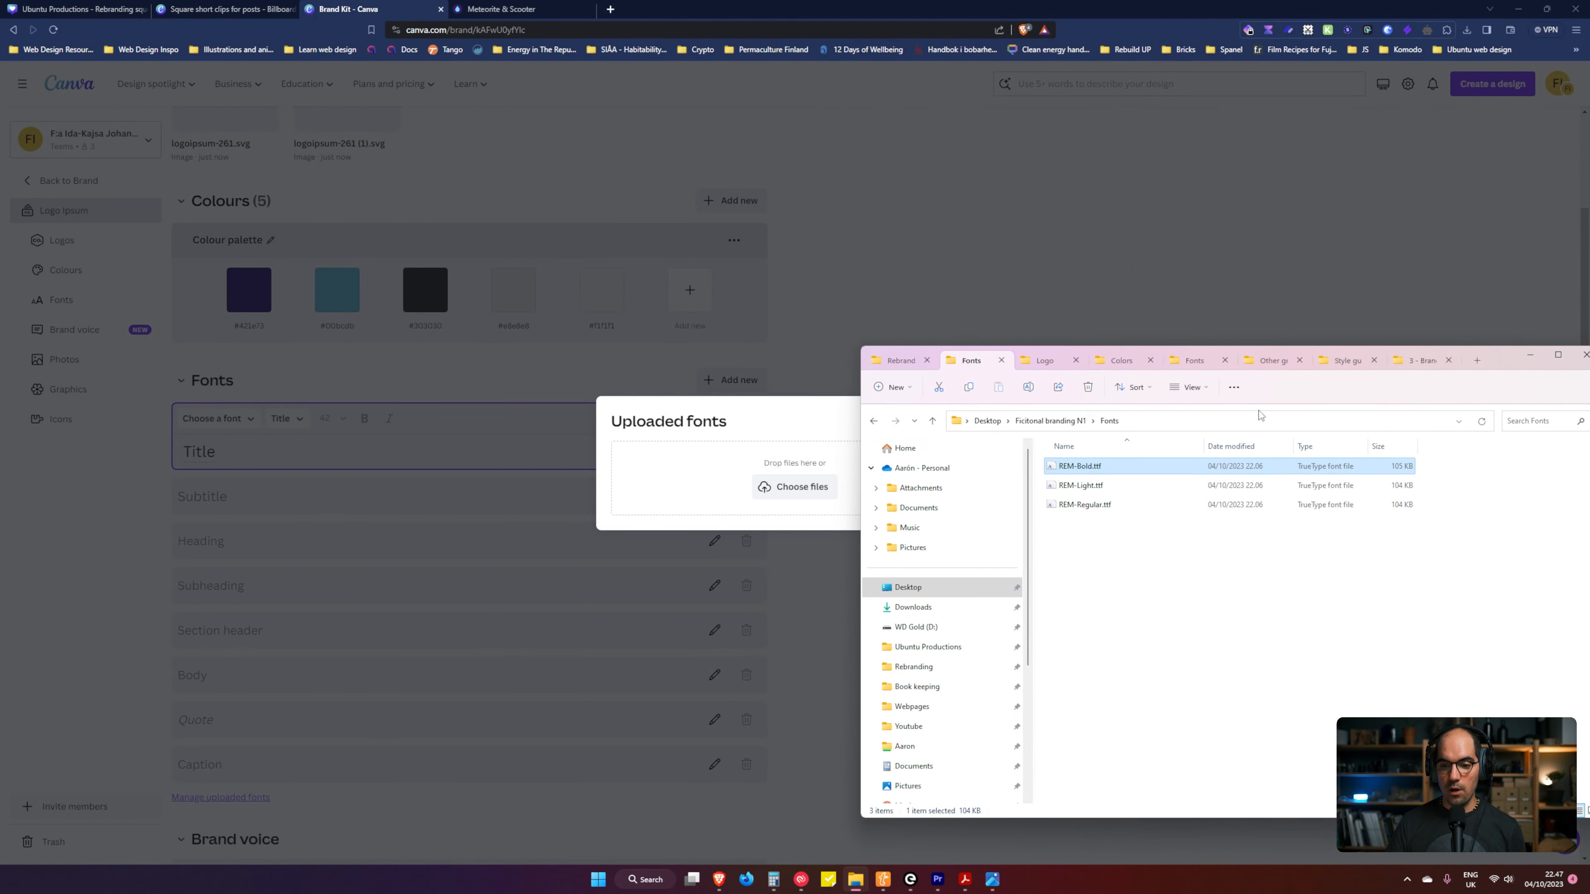
{"action": "left_click", "coordinate": [1085, 505], "text": "shift"}
{"action": "left_click_drag", "start_coordinate": [1091, 489], "coordinate": [781, 463]}
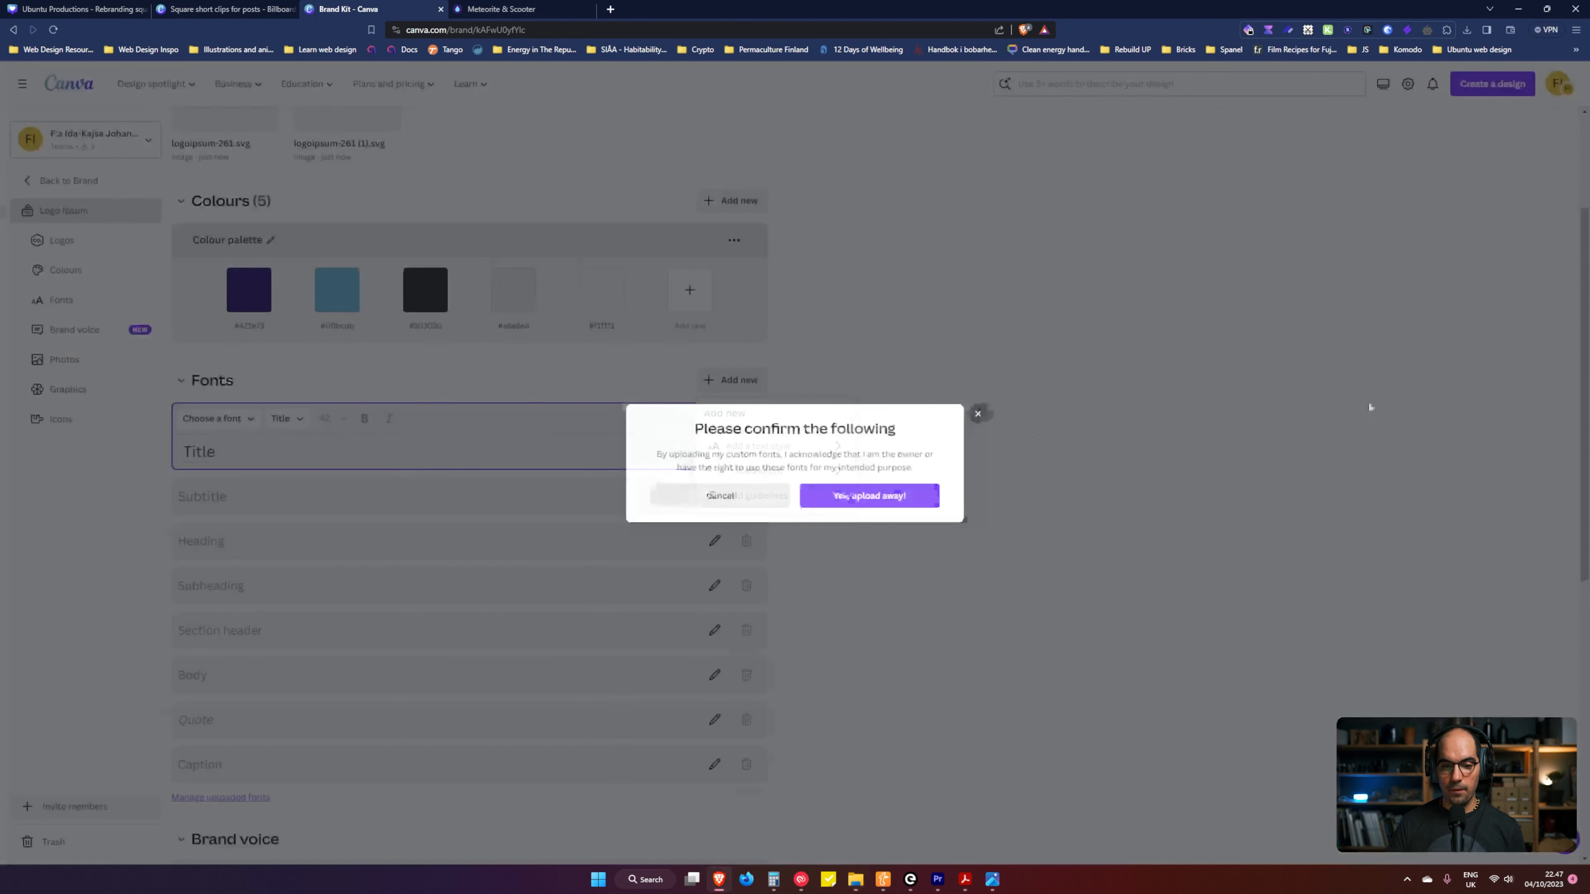
{"action": "left_click", "coordinate": [888, 497]}
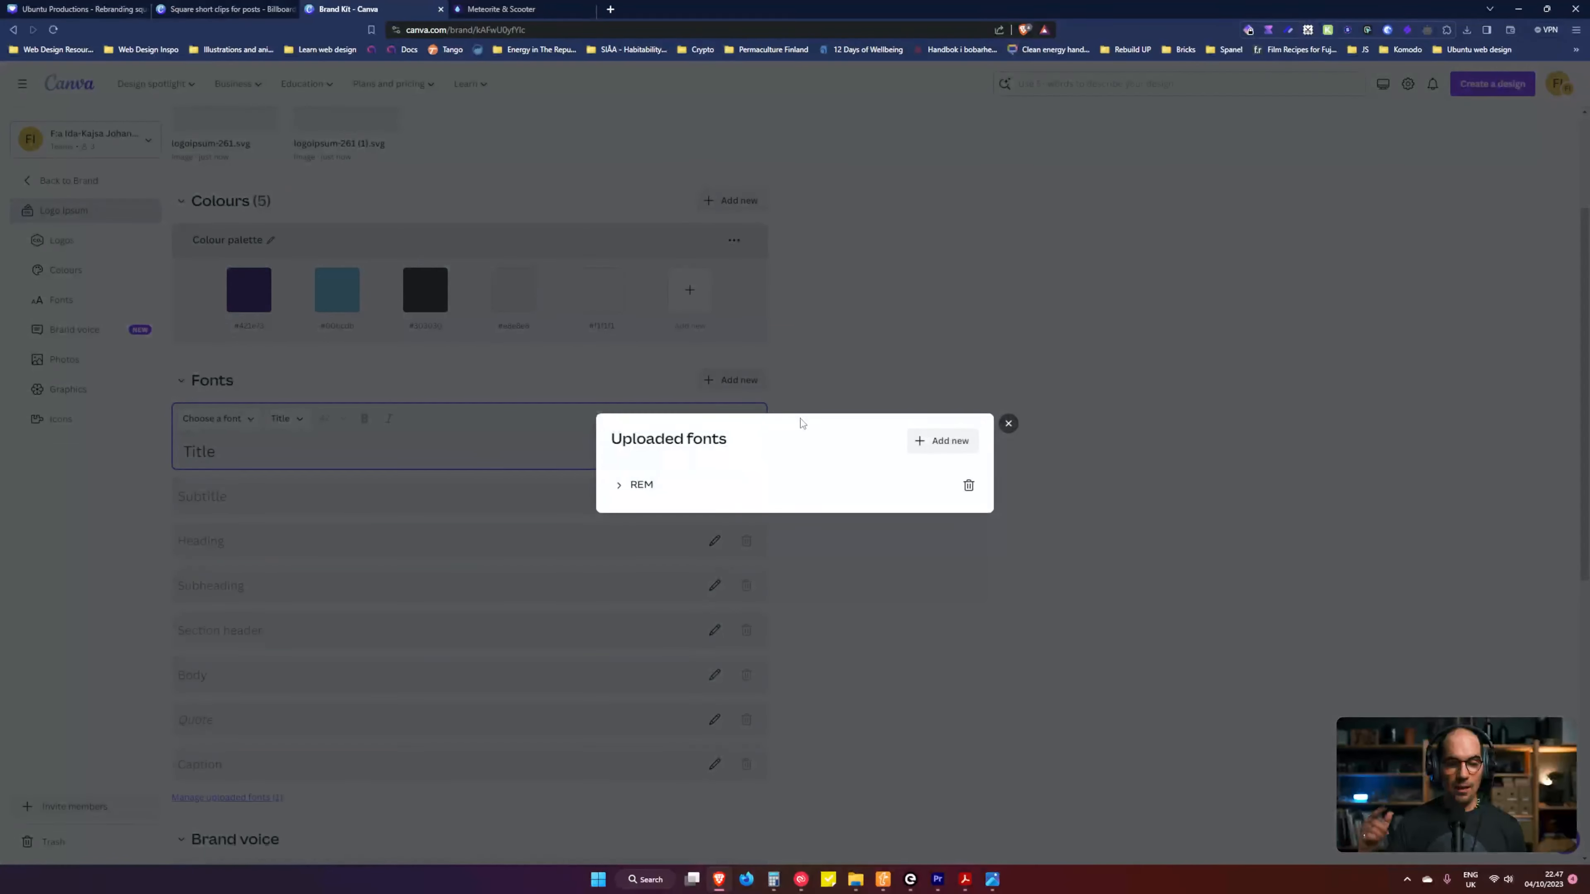
Step: Check the uploaded REM family's font files, close the overview and assign REM to the Title text style
{"action": "left_click", "coordinate": [619, 486]}
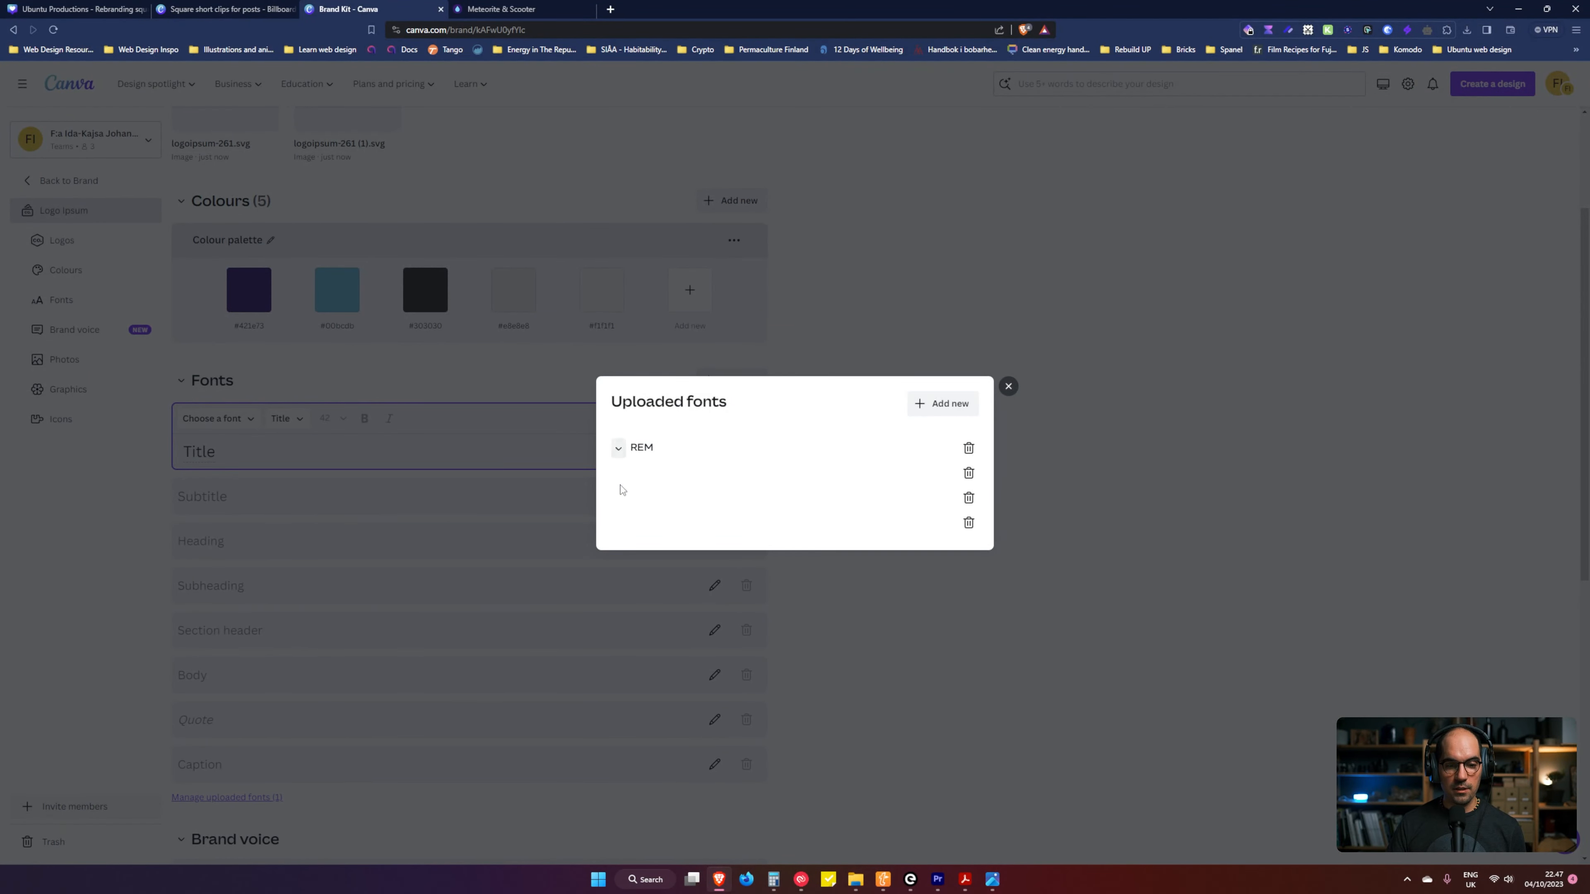
{"action": "left_click", "coordinate": [1008, 384]}
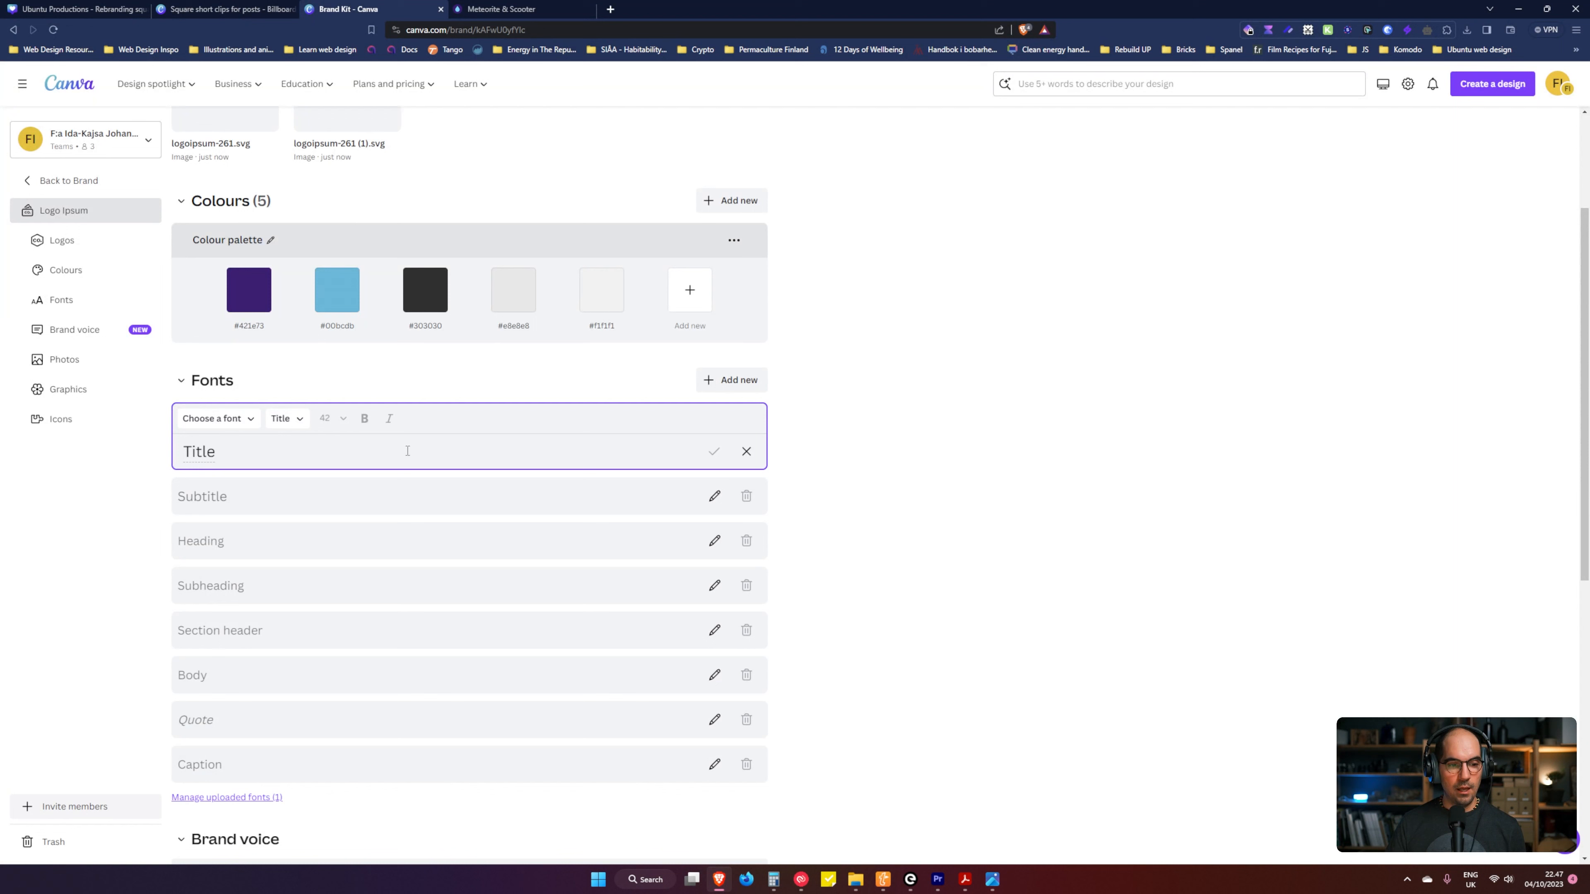
{"action": "double_click", "coordinate": [201, 452]}
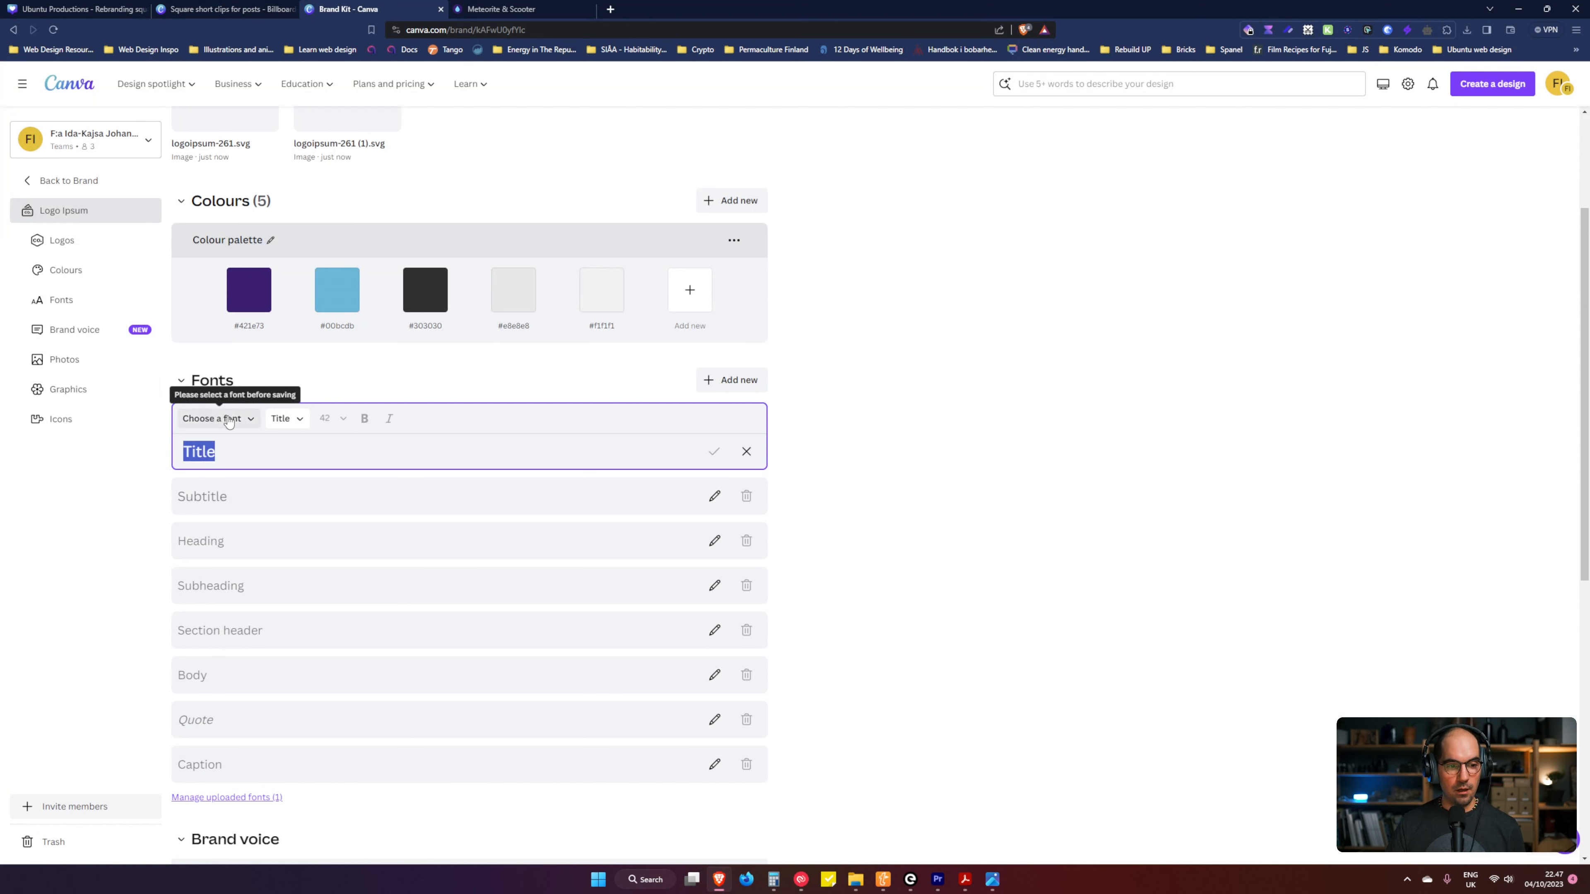
{"action": "left_click", "coordinate": [218, 418]}
{"action": "scroll", "coordinate": [269, 582], "scroll_direction": "down", "scroll_amount": 2}
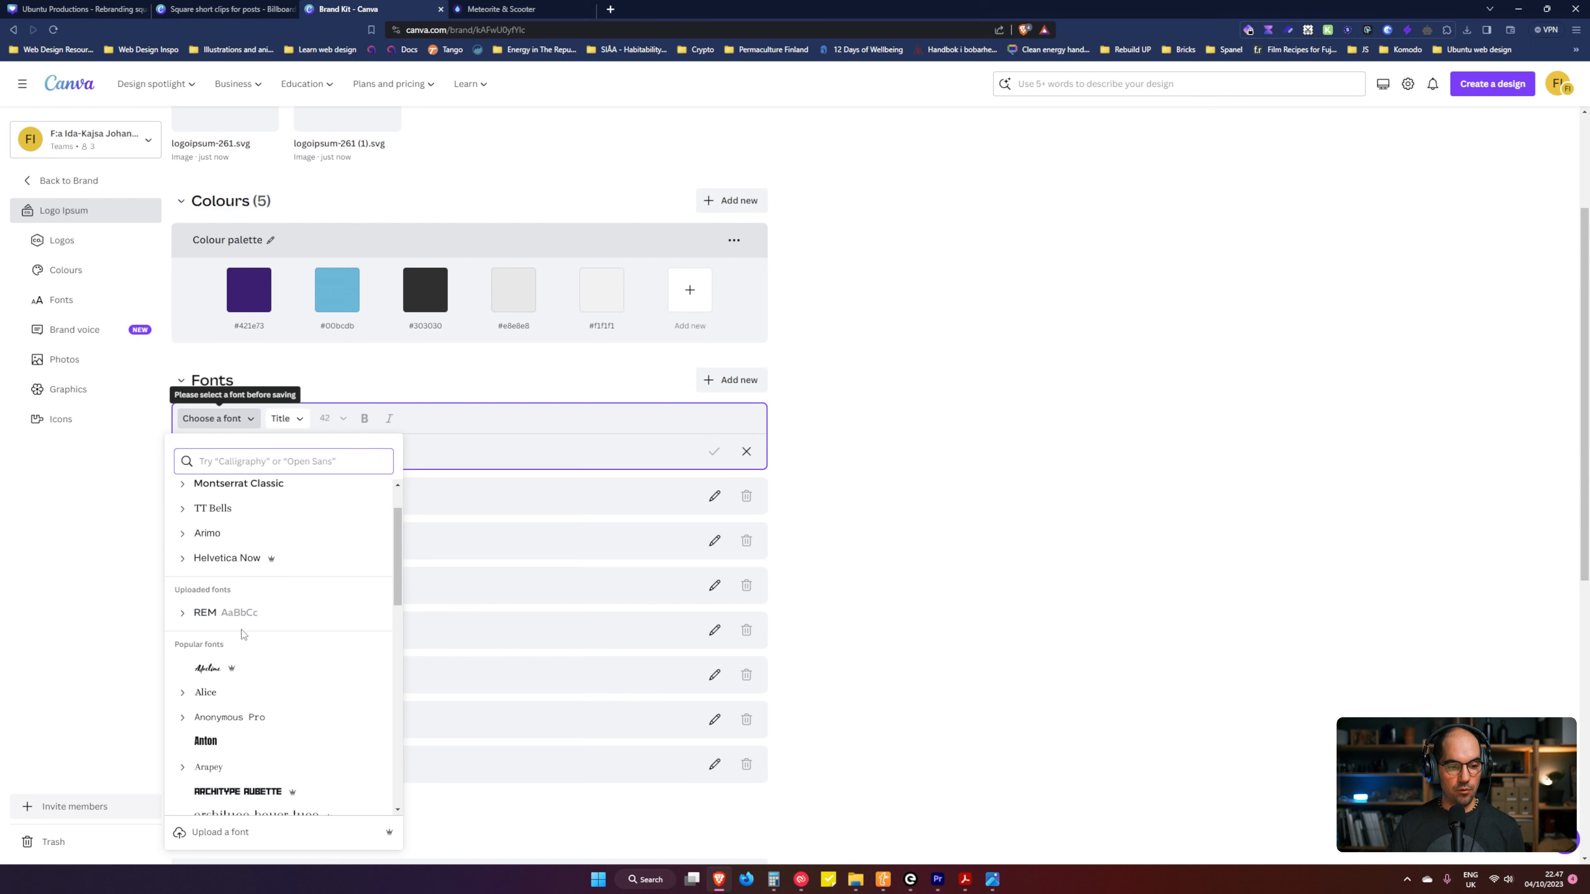
{"action": "left_click", "coordinate": [210, 611]}
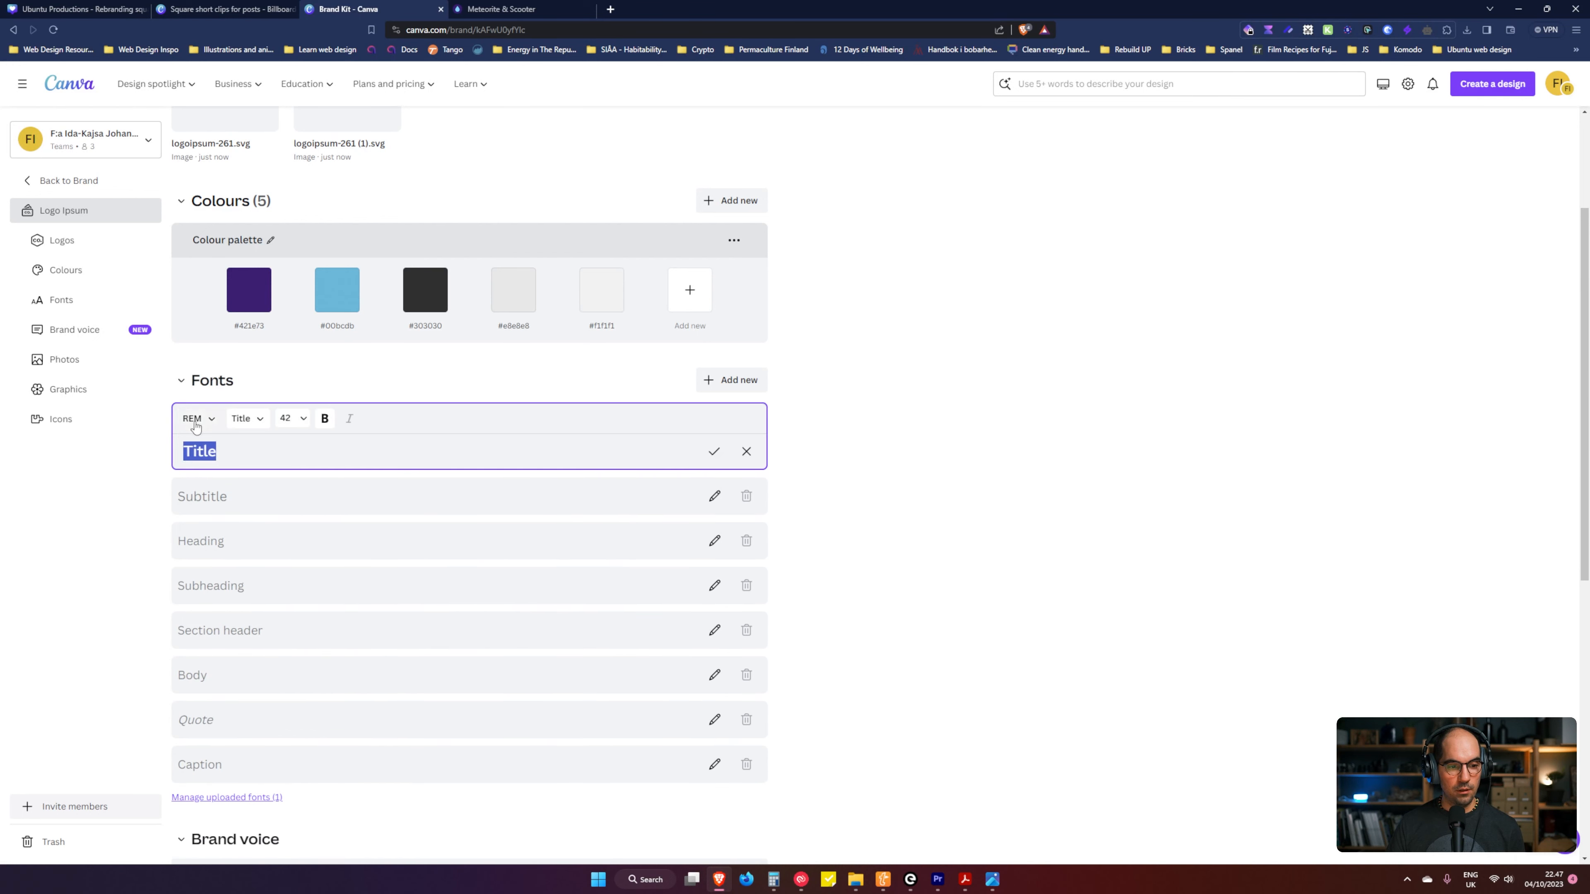
Step: Set the Title text style to size 56 in bold and save it
{"action": "left_click", "coordinate": [244, 422]}
{"action": "left_click", "coordinate": [243, 422]}
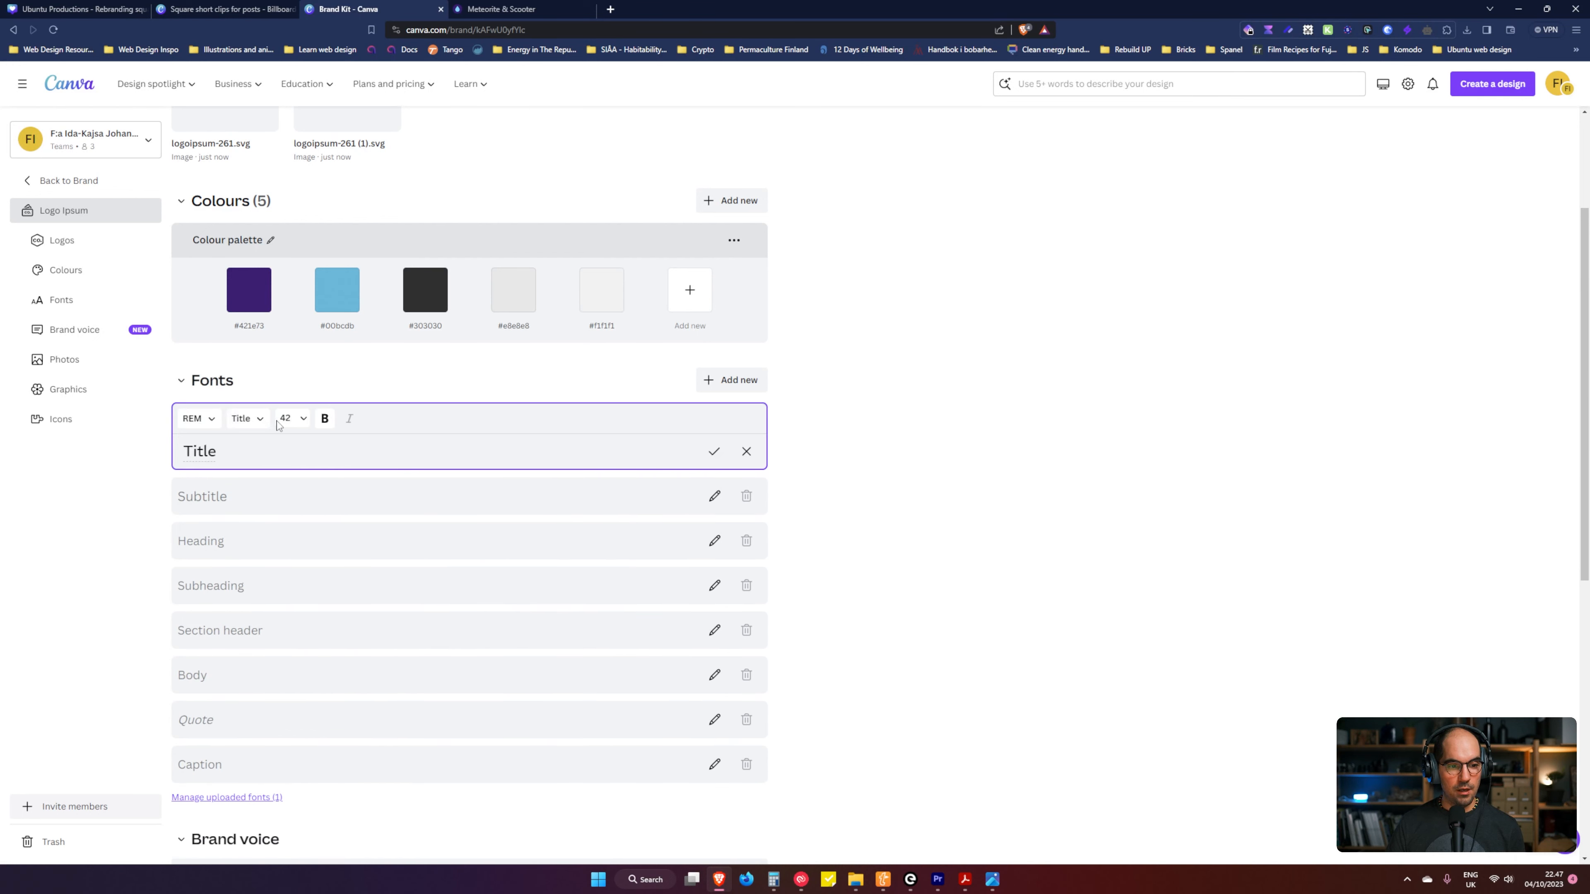
{"action": "left_click", "coordinate": [306, 423]}
{"action": "left_click", "coordinate": [269, 653]}
{"action": "left_click", "coordinate": [401, 427]}
{"action": "left_click", "coordinate": [324, 418]}
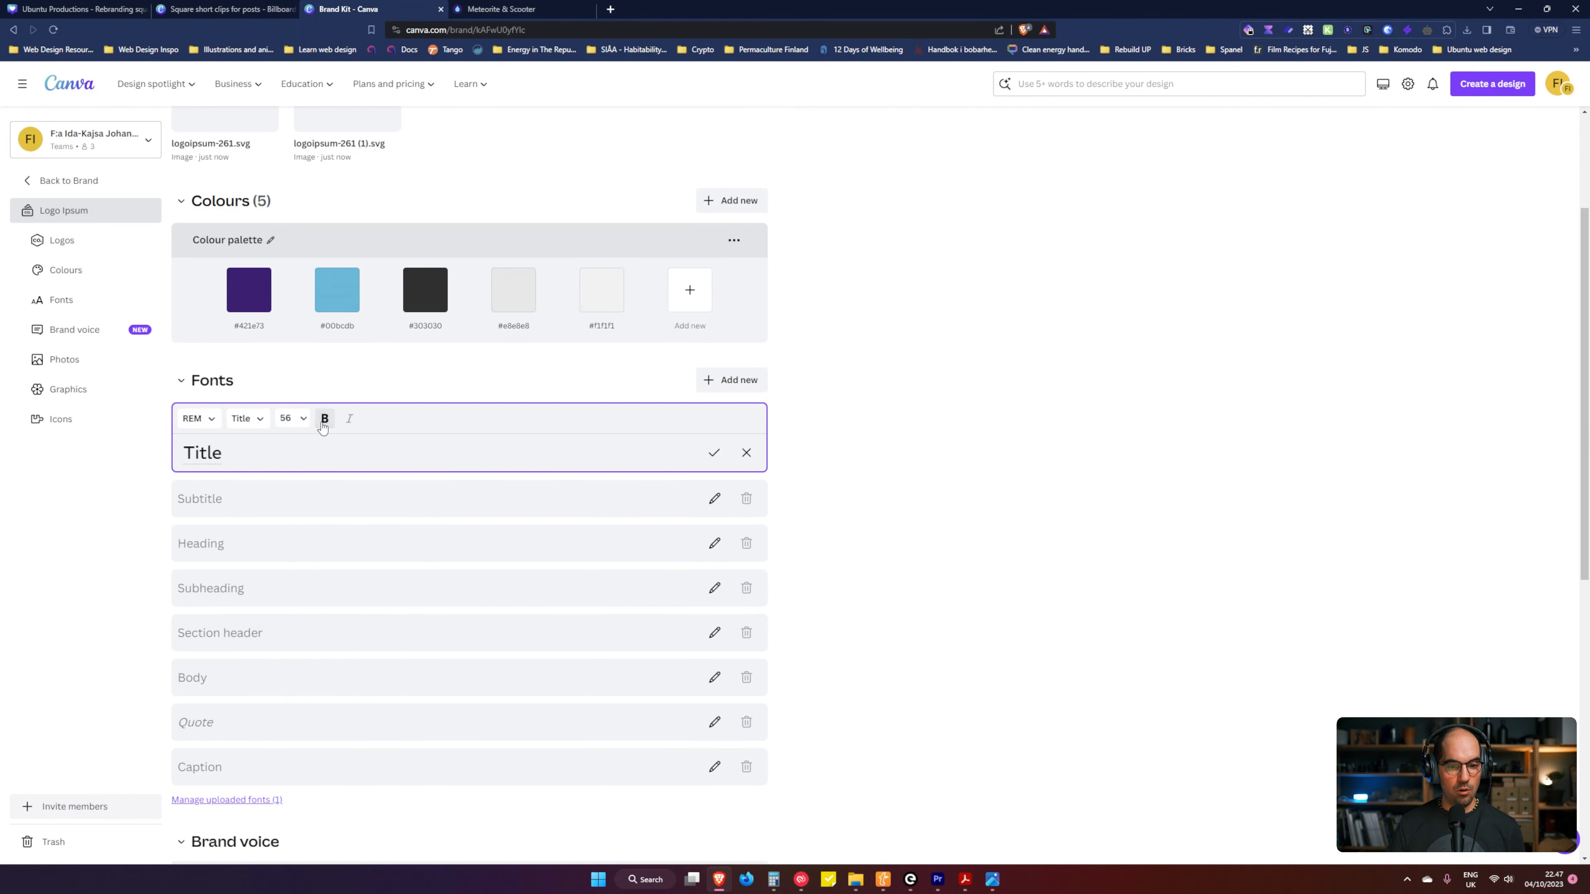
{"action": "left_click", "coordinate": [713, 452]}
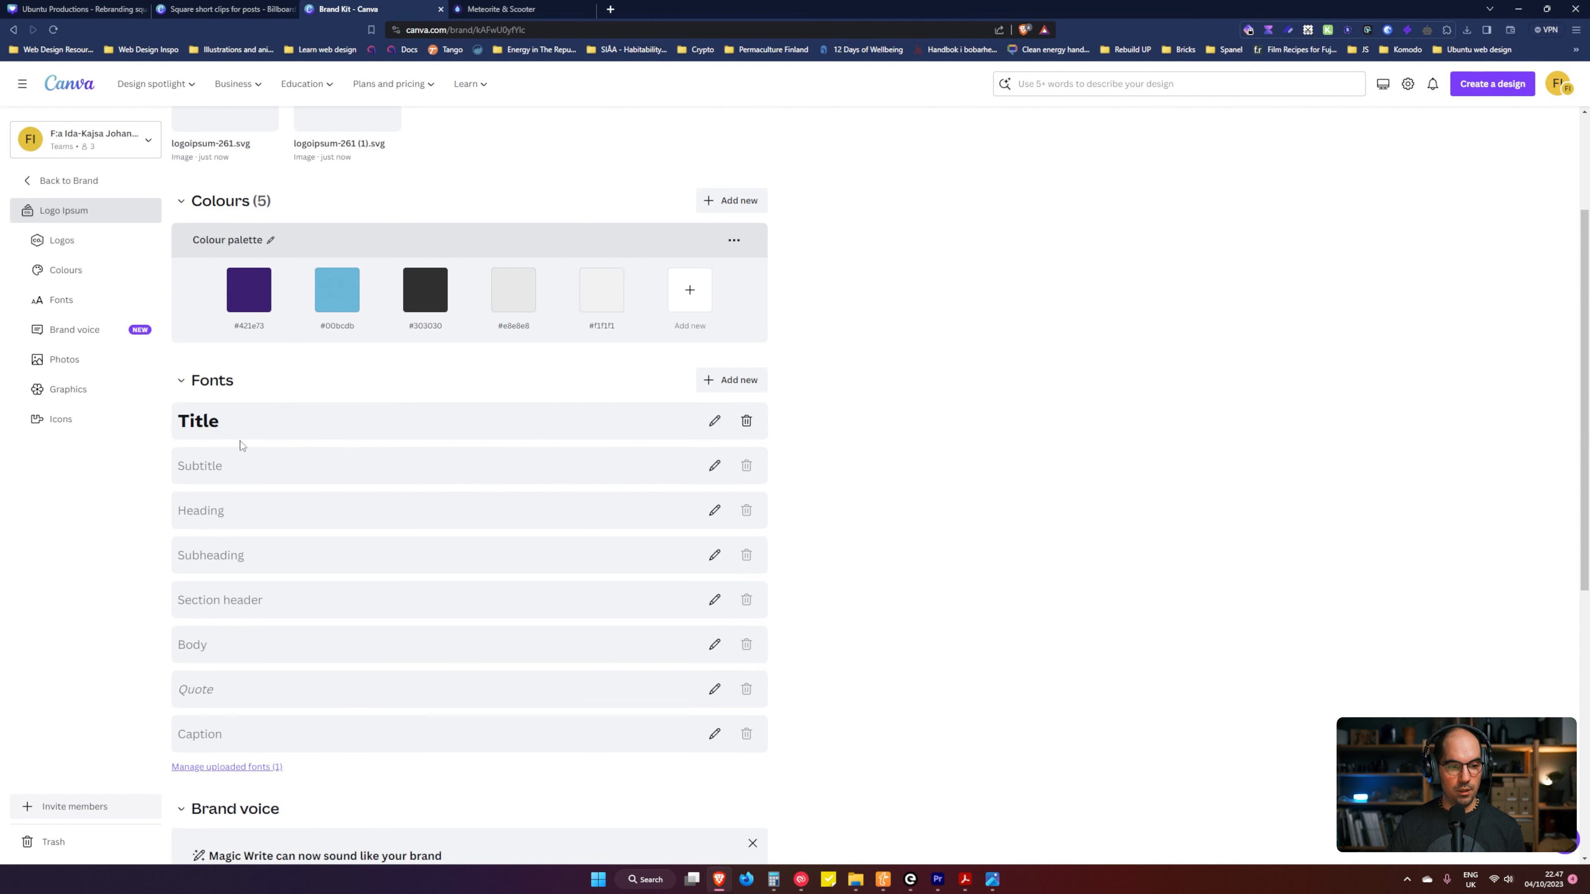
Step: Assign the uploaded REM font to the Subtitle text style, set its size to 32 and save it
{"action": "left_click", "coordinate": [235, 469]}
{"action": "left_click", "coordinate": [225, 463]}
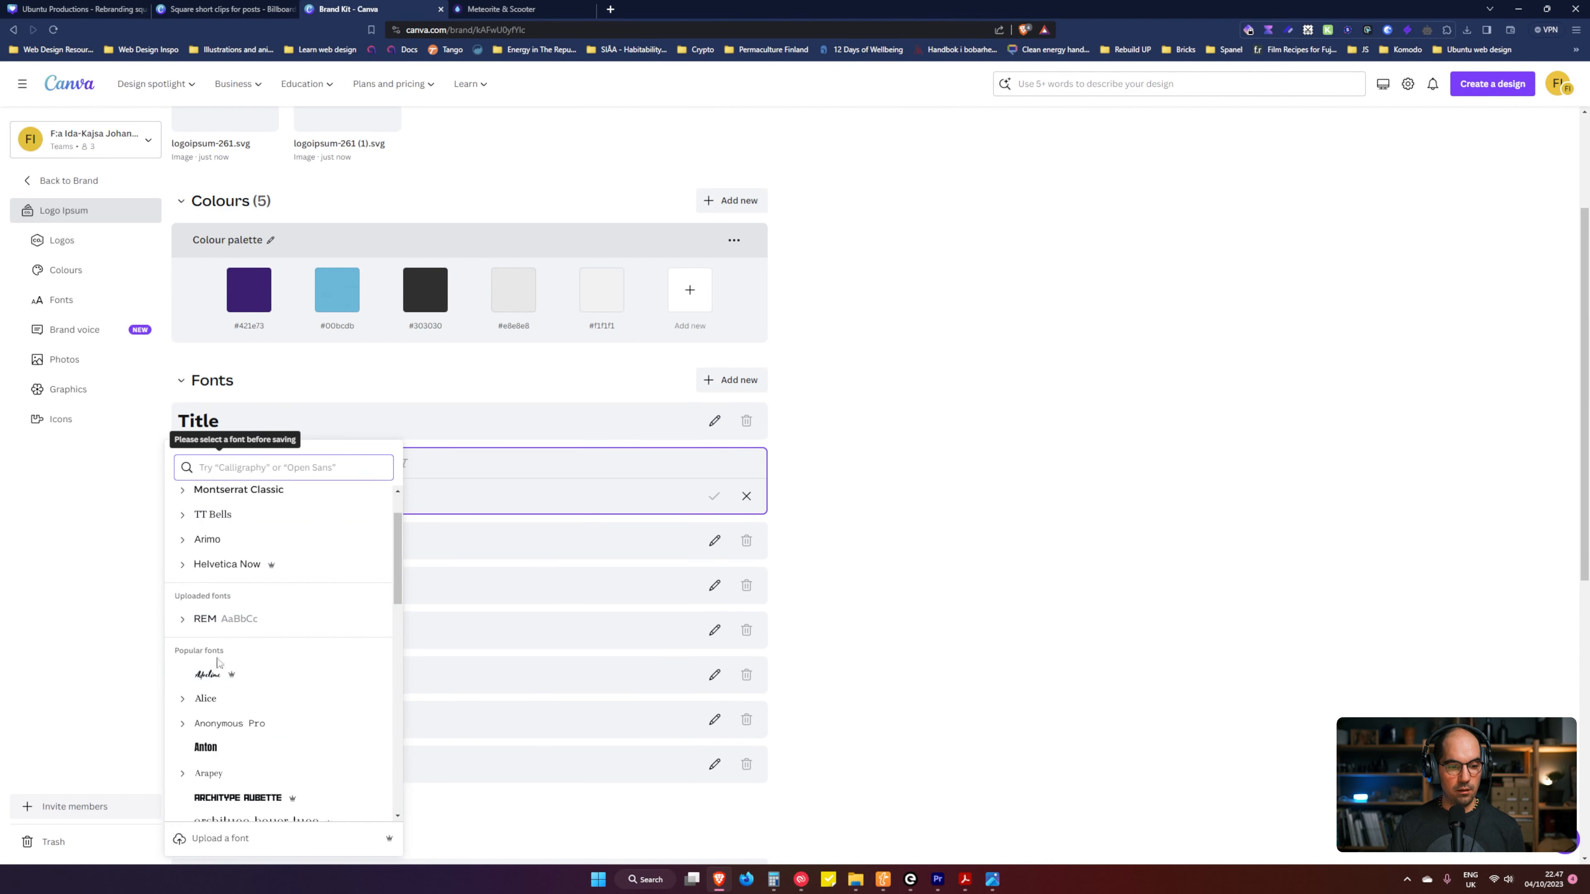
{"action": "left_click", "coordinate": [213, 618]}
{"action": "left_click", "coordinate": [217, 462]}
{"action": "left_click", "coordinate": [195, 620]}
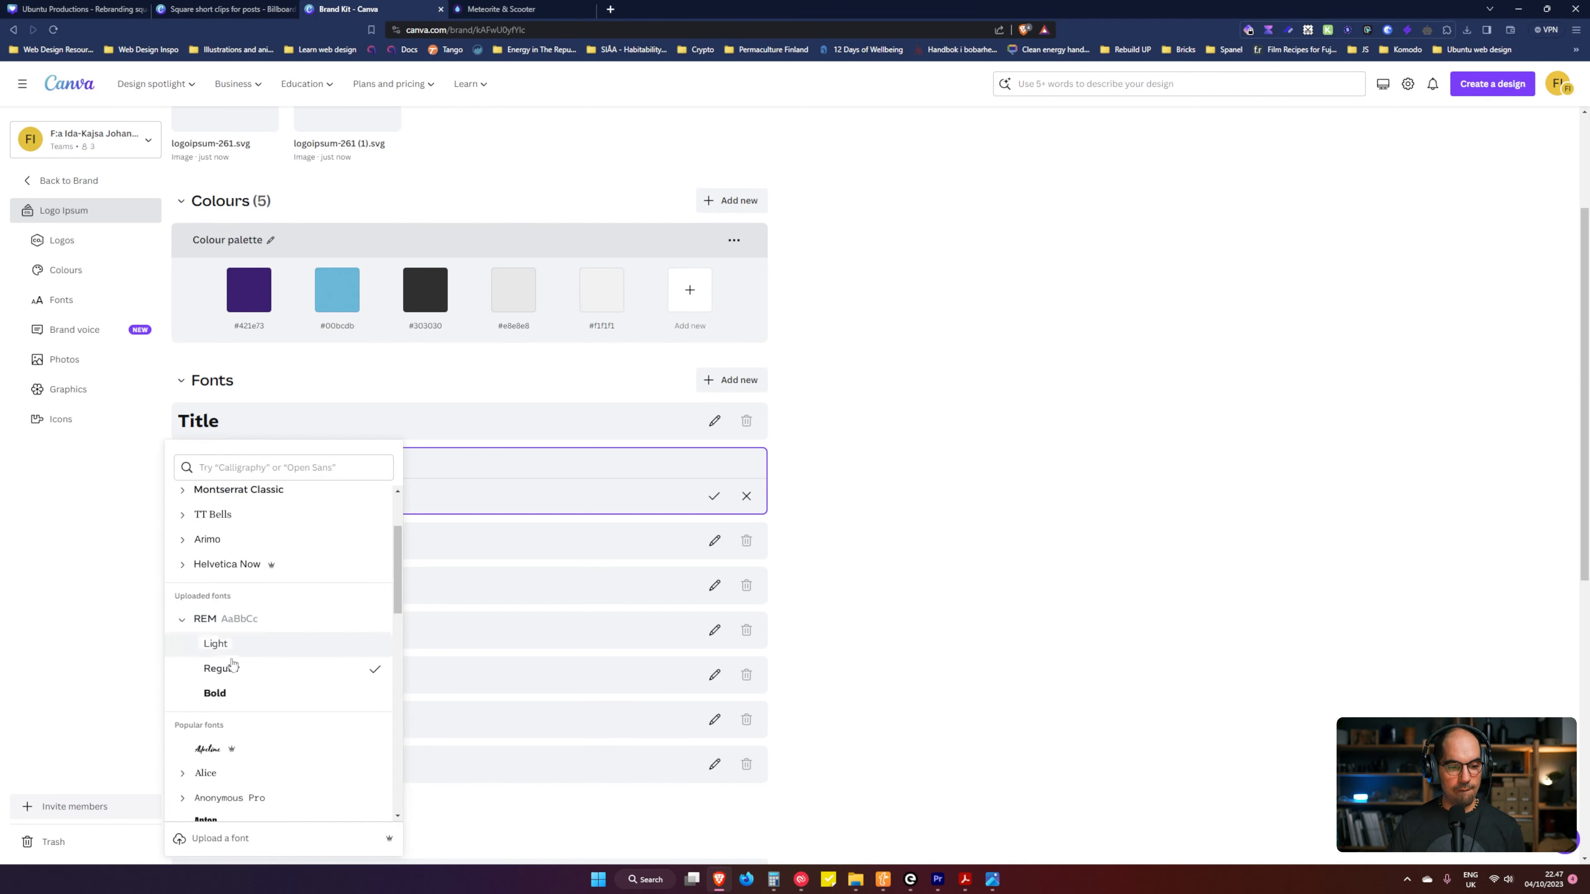
{"action": "left_click", "coordinate": [239, 691]}
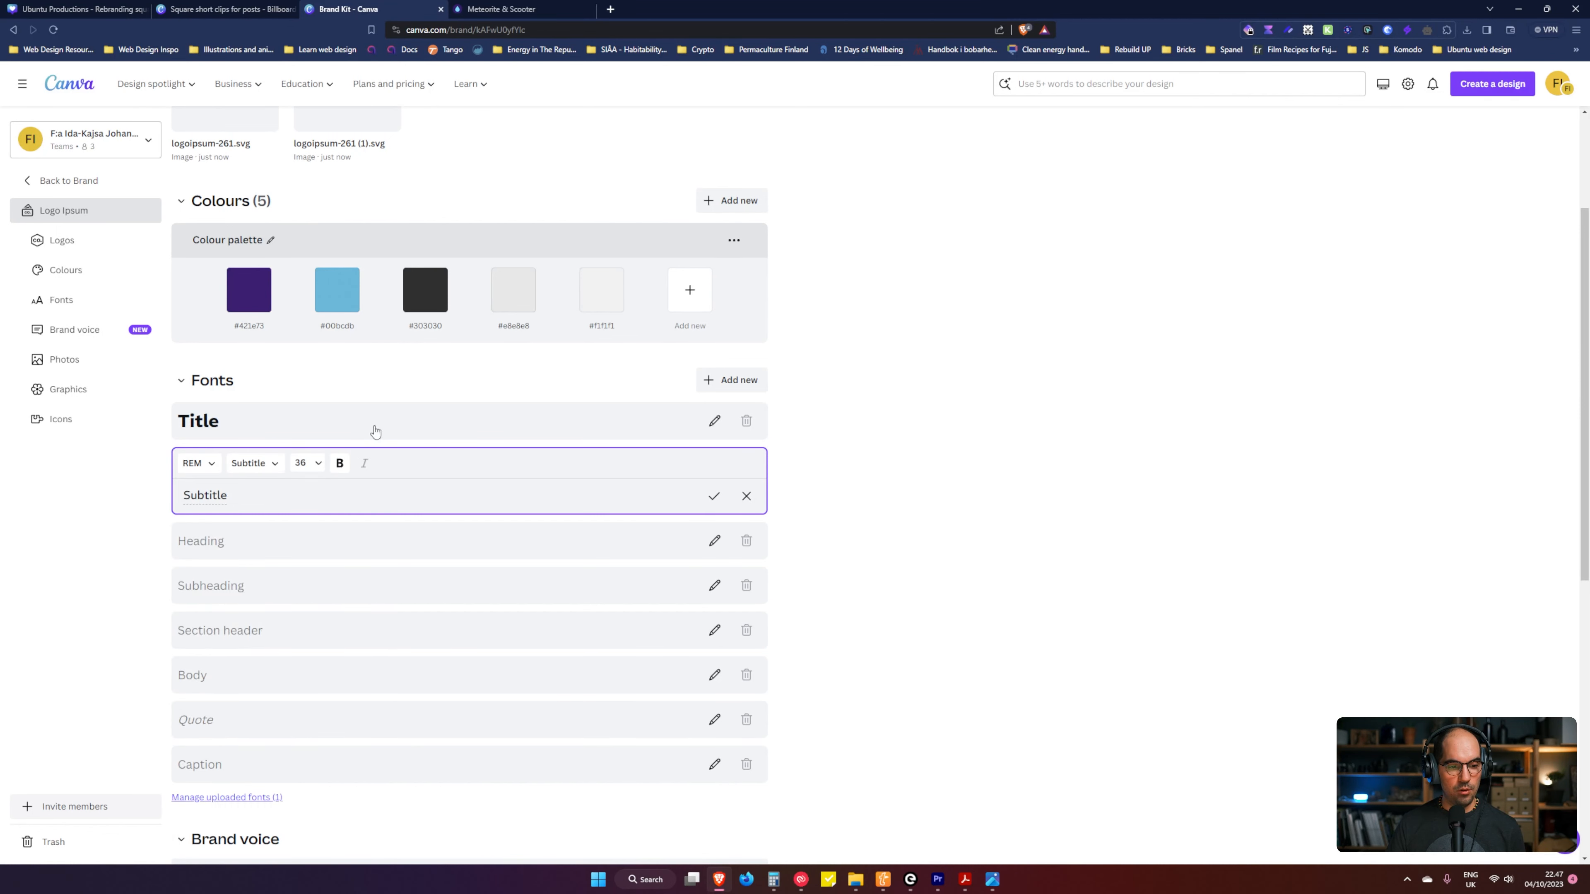
{"action": "left_click", "coordinate": [307, 465]}
{"action": "left_click", "coordinate": [294, 638]}
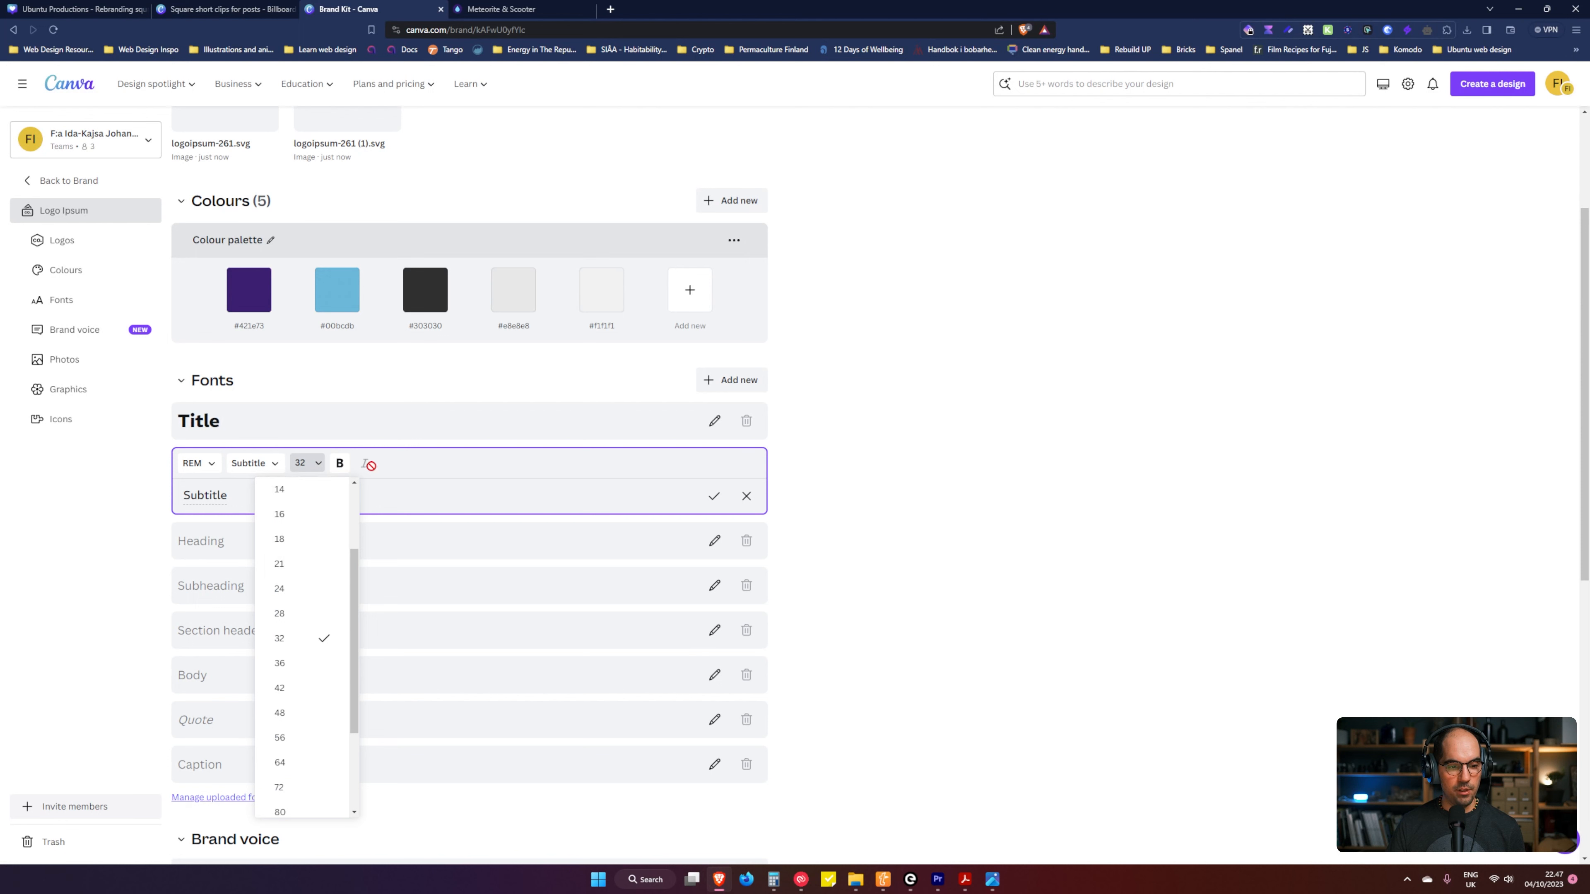
{"action": "left_click", "coordinate": [953, 543]}
Step: Skip the Heading style and open the Body text style for editing with its font choices
{"action": "left_click", "coordinate": [265, 541]}
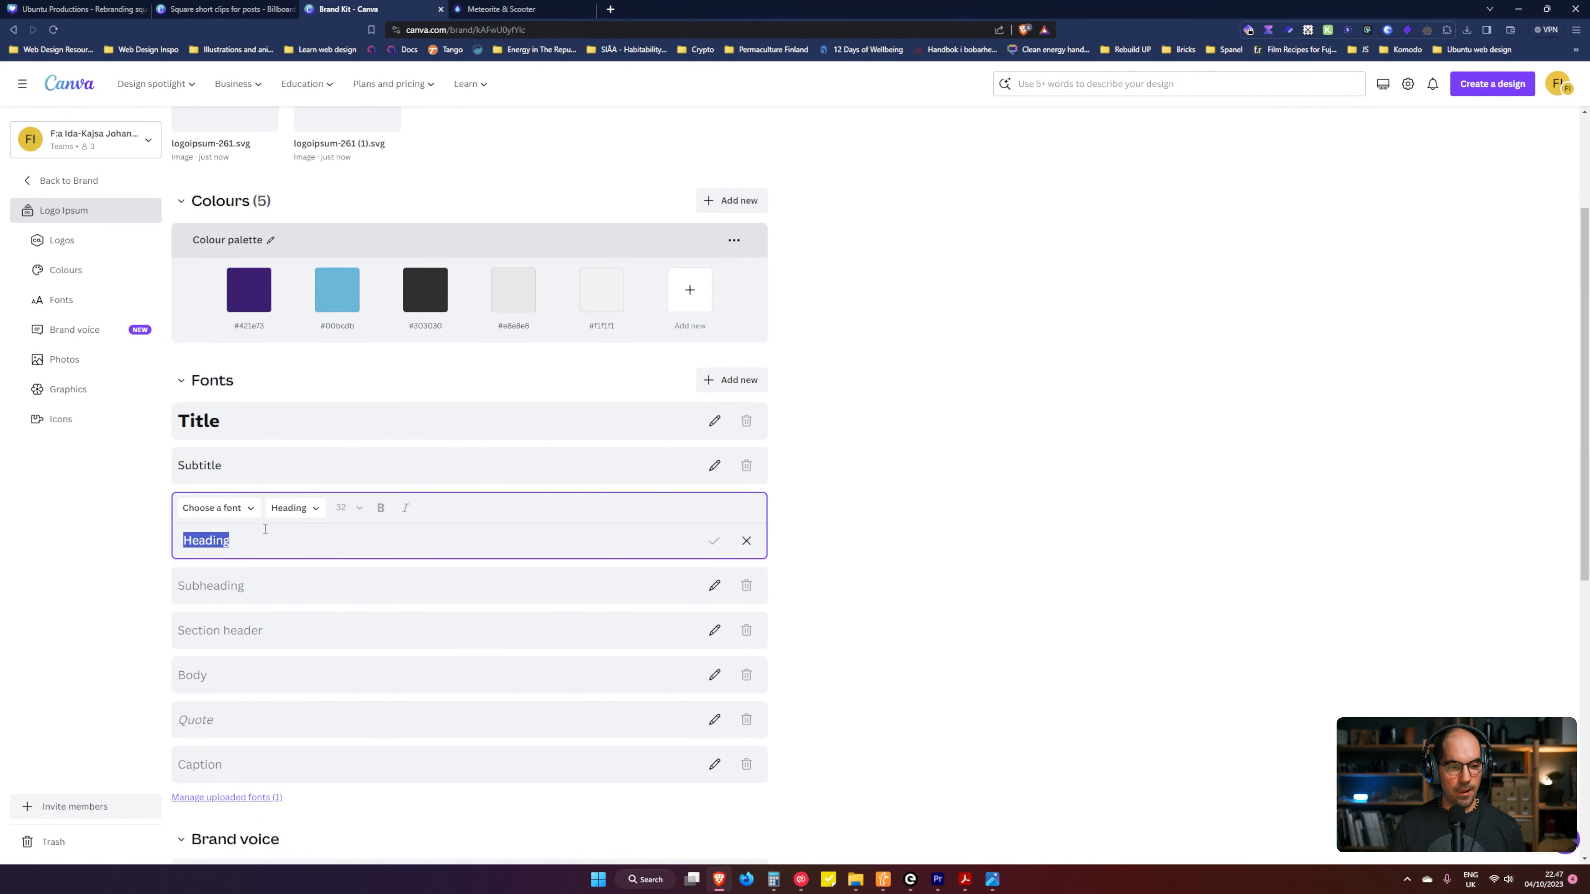
{"action": "left_click", "coordinate": [231, 687]}
{"action": "left_click", "coordinate": [218, 642]}
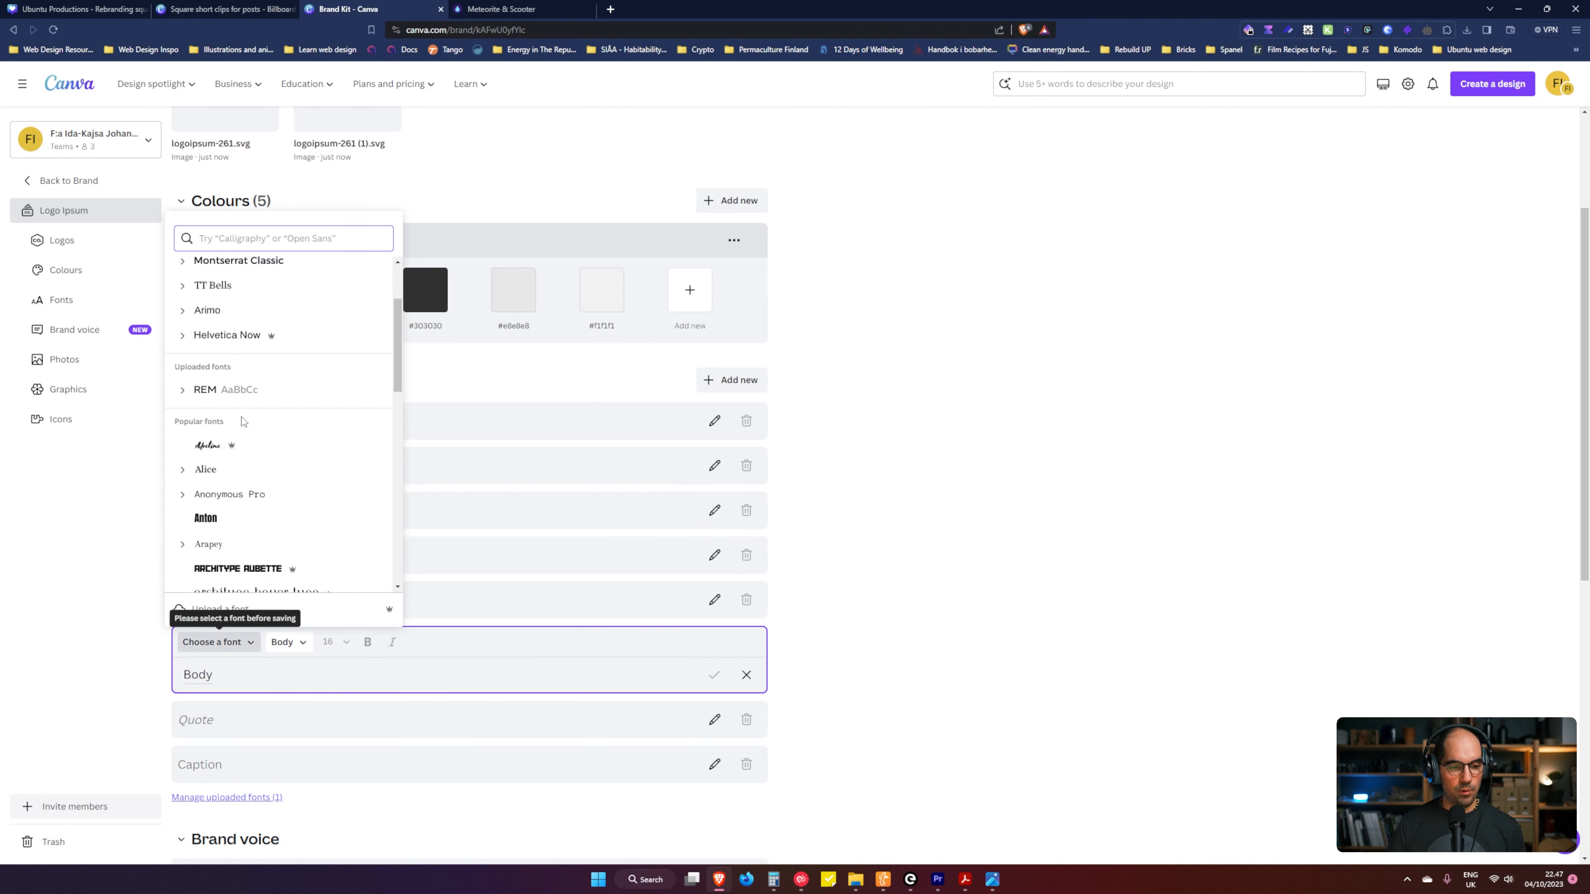